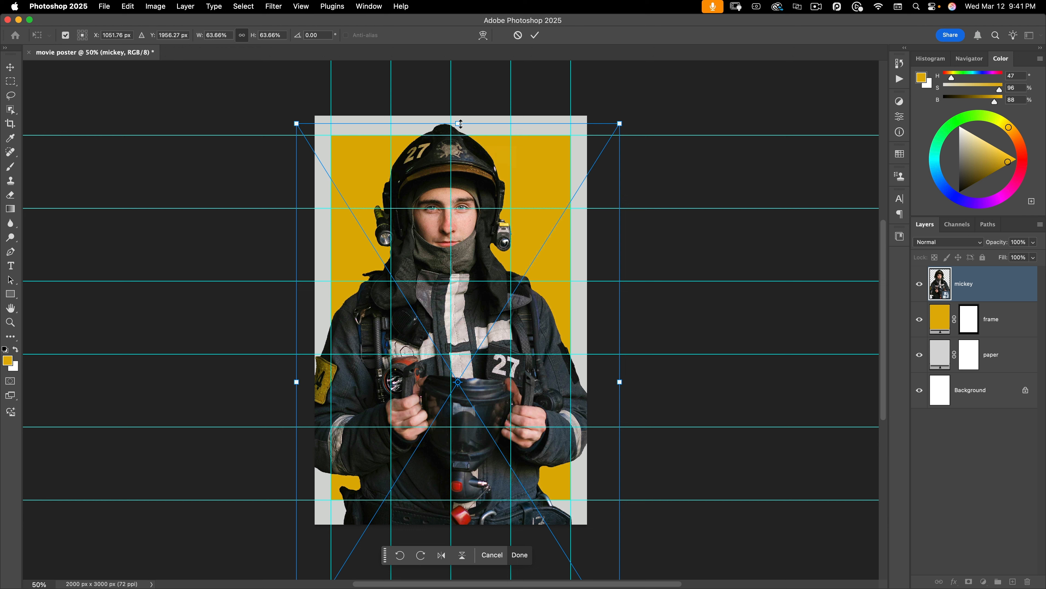
# Scale the mickey firefighter layer down proportionally to about 26.3% so it sits at the bottom of the poster
pyautogui.moveTo(461, 124); pyautogui.dragTo(445, 353)
pyautogui.scroll(-5, 458, 472)
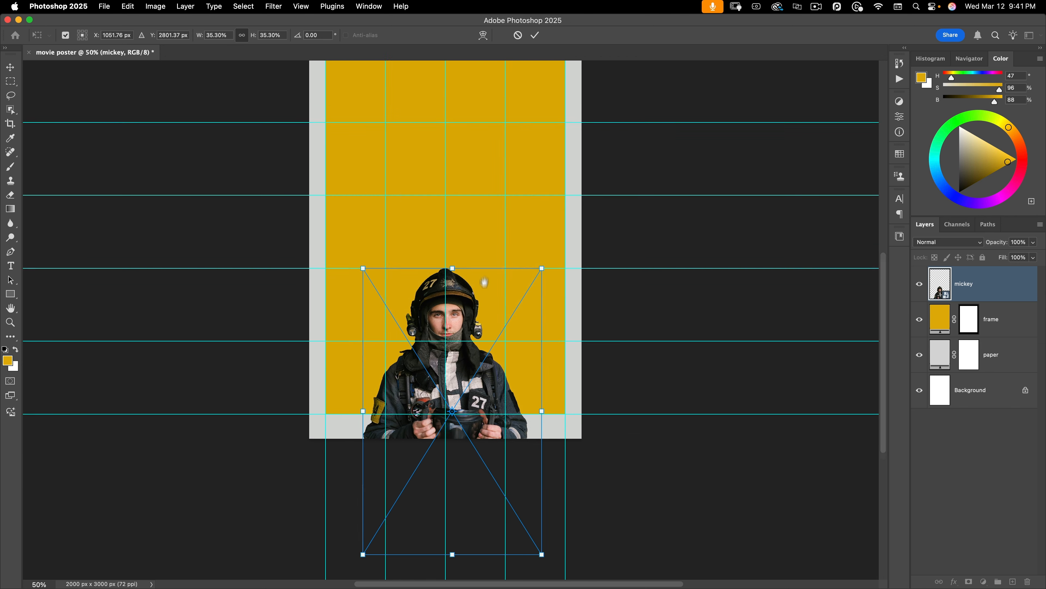
pyautogui.moveTo(460, 454); pyautogui.dragTo(459, 381)
pyautogui.scroll(5, 484, 338)
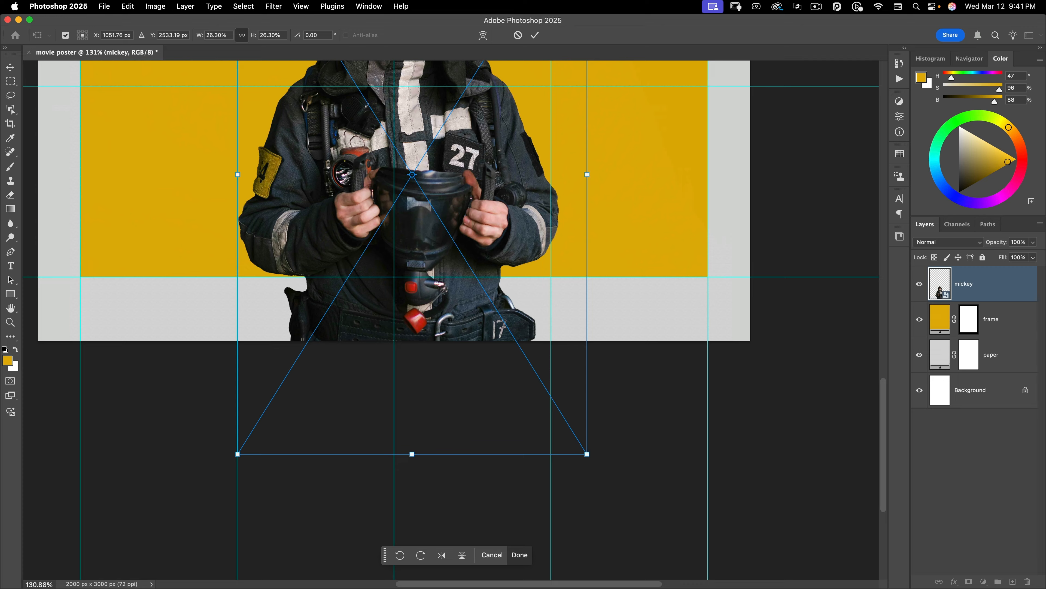
# Enlarge the firefighter slightly to about 27.58%, extending the helmet above the horizontal guide near its top
pyautogui.moveTo(499, 241); pyautogui.dragTo(603, 474)
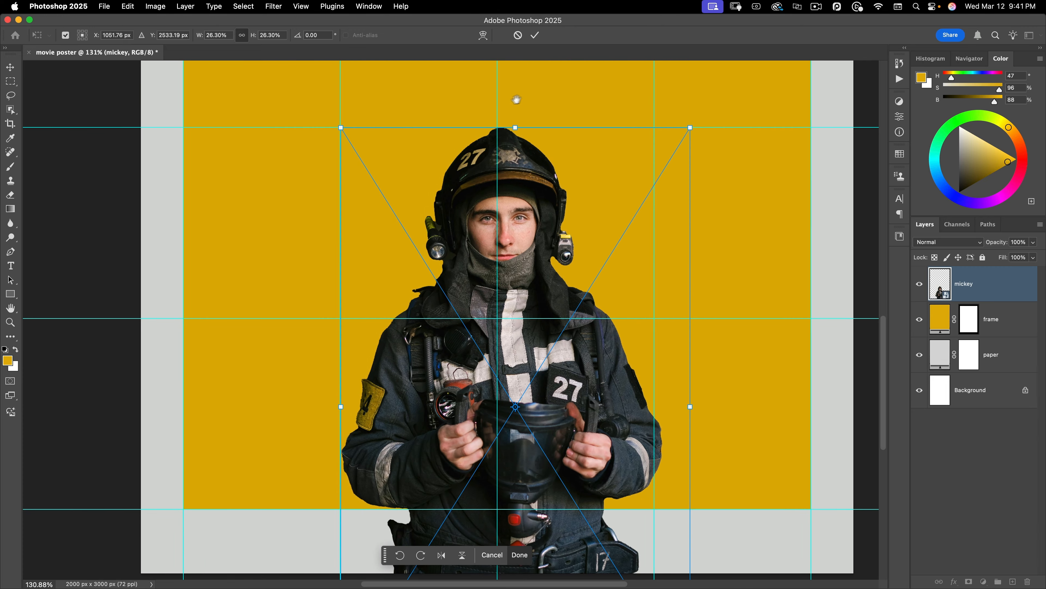
pyautogui.moveTo(518, 127); pyautogui.dragTo(526, 108)
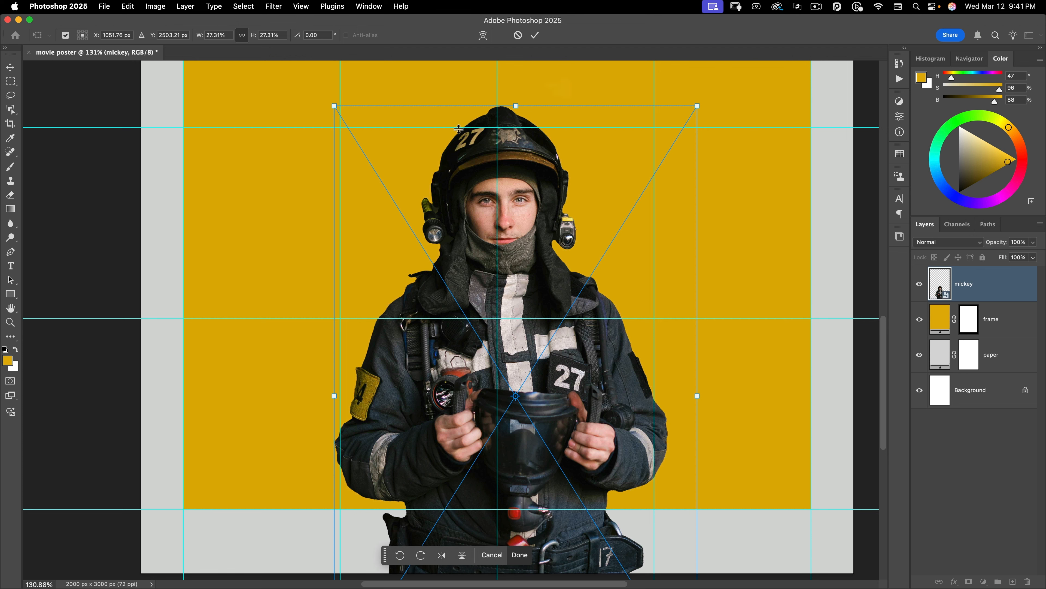
pyautogui.moveTo(548, 330); pyautogui.dragTo(546, 91)
pyautogui.moveTo(520, 449); pyautogui.dragTo(521, 454)
pyautogui.moveTo(586, 175); pyautogui.dragTo(592, 369)
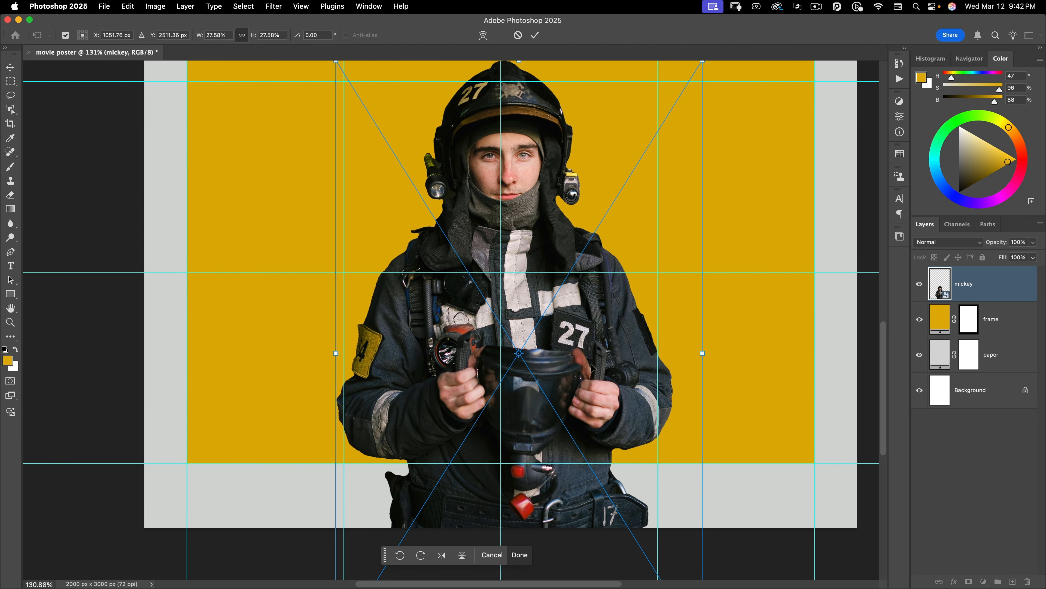
# Nudge the firefighter to X 1034.76 px so the face is centred on the middle vertical guide, and apply the transform
pyautogui.press('Left')
pyautogui.press('Left')
pyautogui.press('Left')
pyautogui.press('Left')
pyautogui.press('Left')
pyautogui.press('Left')
pyautogui.press('Left')
pyautogui.press('Left')
pyautogui.press('Left')
pyautogui.press('Left')
pyautogui.press('Left')
pyautogui.press('Left')
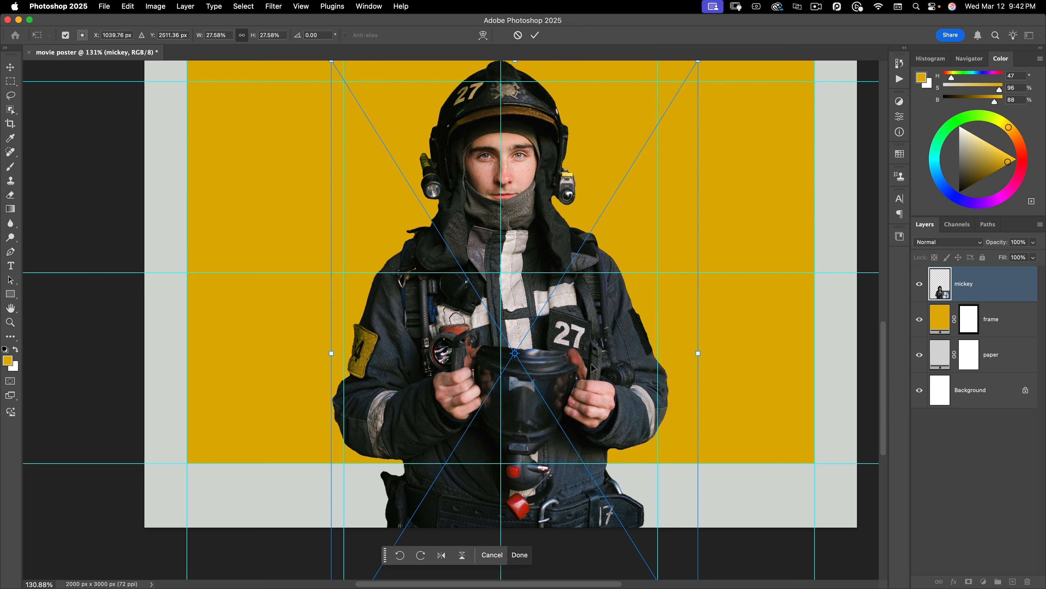
pyautogui.press('Left')
pyautogui.press('Left')
pyautogui.press('Left')
pyautogui.press('Left')
pyautogui.press('Left')
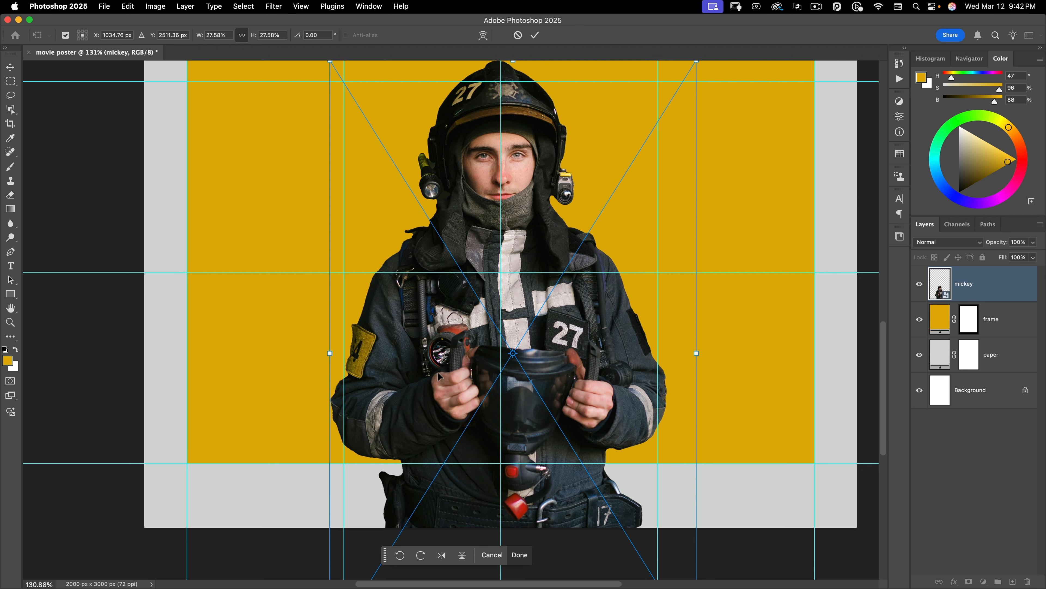
pyautogui.click(534, 35)
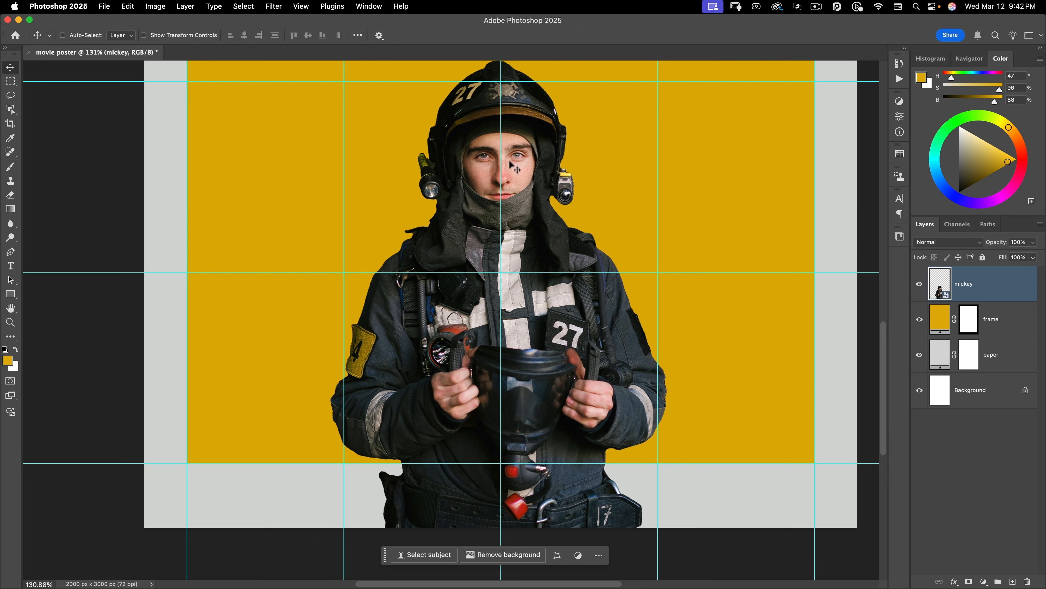
# Add a new horizontal guide at 2690 px
pyautogui.press('super+0')
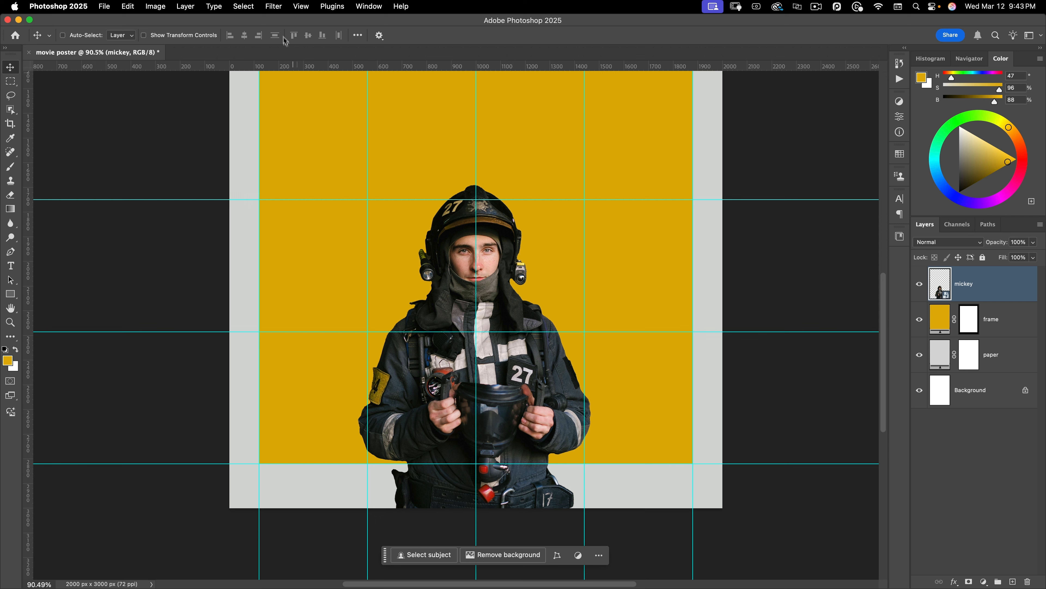
pyautogui.click(302, 7)
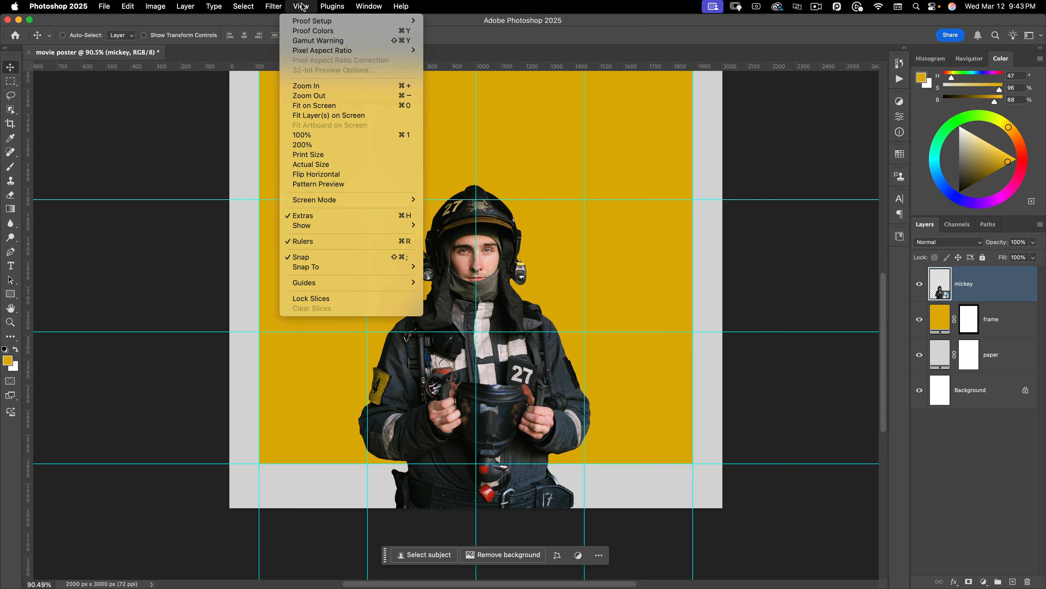
pyautogui.moveTo(328, 283)
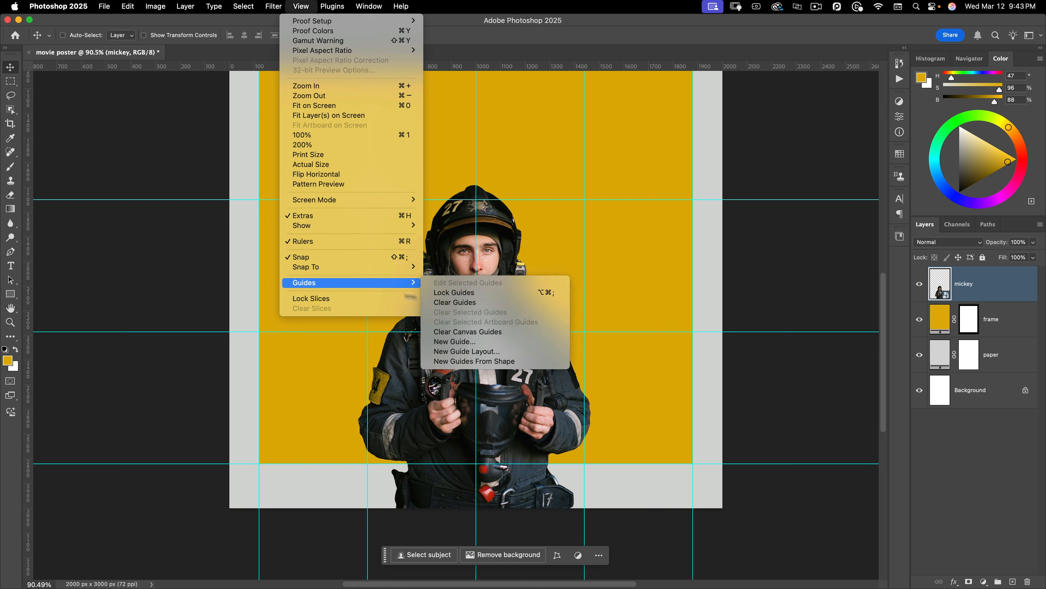
pyautogui.click(455, 342)
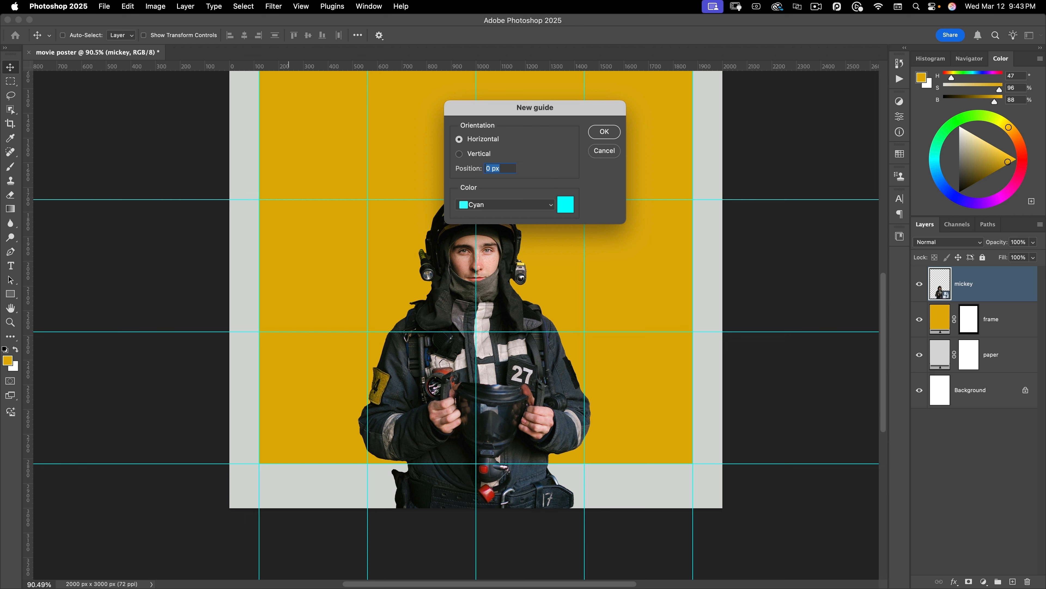
pyautogui.write('2690')
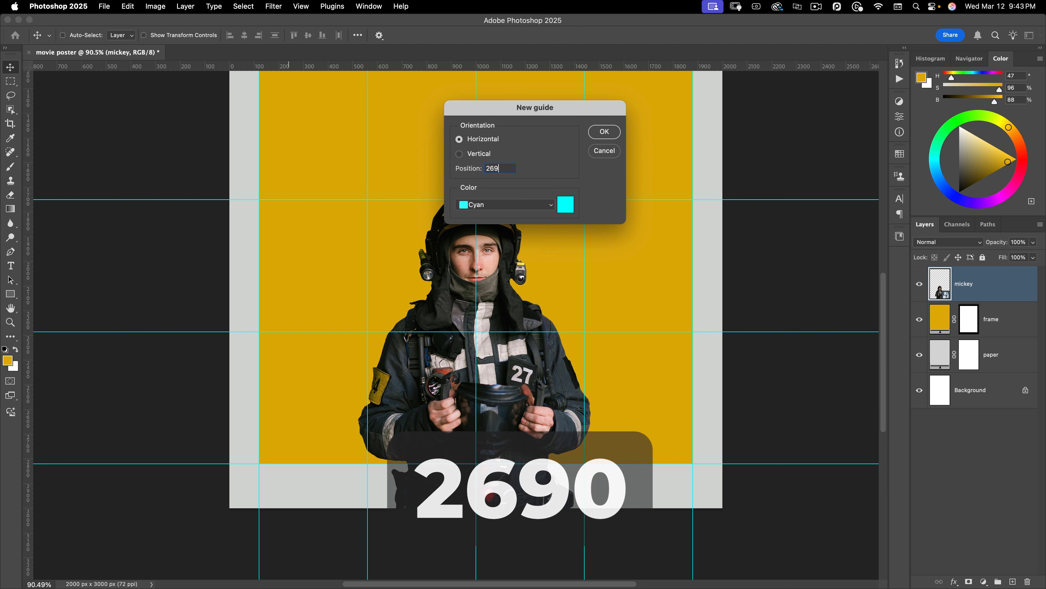
pyautogui.click(593, 132)
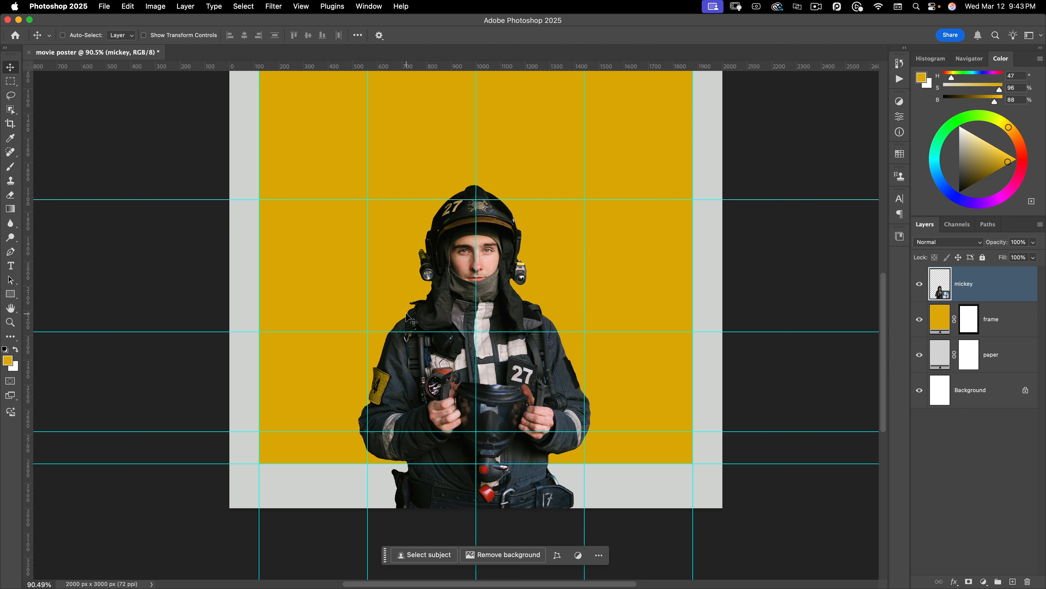
# Free-transform the mickey layer with its reference point enabled, moving that point to the guide intersection at X 1000, Y 2690 px
pyautogui.press('super+0')
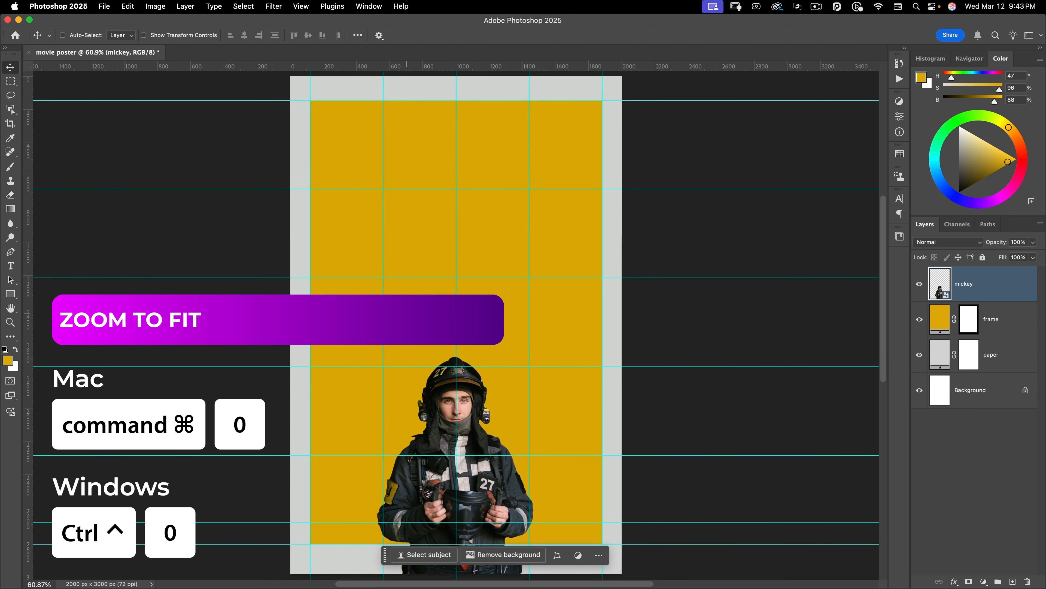
pyautogui.press('super+t')
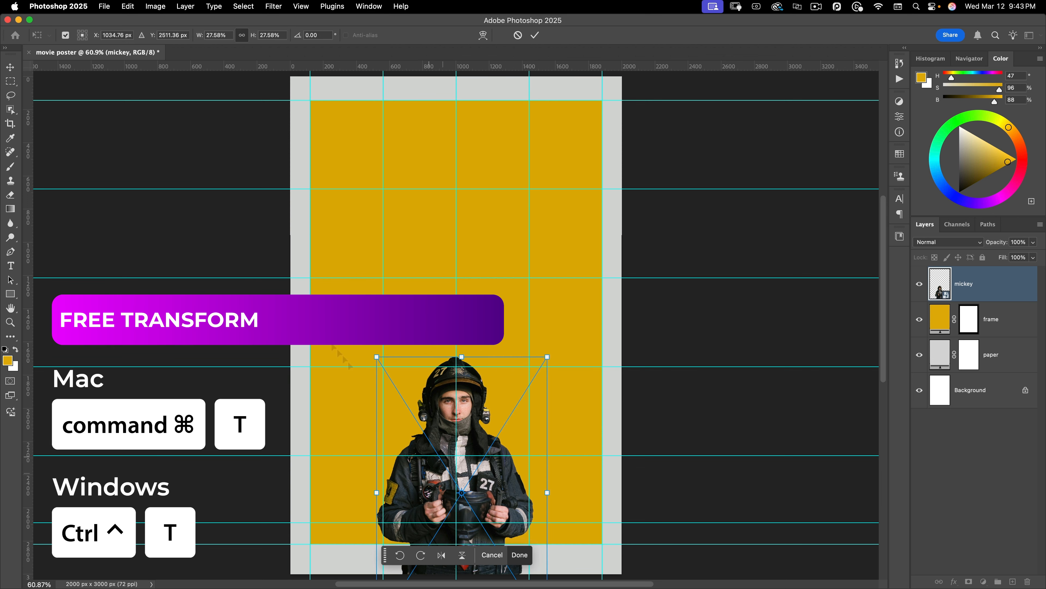
pyautogui.click(65, 36)
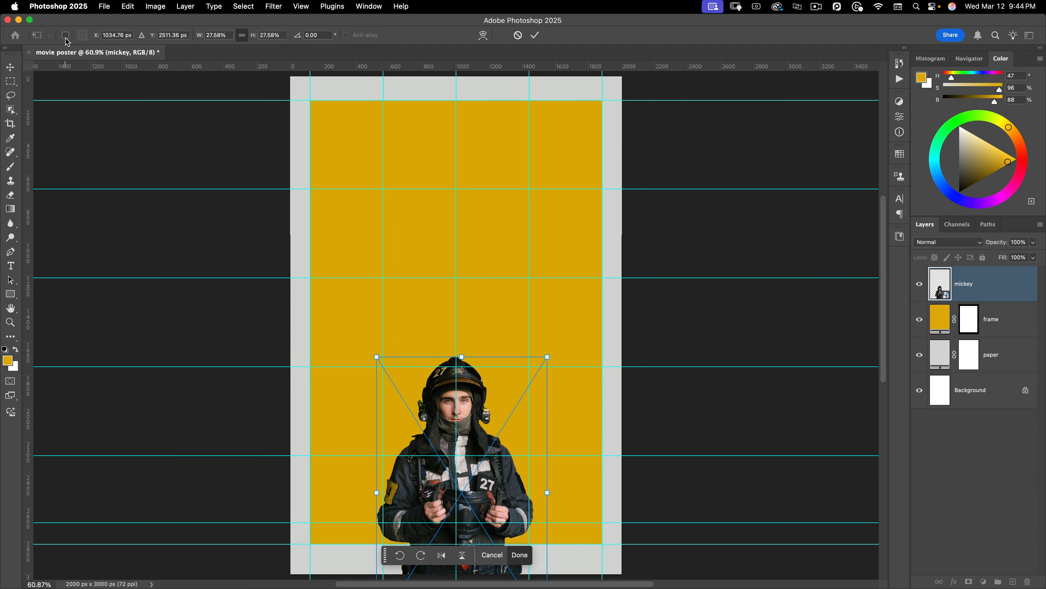
pyautogui.click(65, 36)
pyautogui.moveTo(458, 514); pyautogui.dragTo(542, 222)
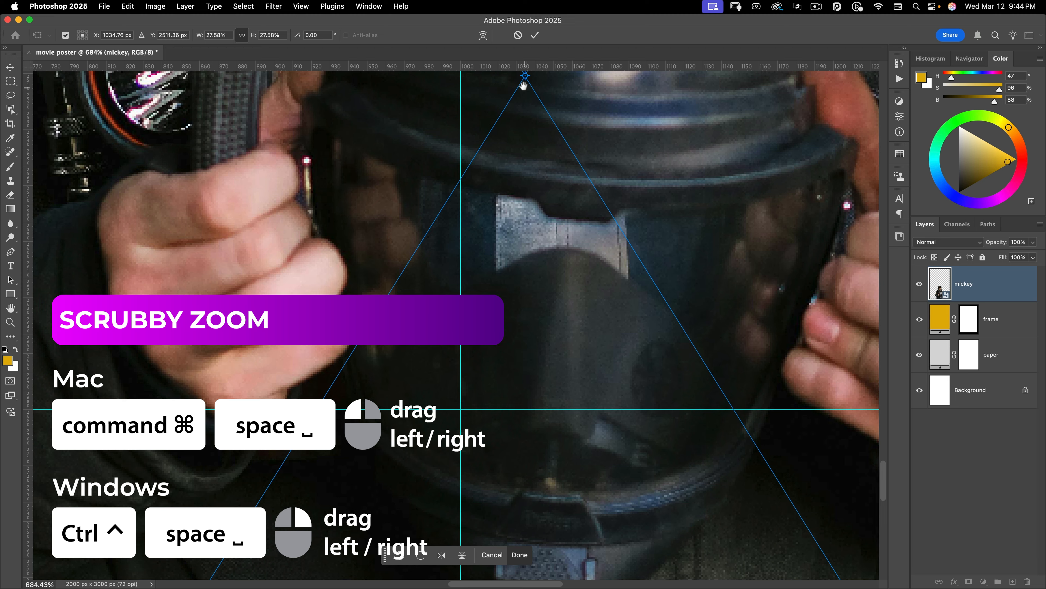
pyautogui.moveTo(525, 76); pyautogui.dragTo(463, 404)
pyautogui.moveTo(458, 415); pyautogui.dragTo(588, 279)
pyautogui.moveTo(542, 227); pyautogui.dragTo(510, 296)
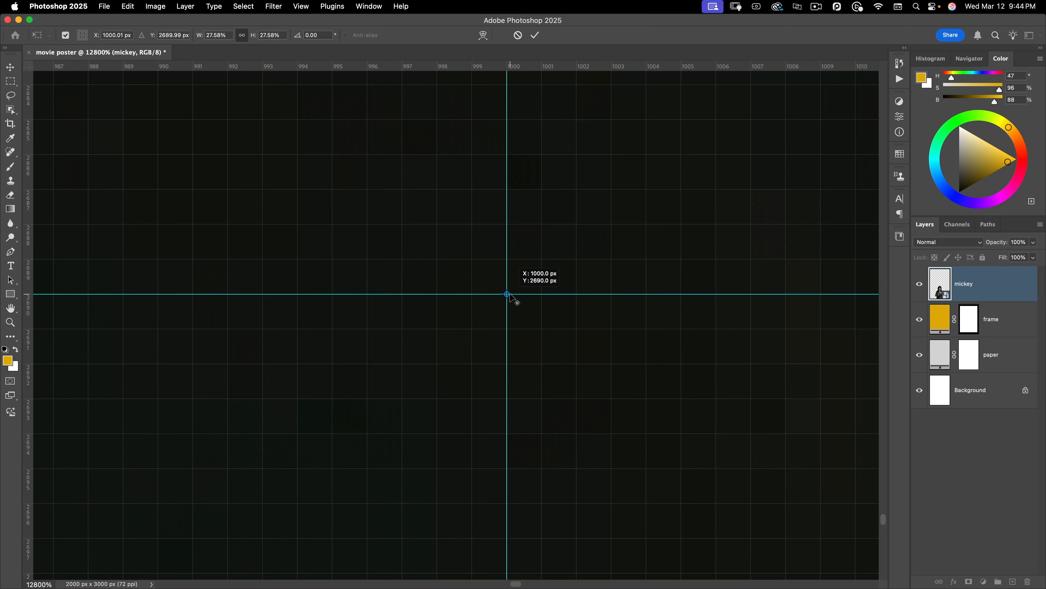
# Scale the firefighter up from the moved reference point to about 70.12% and apply the transform
pyautogui.moveTo(464, 242); pyautogui.dragTo(182, 388)
pyautogui.moveTo(490, 177); pyautogui.dragTo(479, 282)
pyautogui.moveTo(464, 302); pyautogui.dragTo(551, 234)
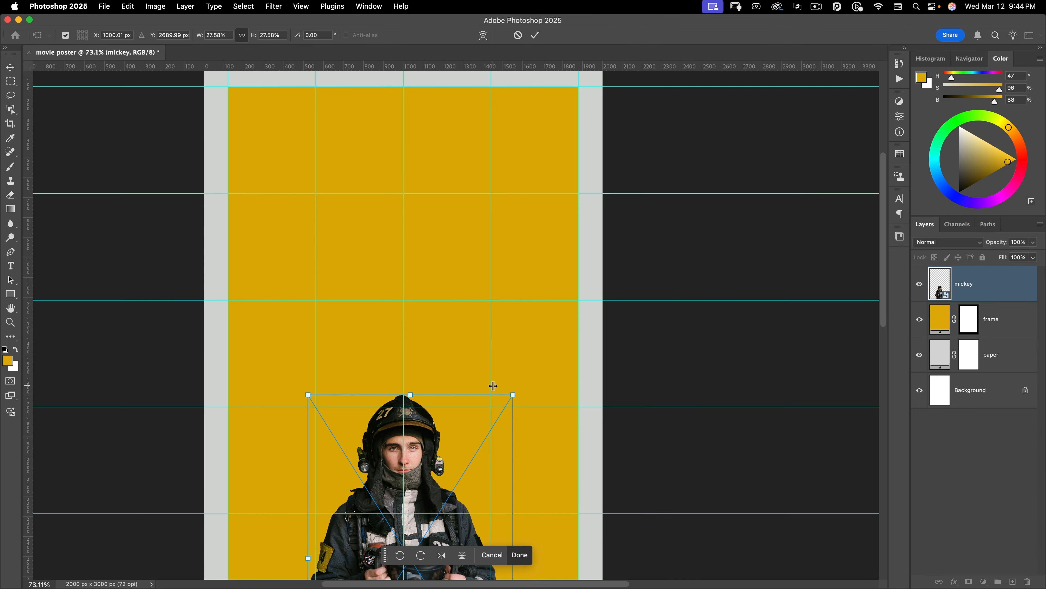
pyautogui.moveTo(513, 395); pyautogui.dragTo(729, 121)
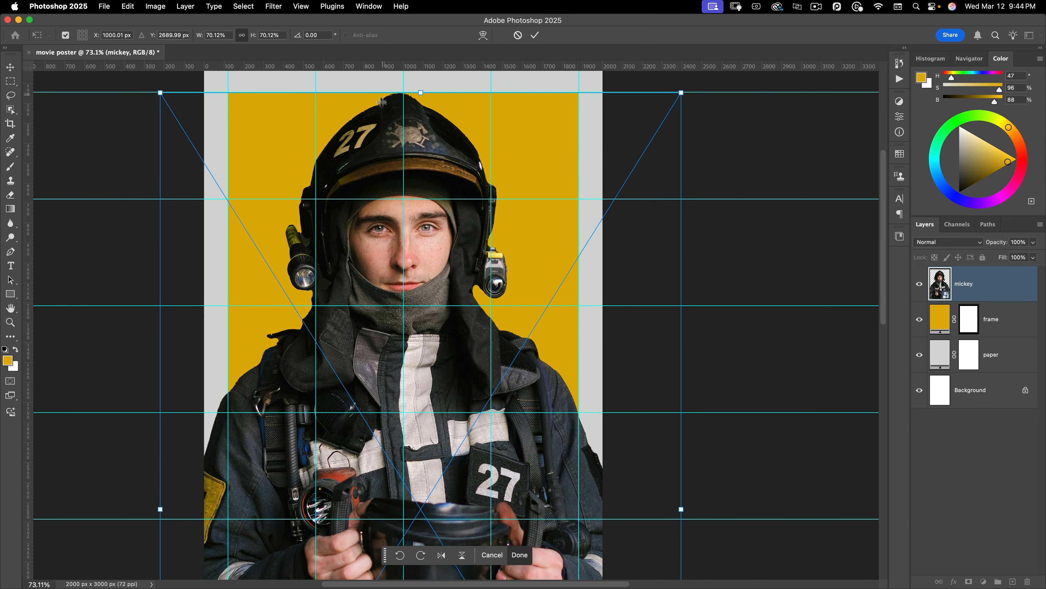
pyautogui.click(534, 35)
# Apply a Shadows/Highlights adjustment to the mickey layer with Shadows at 35% and Highlights at 0%
pyautogui.scroll(-1, 381, 199)
pyautogui.scroll(-4, 381, 200)
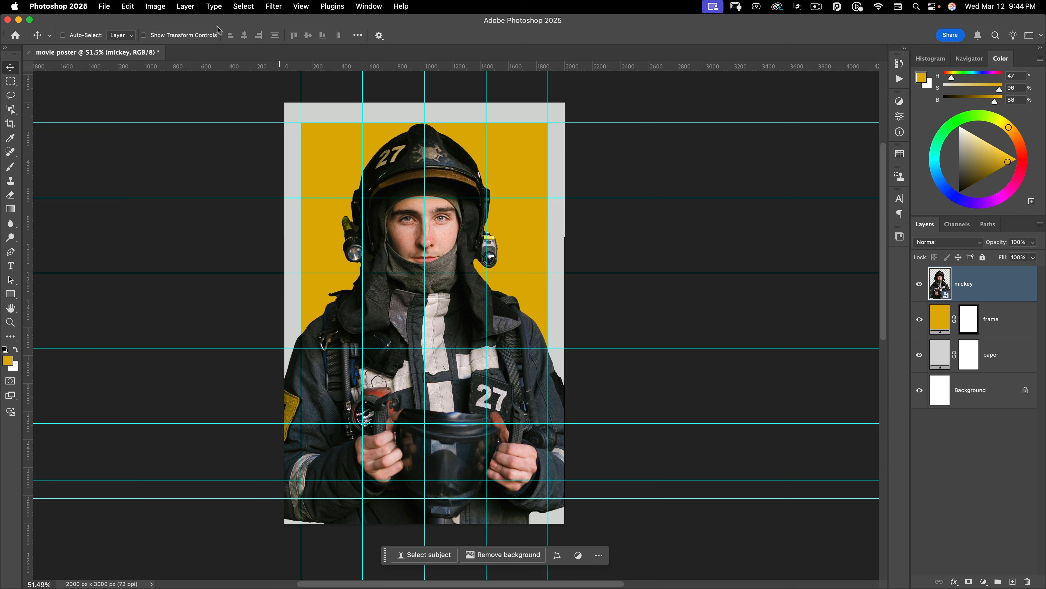
pyautogui.click(156, 6)
pyautogui.moveTo(160, 37)
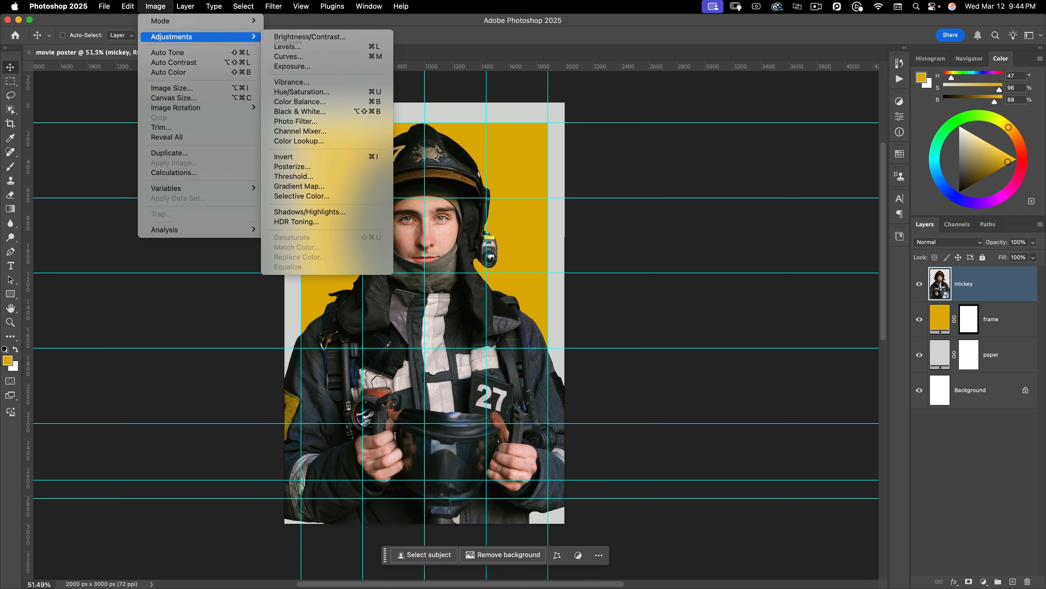
pyautogui.click(320, 211)
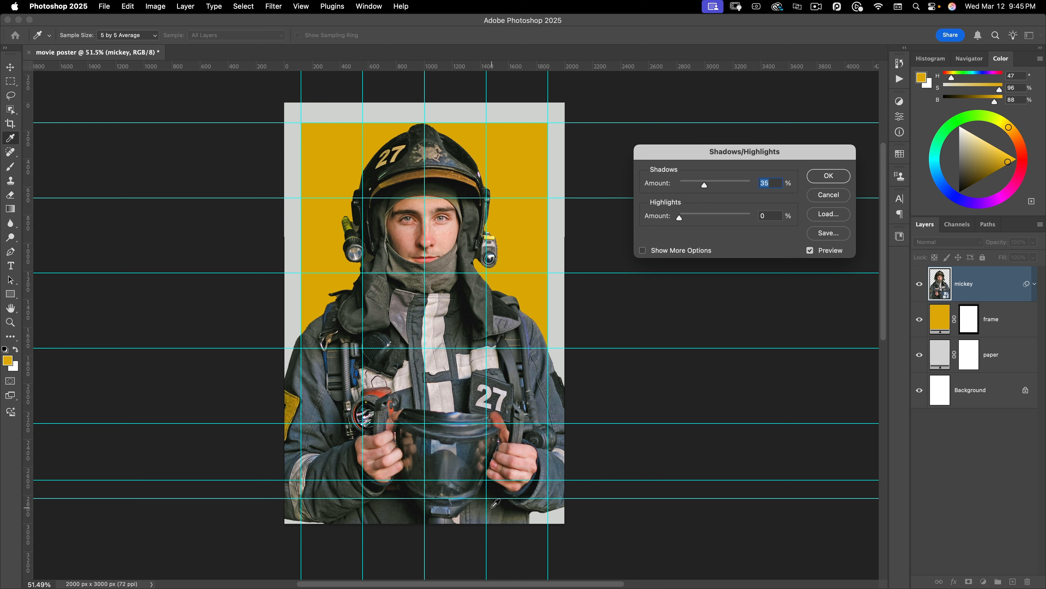
pyautogui.click(827, 176)
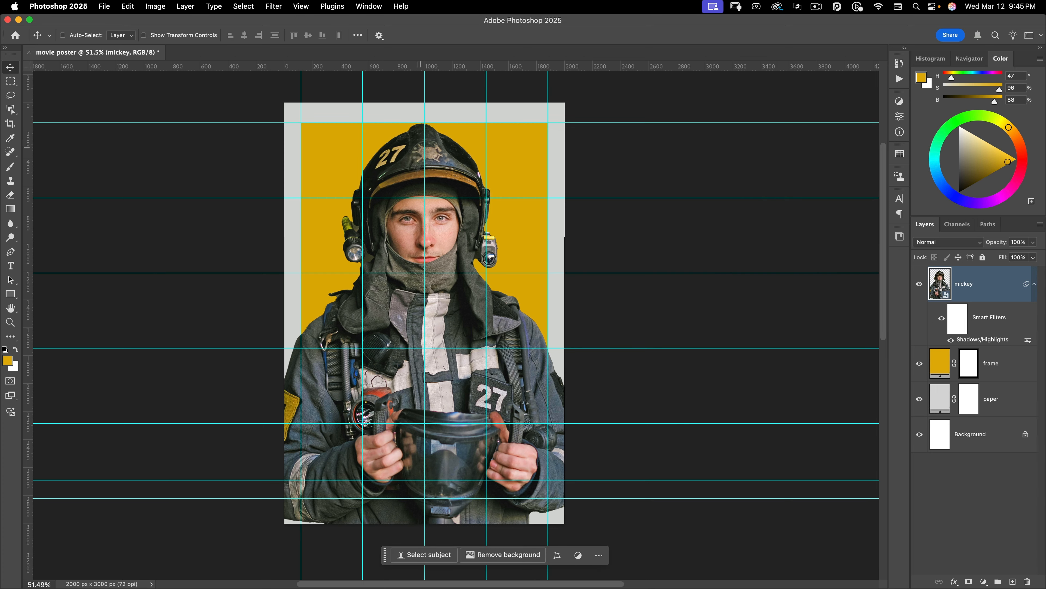
# Select the firefighter's face with the Object Selection tool
pyautogui.moveTo(430, 198); pyautogui.dragTo(473, 140)
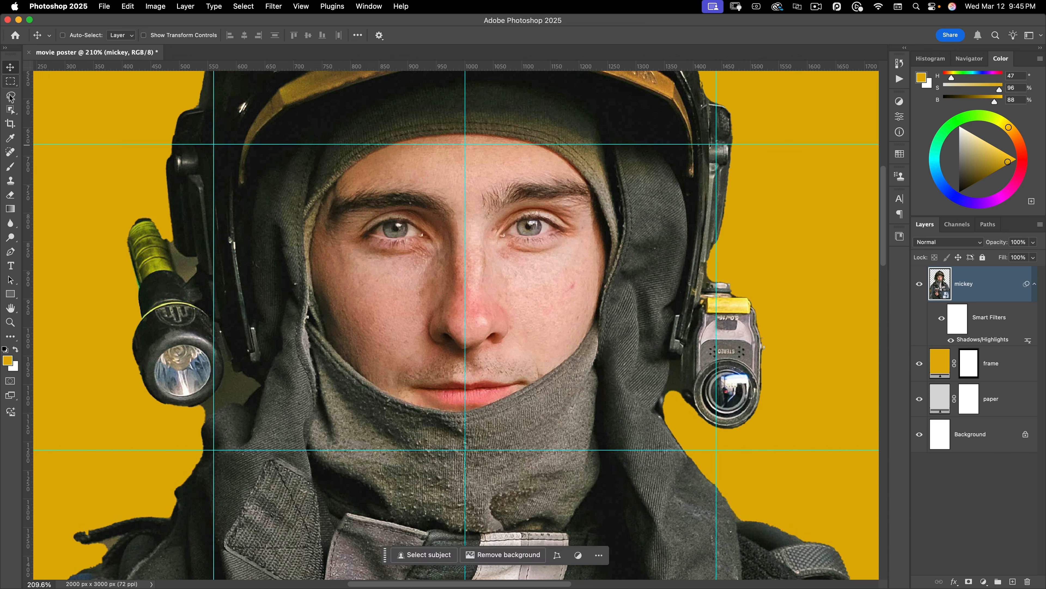
pyautogui.click(11, 110)
pyautogui.moveTo(278, 113); pyautogui.dragTo(624, 436)
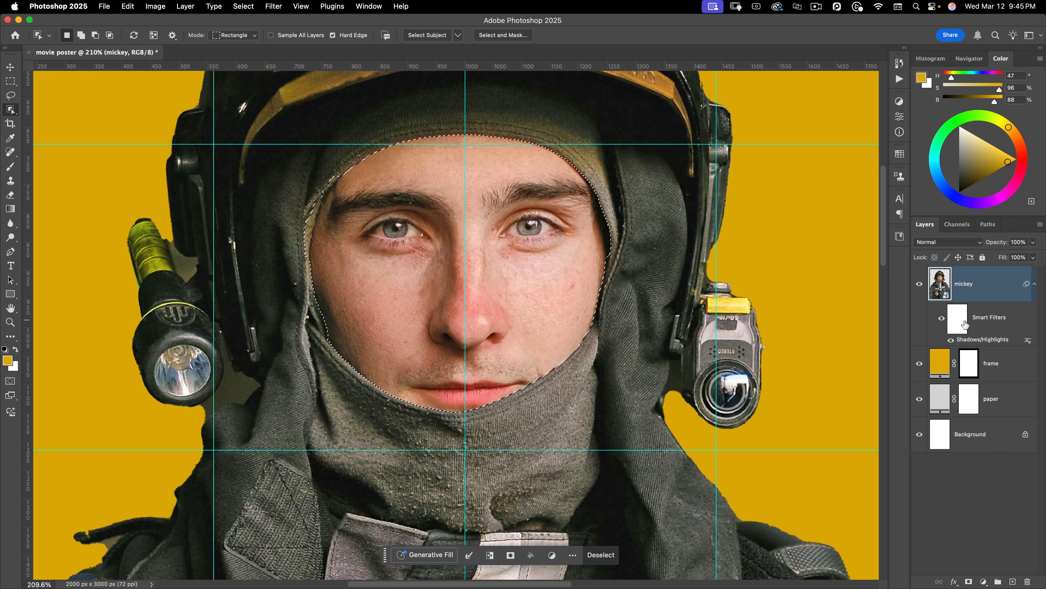
# Fill the selected face area with black on the Smart Filters mask, deselect, and return to the Move tool
pyautogui.click(957, 328)
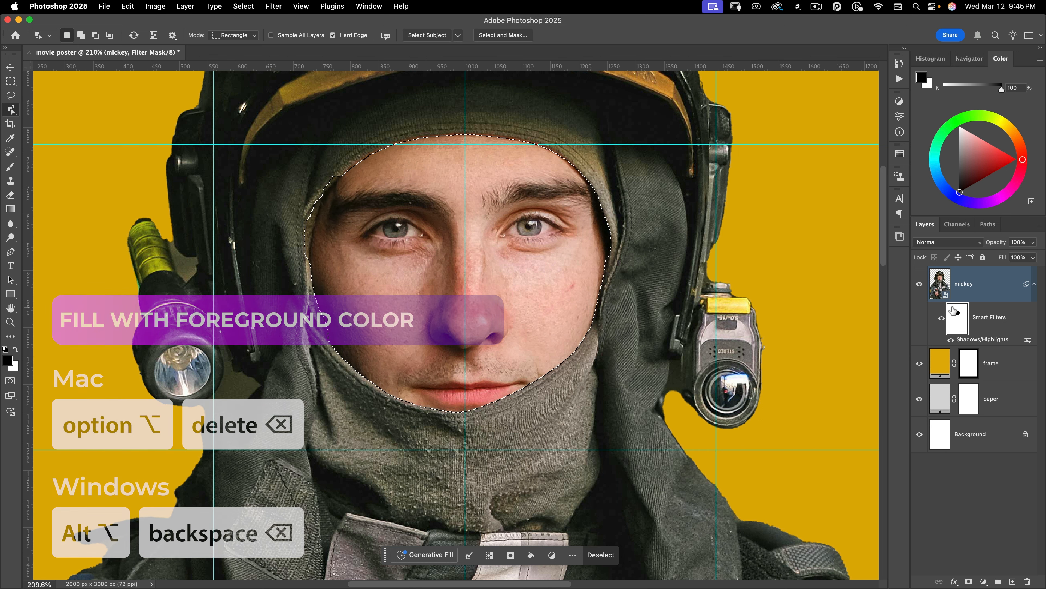
pyautogui.hotkey('alt', 'BackSpace')
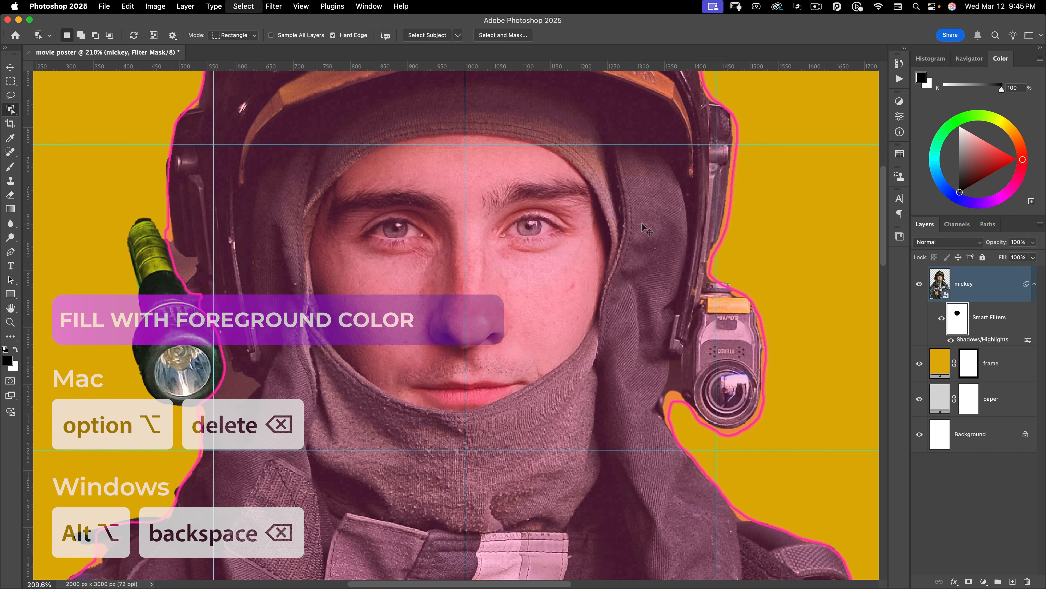
pyautogui.press('super+d')
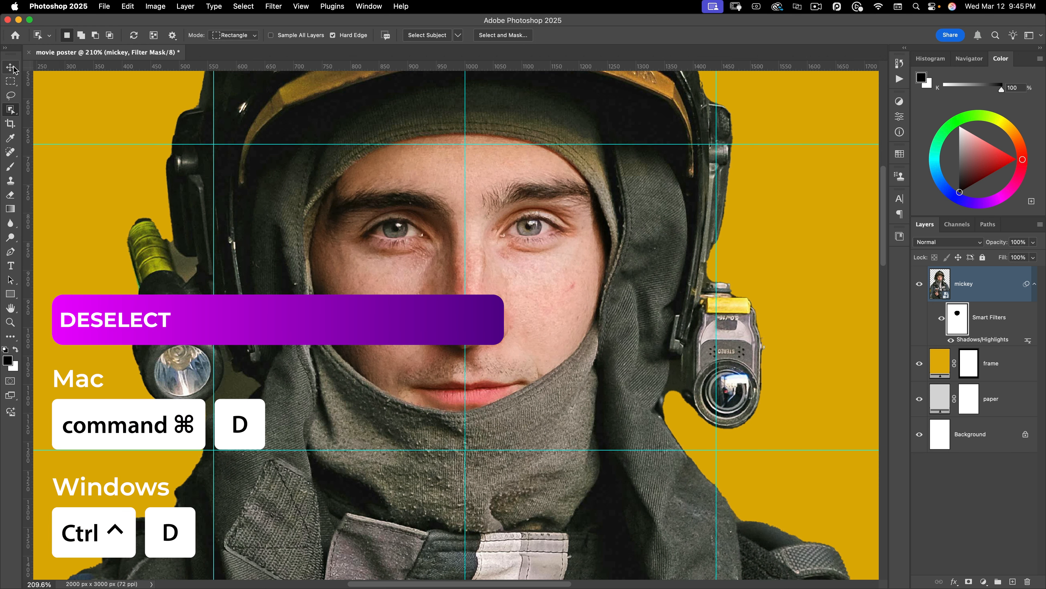
pyautogui.press('v')
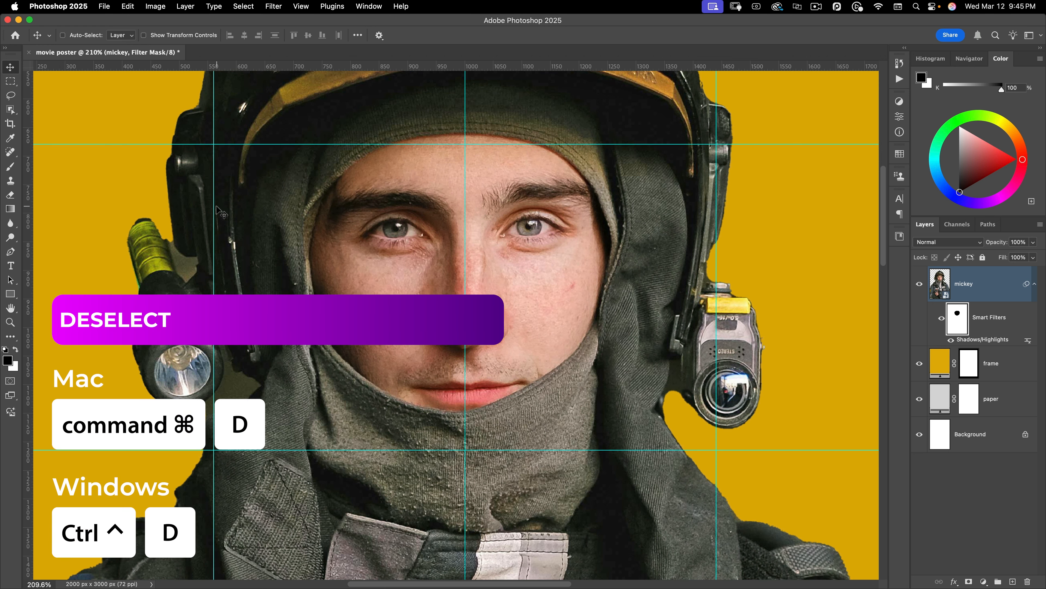
# Duplicate the mickey layer via copy and rasterize the duplicate
pyautogui.press('super+0')
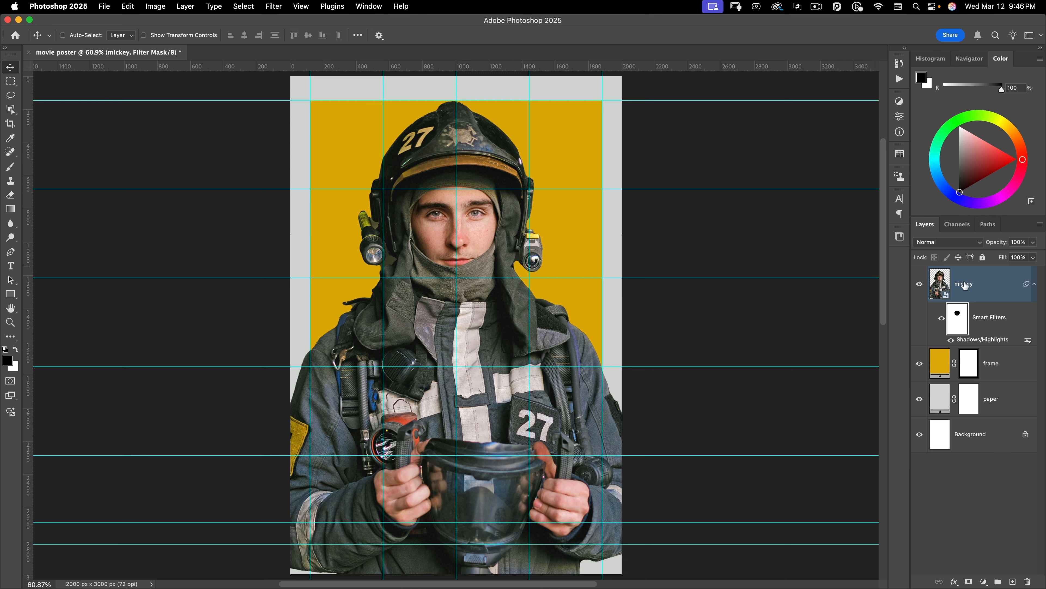
pyautogui.moveTo(965, 286); pyautogui.dragTo(969, 276)
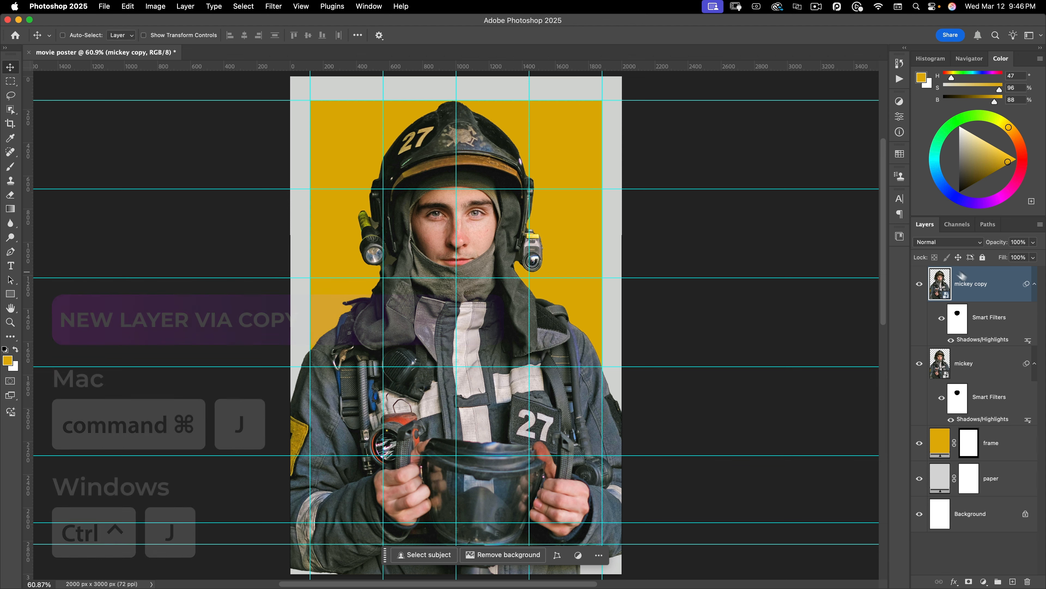
pyautogui.rightClick(993, 287)
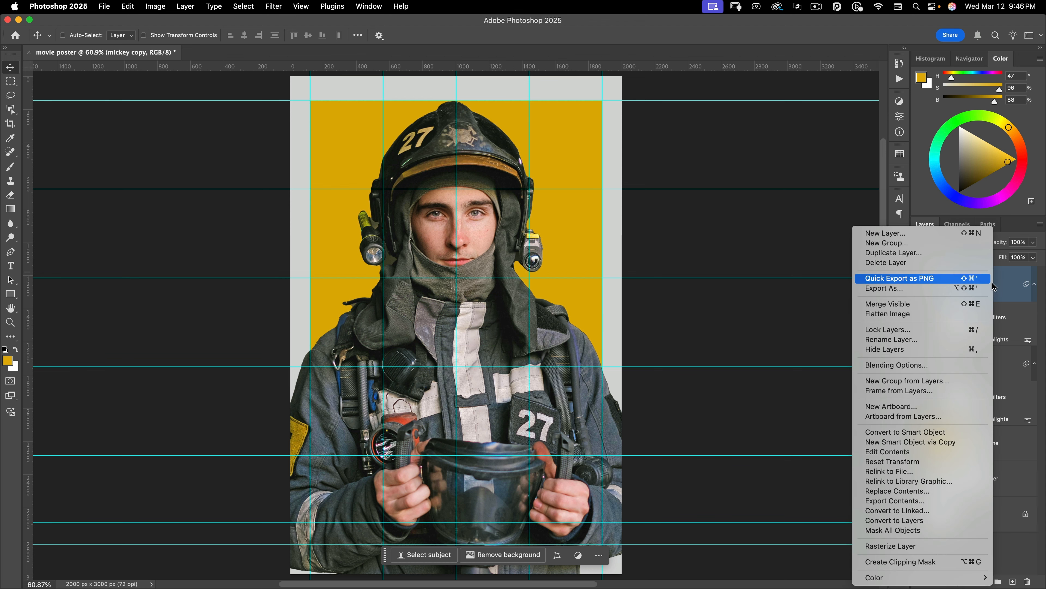
pyautogui.click(924, 546)
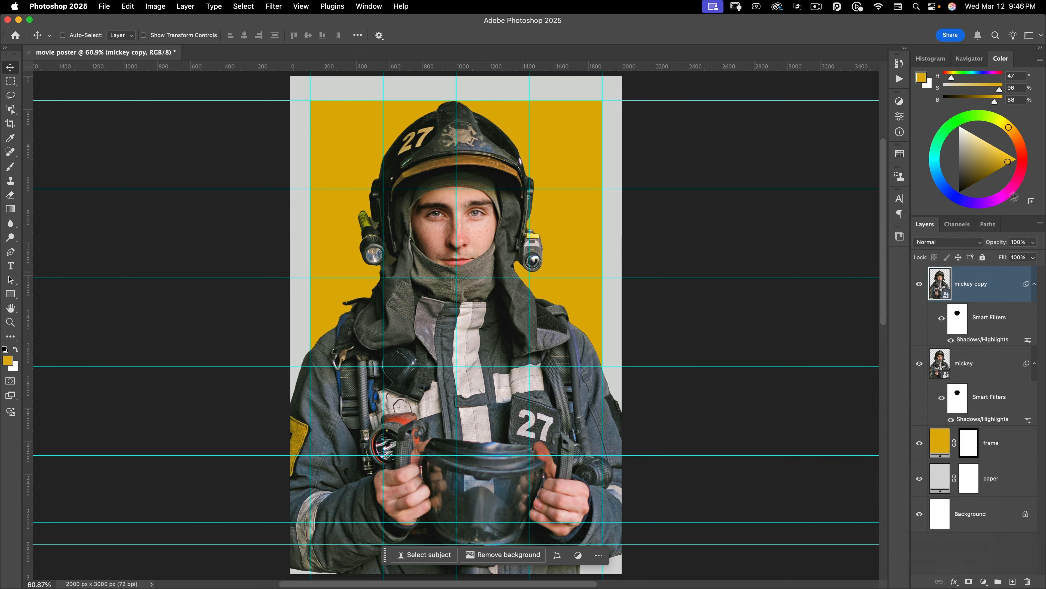
# Rename the mickey copy layer to "mickey"
pyautogui.doubleClick(971, 285)
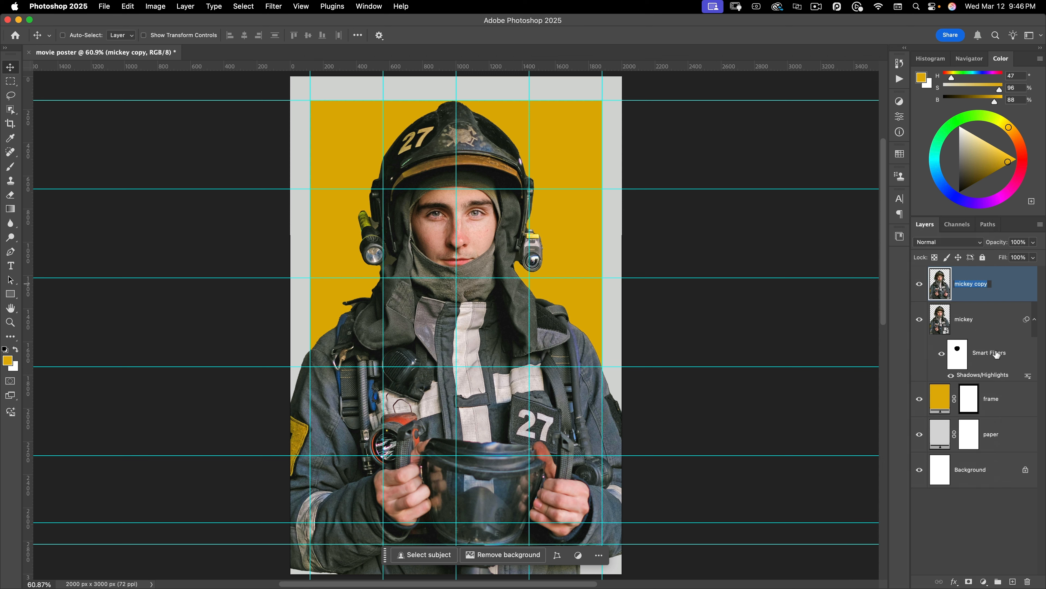
pyautogui.press('Right')
pyautogui.hotkey('alt', 'shift', 'Left')
pyautogui.press('BackSpace')
pyautogui.press('BackSpace')
pyautogui.press('Return')
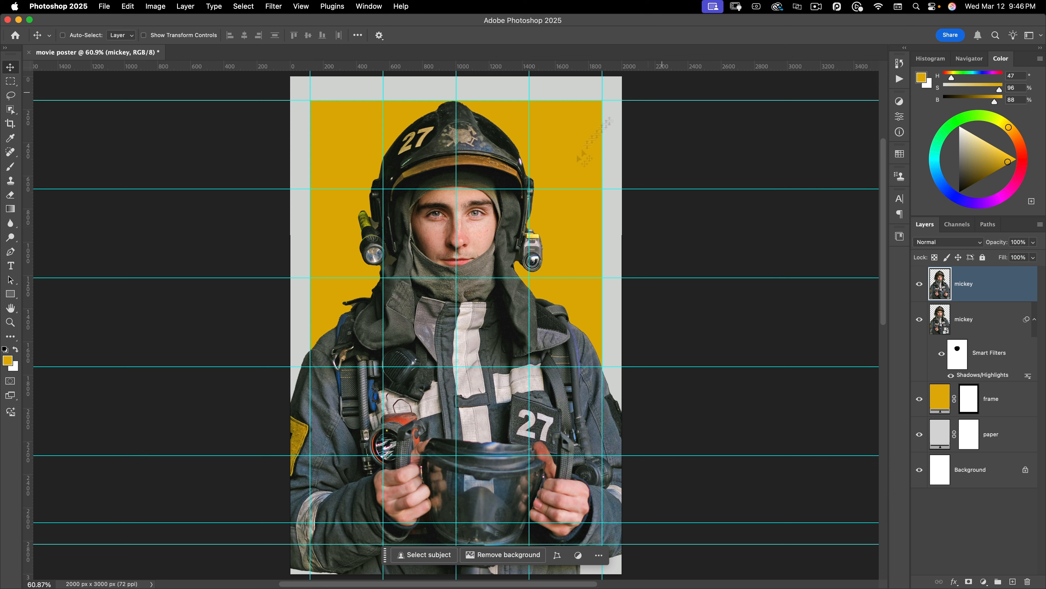
# Start a free transform on the upper mickey layer and place its reference point where the central vertical and second-lowest horizontal guides cross
pyautogui.press('super+t')
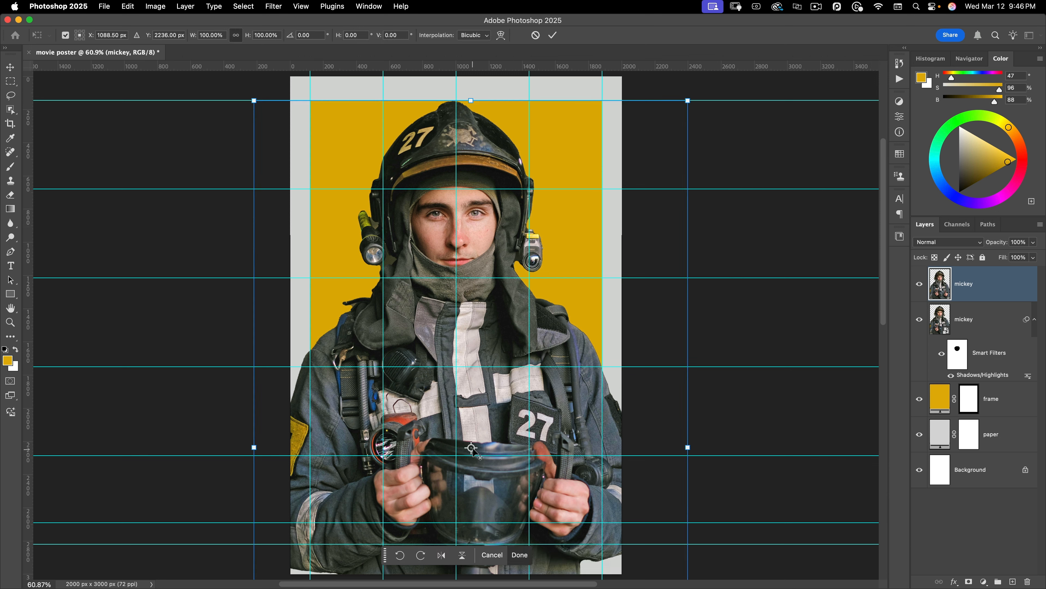
pyautogui.moveTo(472, 448); pyautogui.dragTo(457, 524)
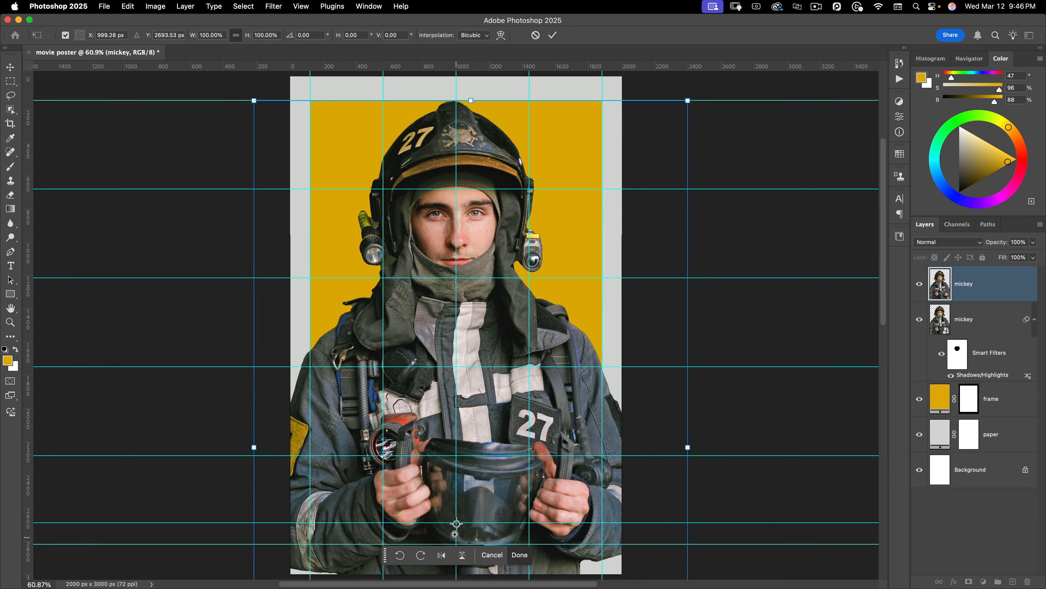
pyautogui.scroll(10, 457, 524)
pyautogui.moveTo(498, 371); pyautogui.dragTo(503, 346)
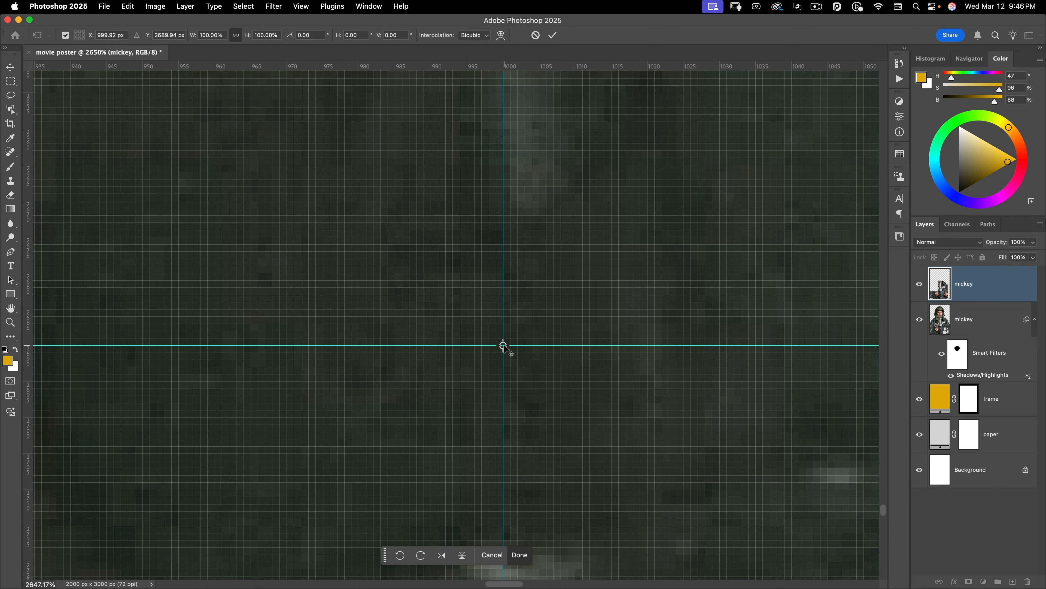
pyautogui.press('super+0')
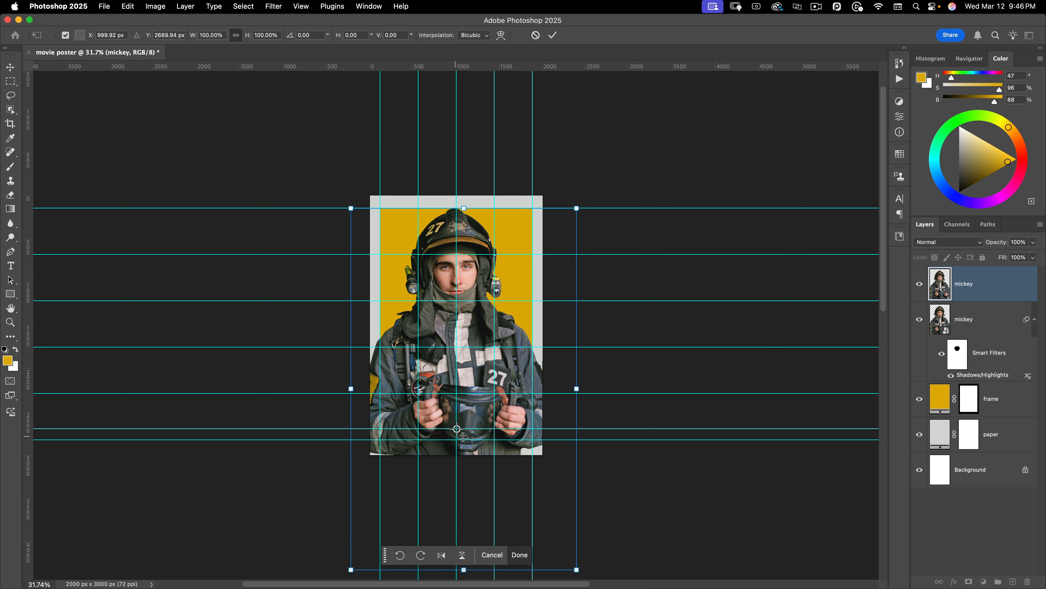
# Scale the upper mickey layer proportionally to 94.4% around the reference point and commit the transform
pyautogui.click(221, 35)
pyautogui.write('94.4')
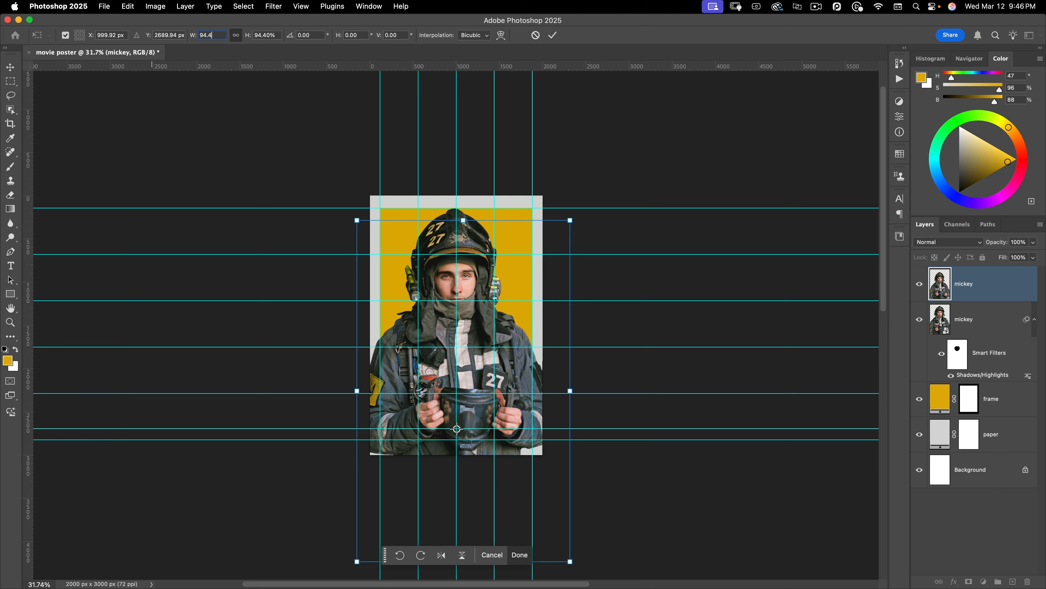
pyautogui.press('Tab')
pyautogui.click(553, 35)
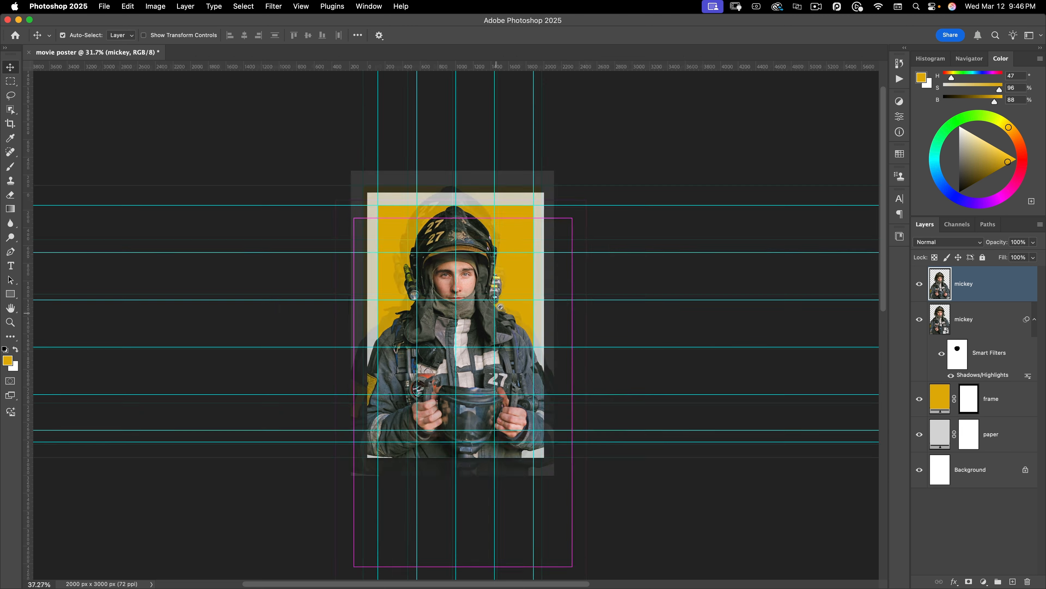
pyautogui.scroll(5, 475, 340)
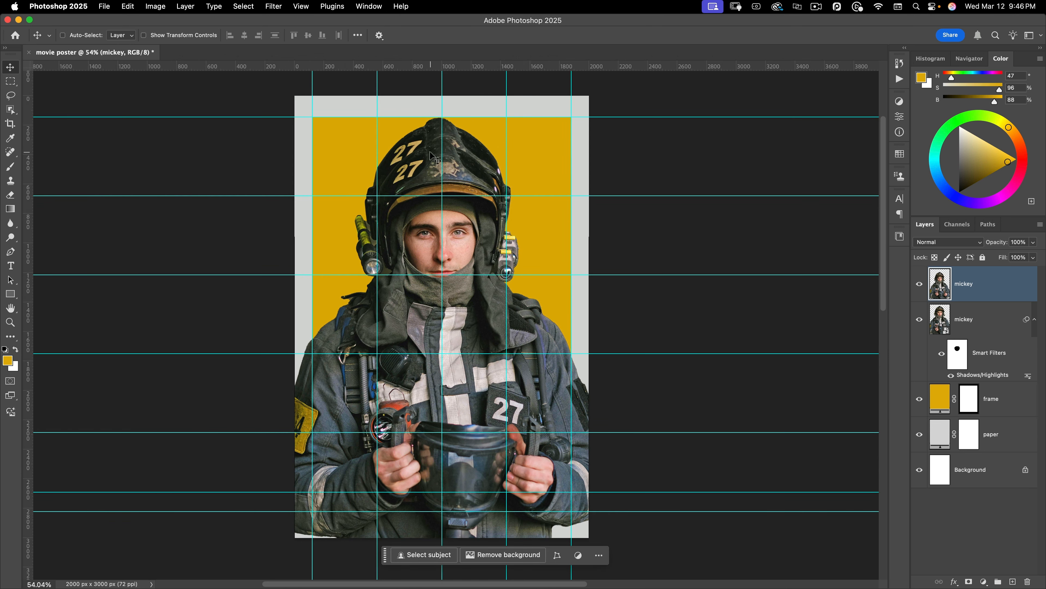
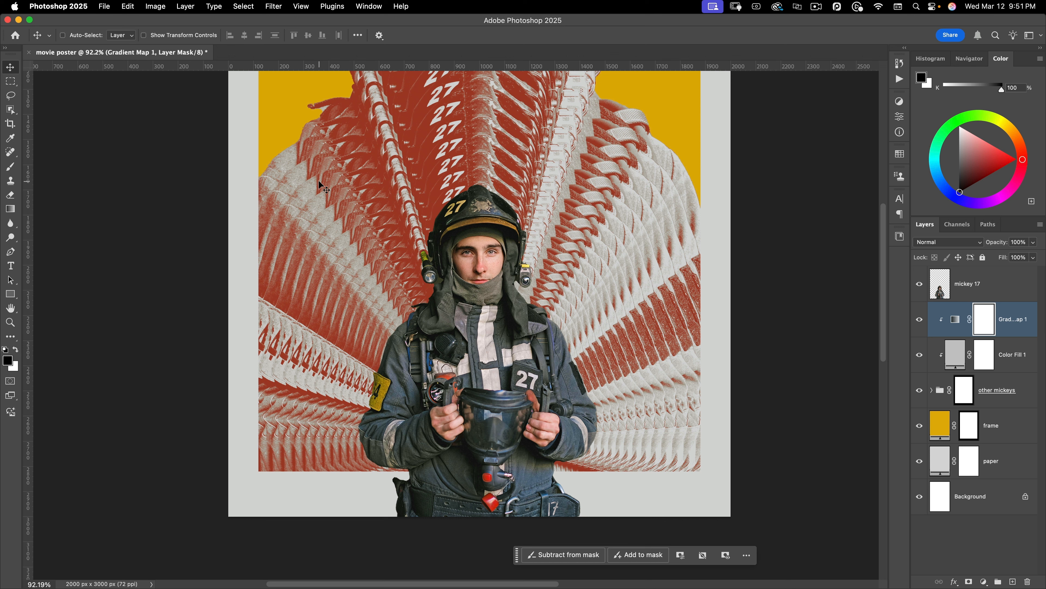
# Add a Gradient Map adjustment above the mickey 17 layer and clip it to that layer
pyautogui.click(959, 292)
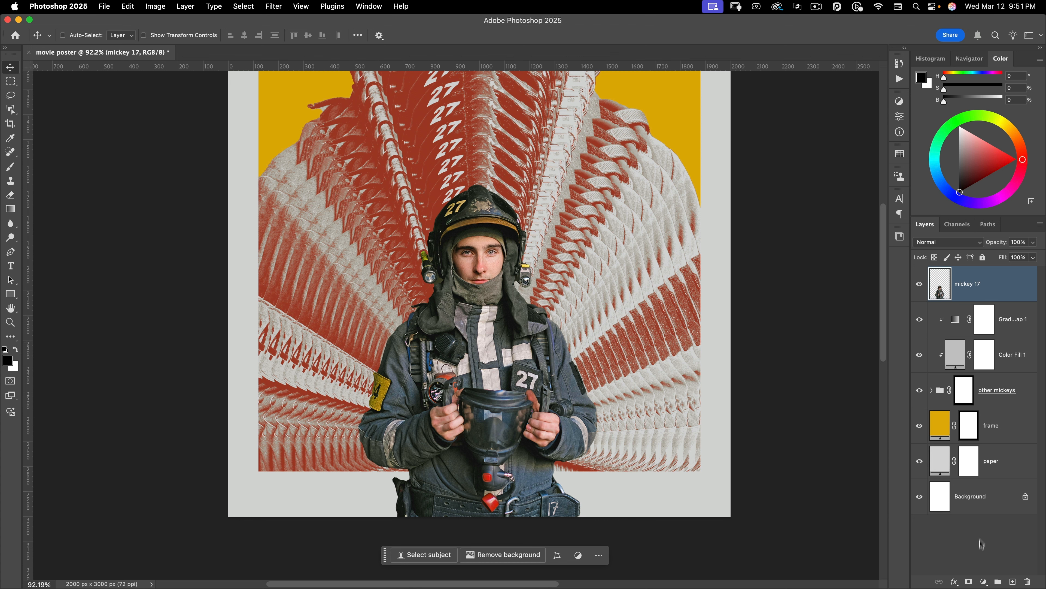
pyautogui.click(982, 584)
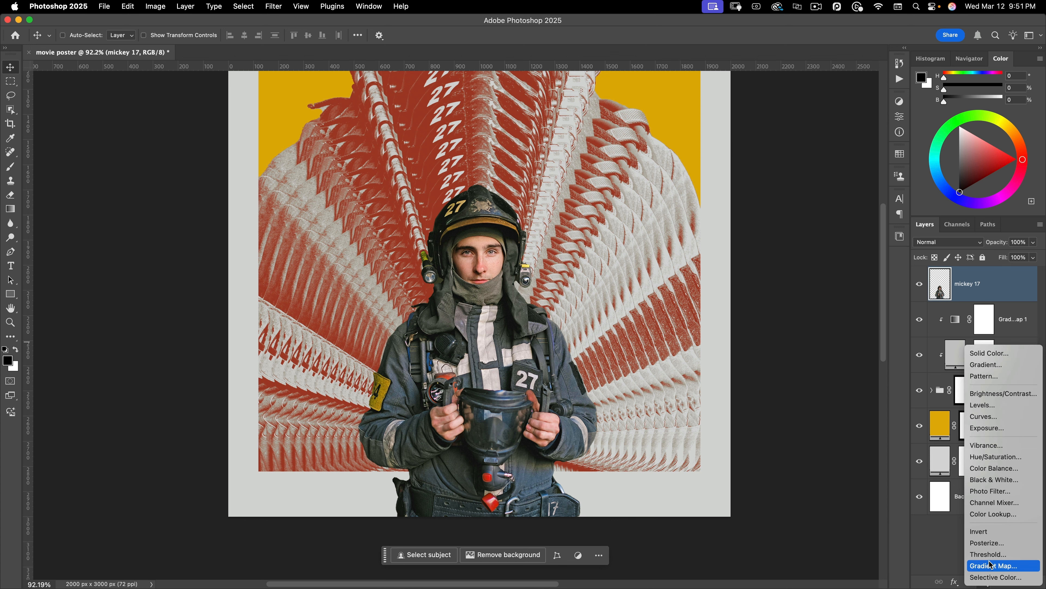
pyautogui.click(991, 565)
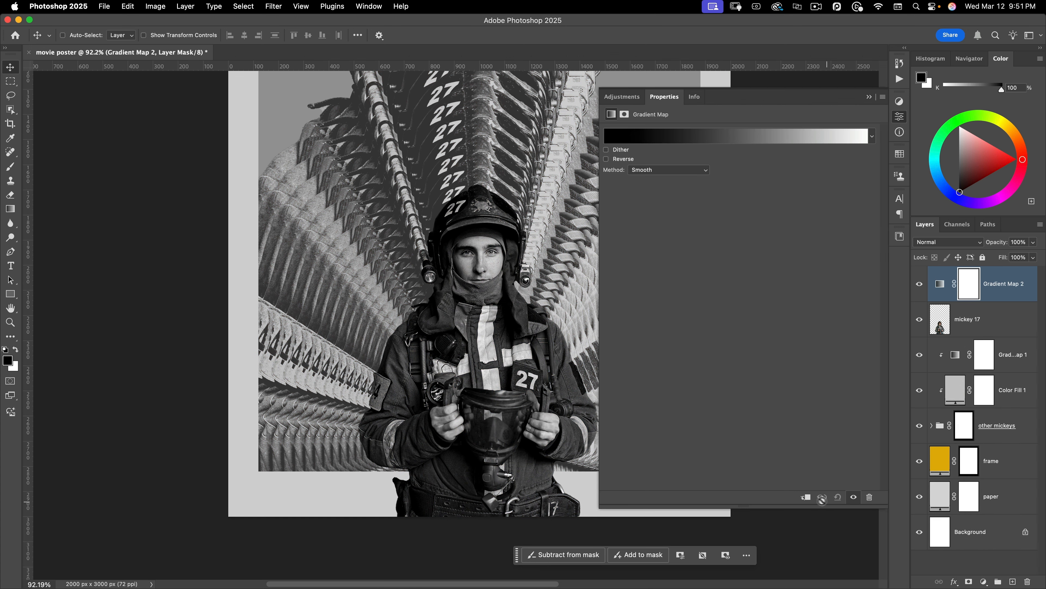
pyautogui.click(806, 497)
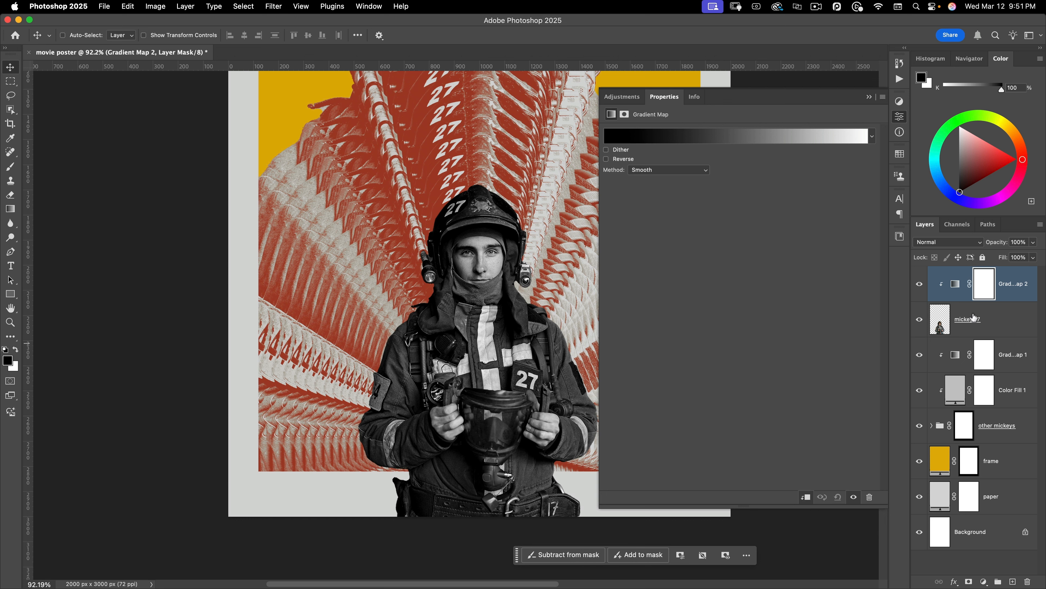
# Add a colour stop at location 7% of the new gradient map and set its colour to #000218
pyautogui.click(624, 140)
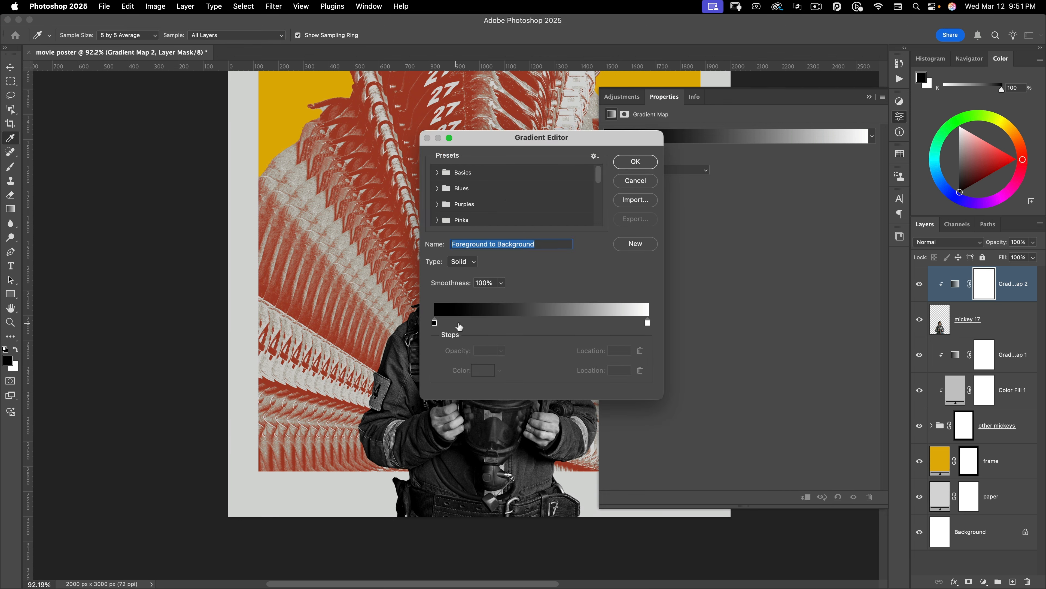
pyautogui.click(451, 323)
pyautogui.moveTo(444, 322); pyautogui.dragTo(443, 321)
pyautogui.click(450, 323)
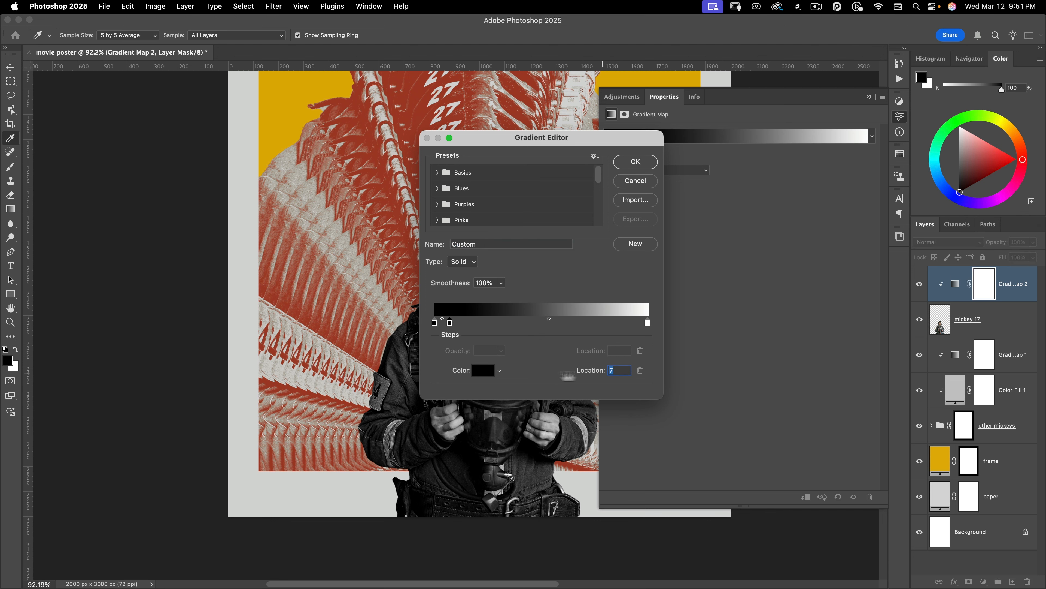
pyautogui.click(489, 374)
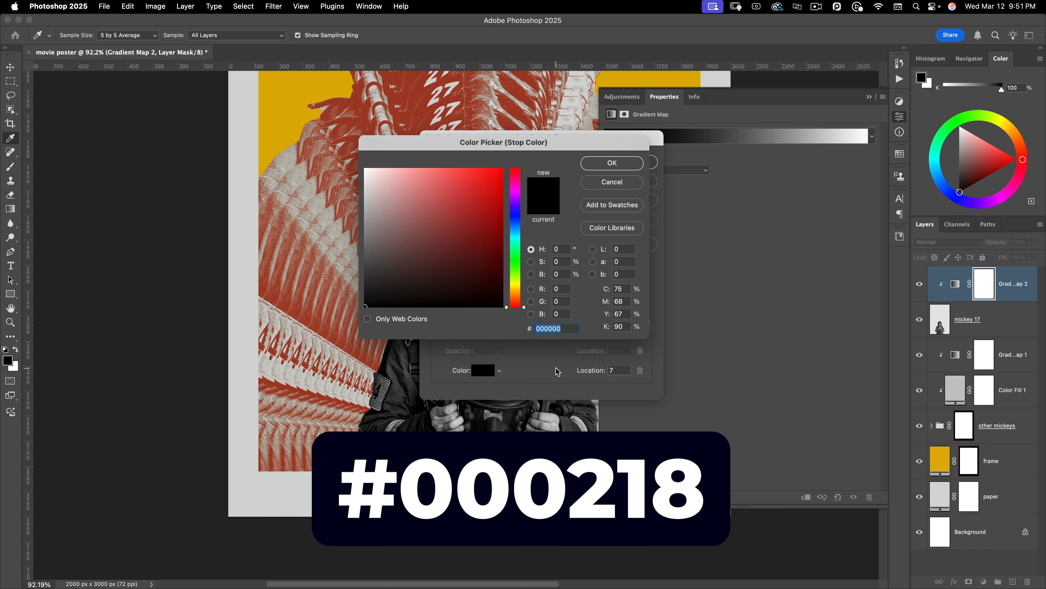
pyautogui.write('000218')
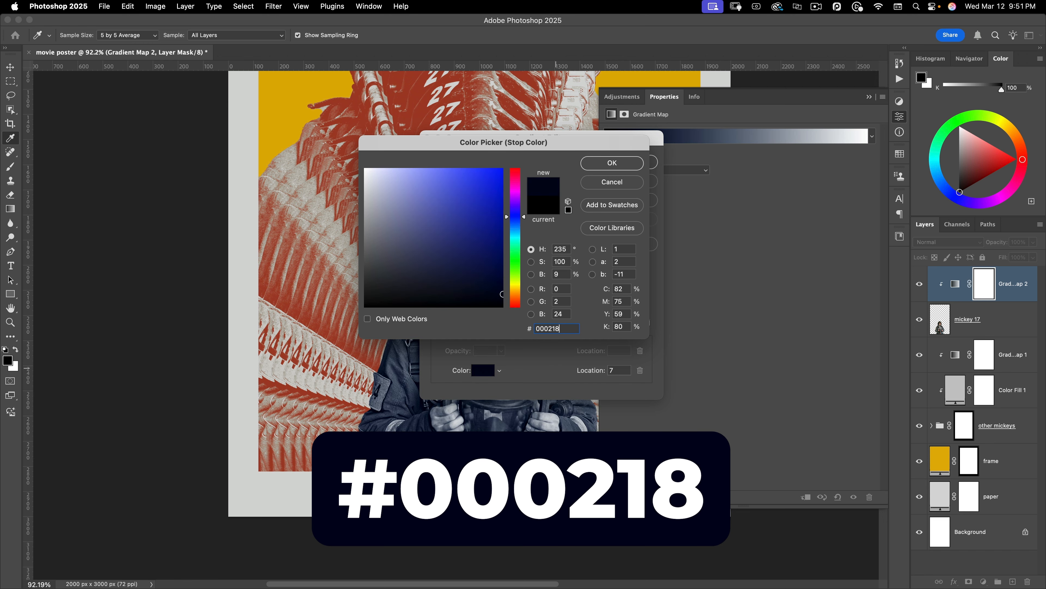
pyautogui.click(612, 163)
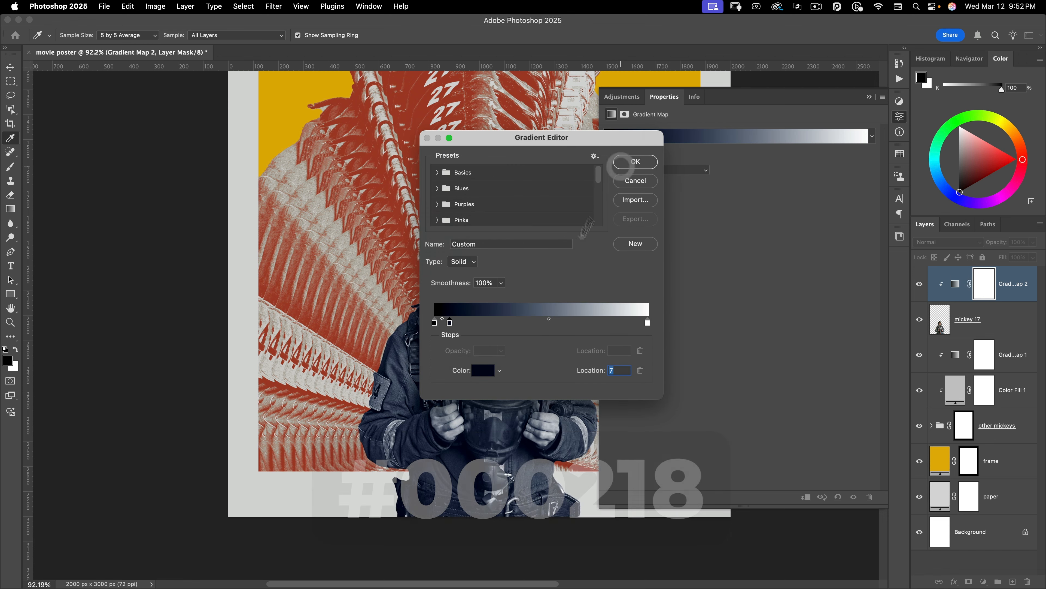
# Add a middle colour stop at location 47% of the gradient and set its colour to #6b9aa0
pyautogui.click(526, 324)
pyautogui.moveTo(526, 325); pyautogui.dragTo(534, 322)
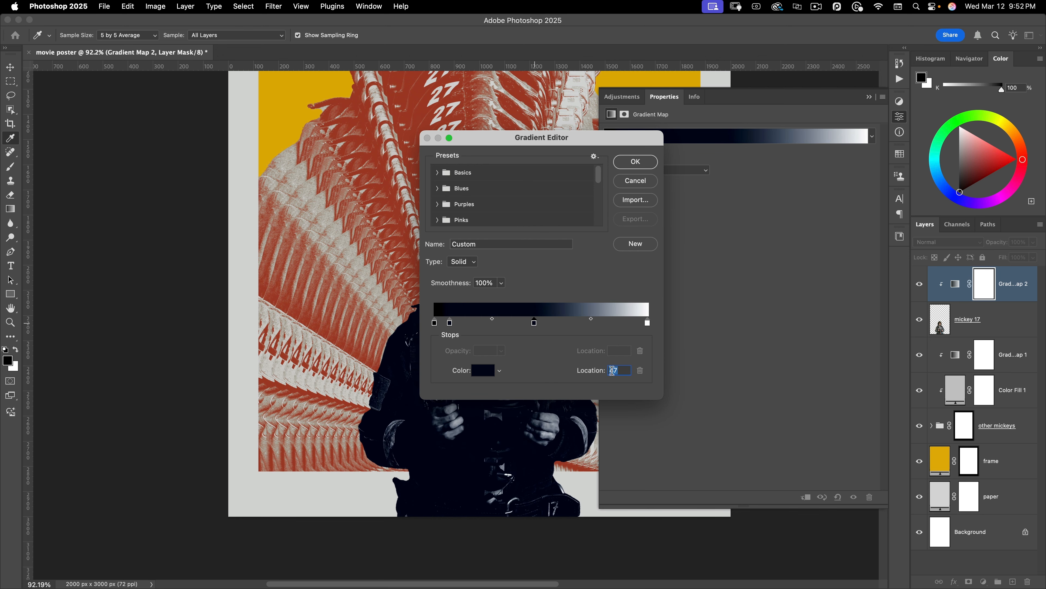
pyautogui.click(484, 370)
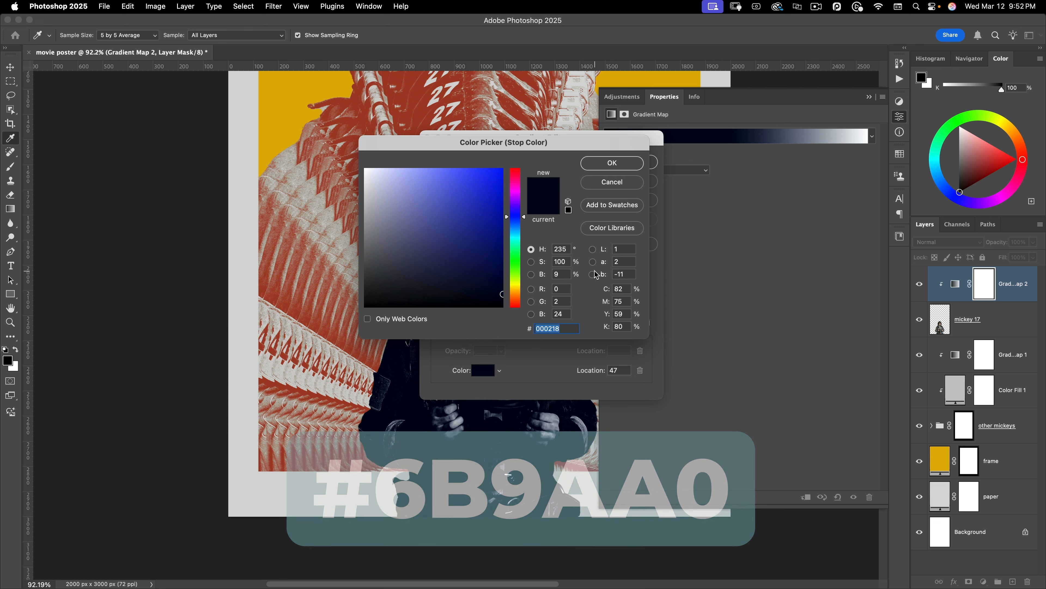
pyautogui.write('6')
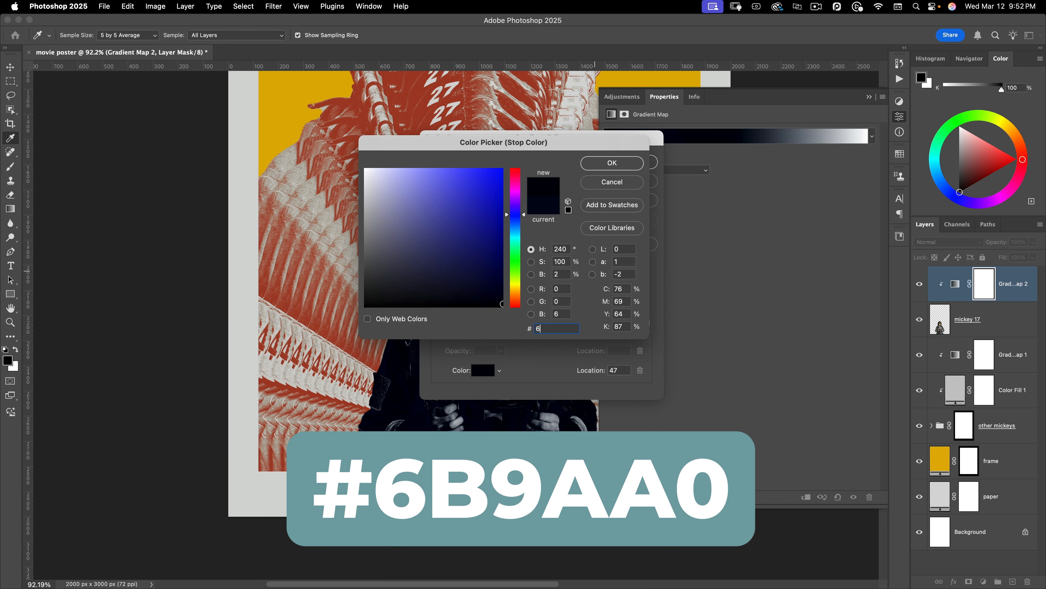
pyautogui.write('b9aa0')
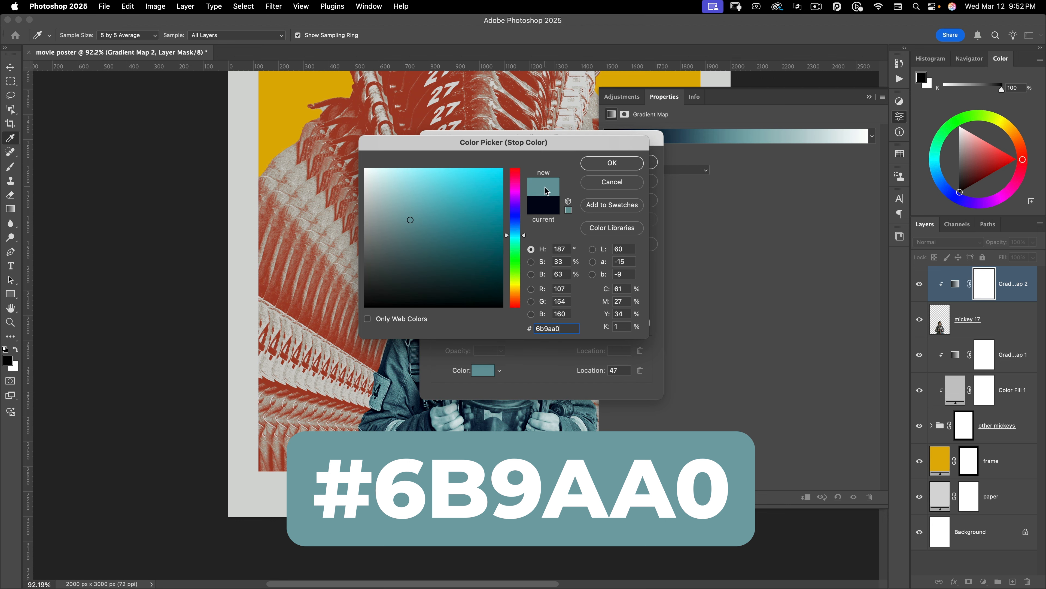
pyautogui.click(609, 163)
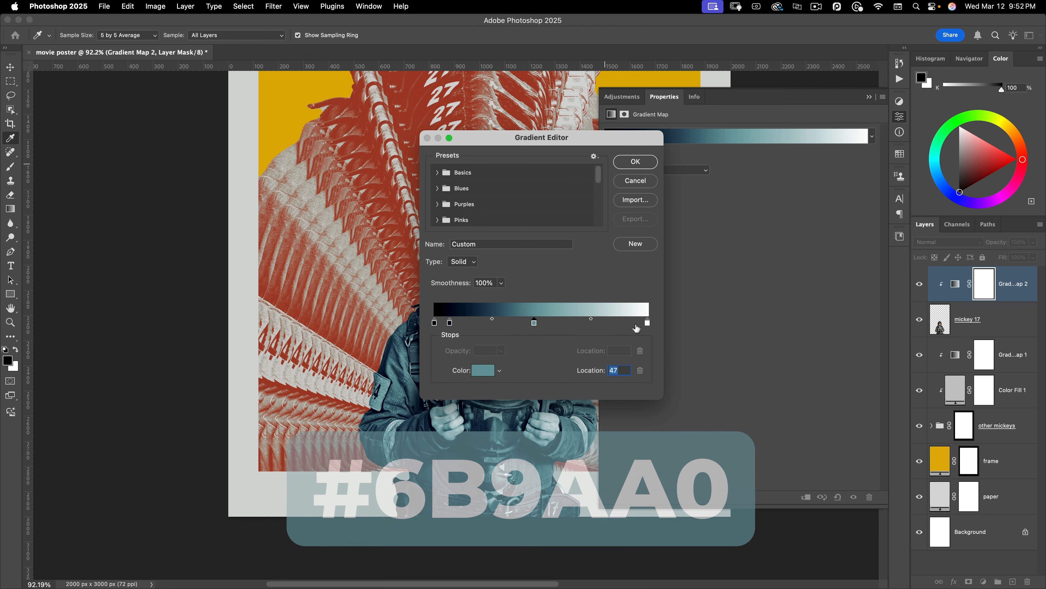
# Set the gradient's white end stop to #eeeeee, accept the gradient and close the adjustment's properties
pyautogui.click(647, 324)
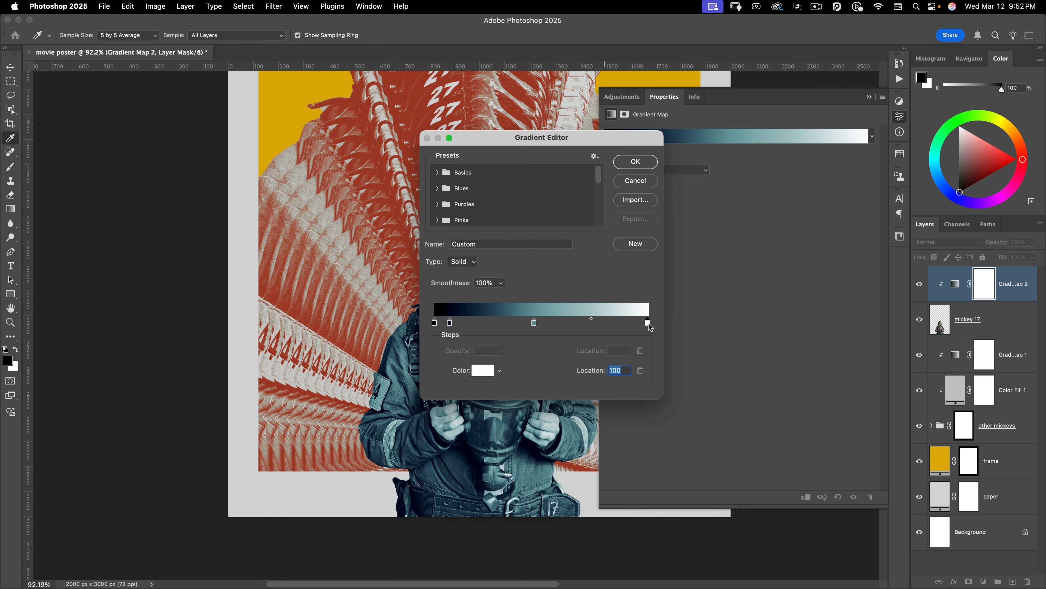
pyautogui.click(475, 373)
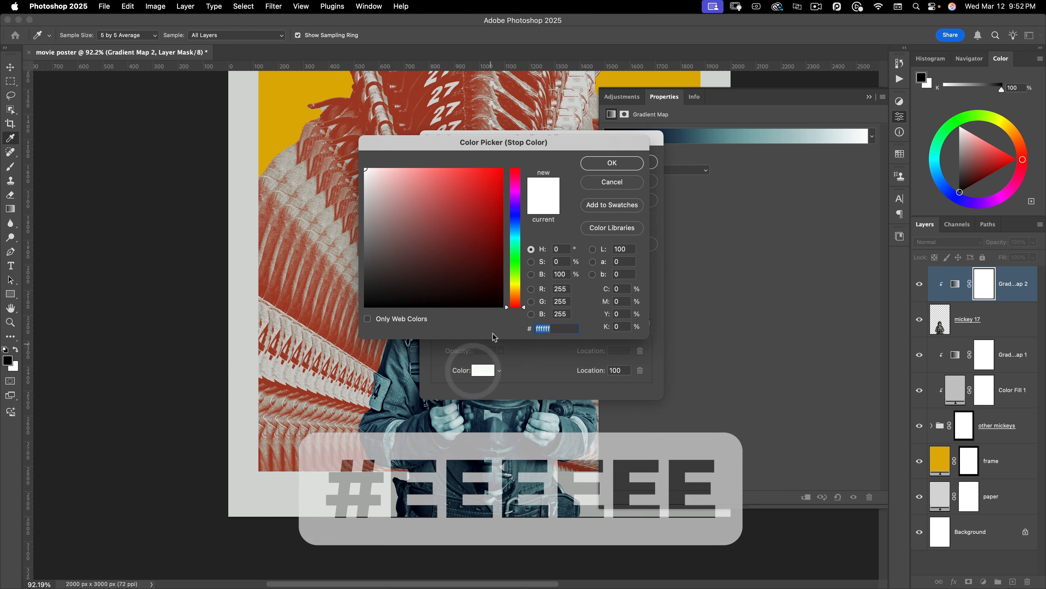
pyautogui.write('eeeeee')
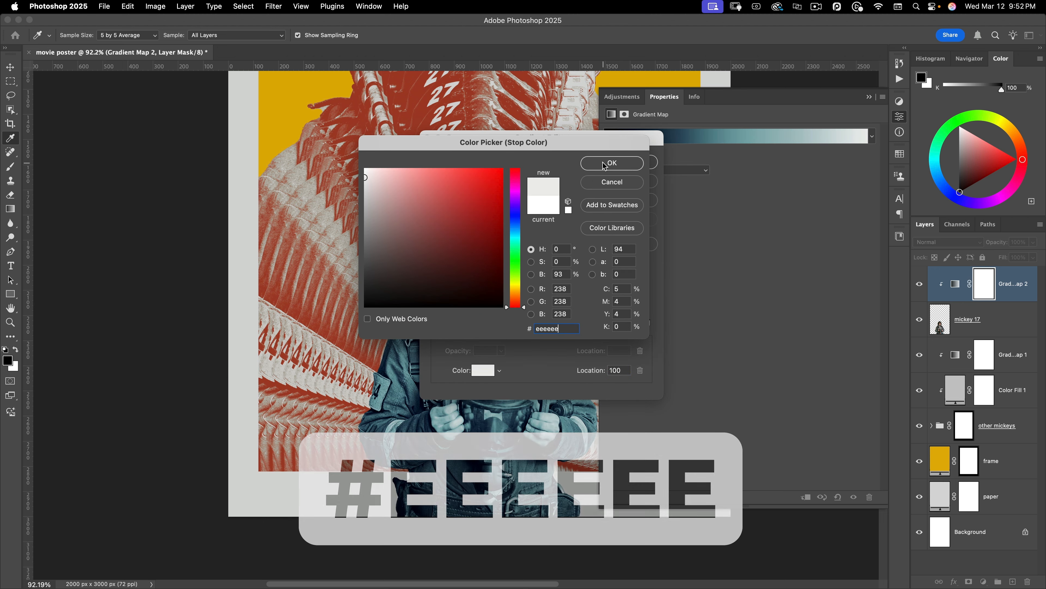
pyautogui.press('Return')
pyautogui.click(636, 162)
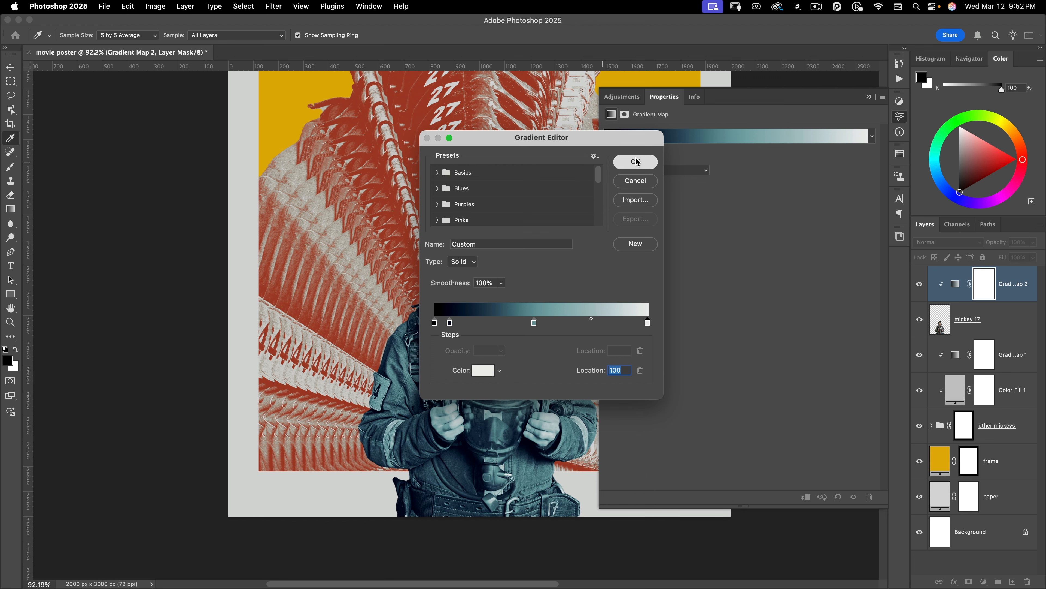
pyautogui.click(900, 120)
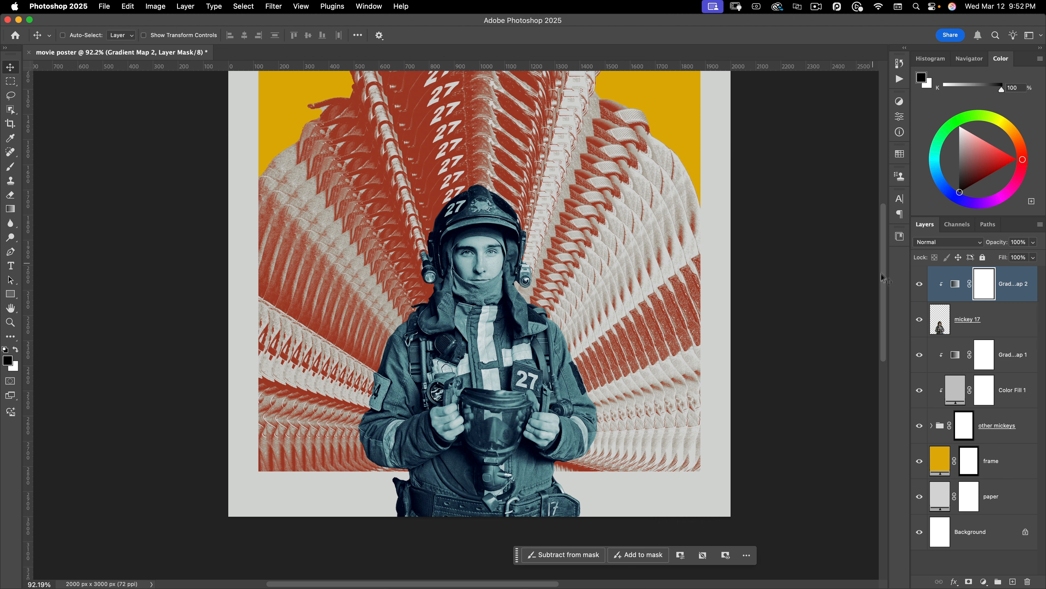
# Select the firefighter's face on the mickey 17 layer with the Object Selection tool
pyautogui.scroll(5, 459, 248)
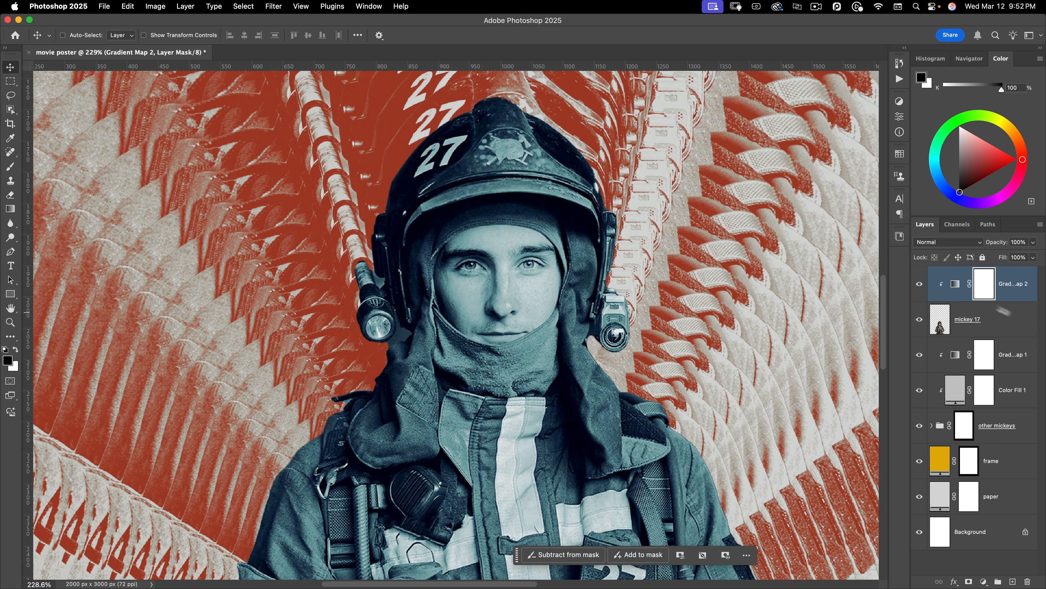
pyautogui.scroll(4, 501, 268)
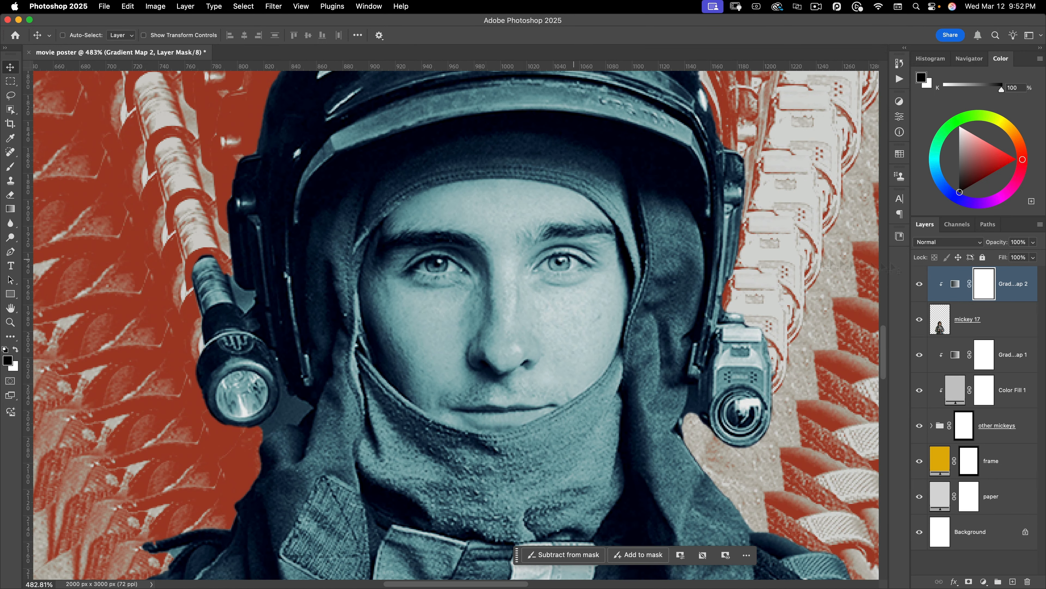
pyautogui.click(951, 320)
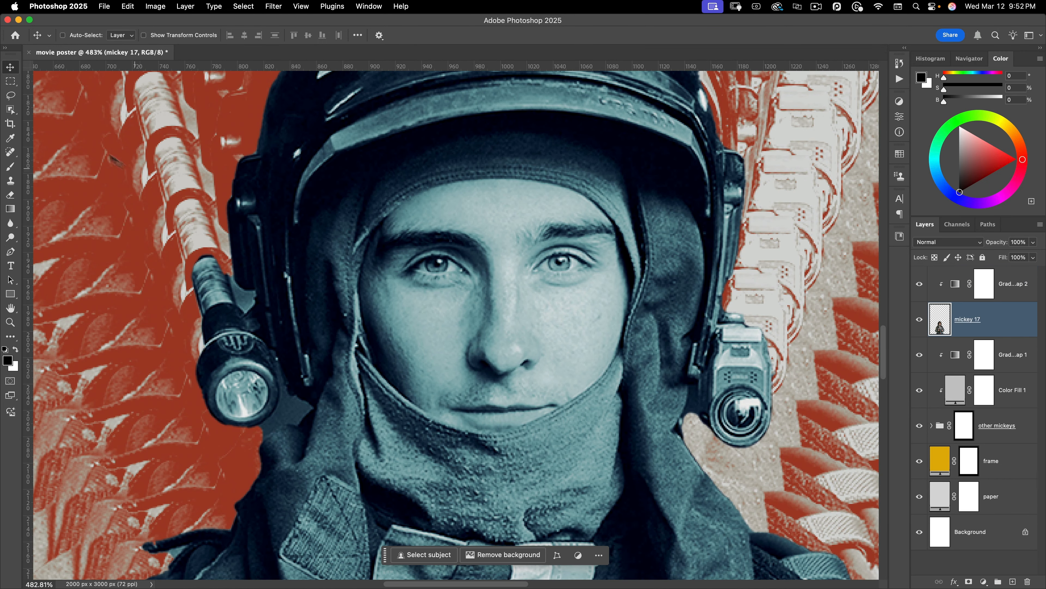
pyautogui.click(12, 106)
pyautogui.moveTo(337, 136); pyautogui.dragTo(651, 456)
# Fill the selected face area with black on the upper Gradient Map's layer mask and deselect
pyautogui.click(977, 289)
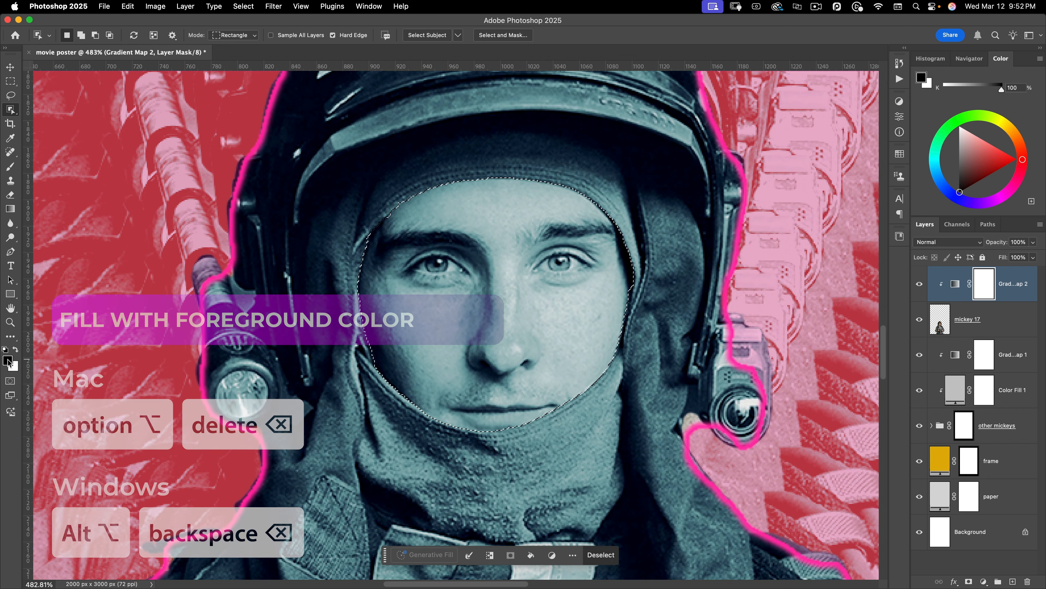
pyautogui.hotkey('alt', 'BackSpace')
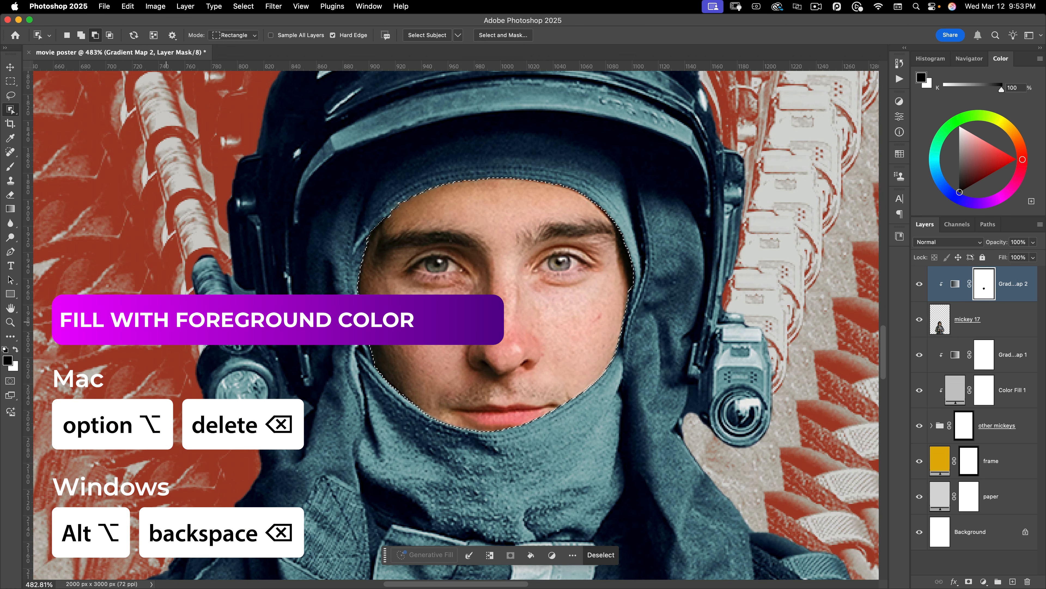
pyautogui.press('super+d')
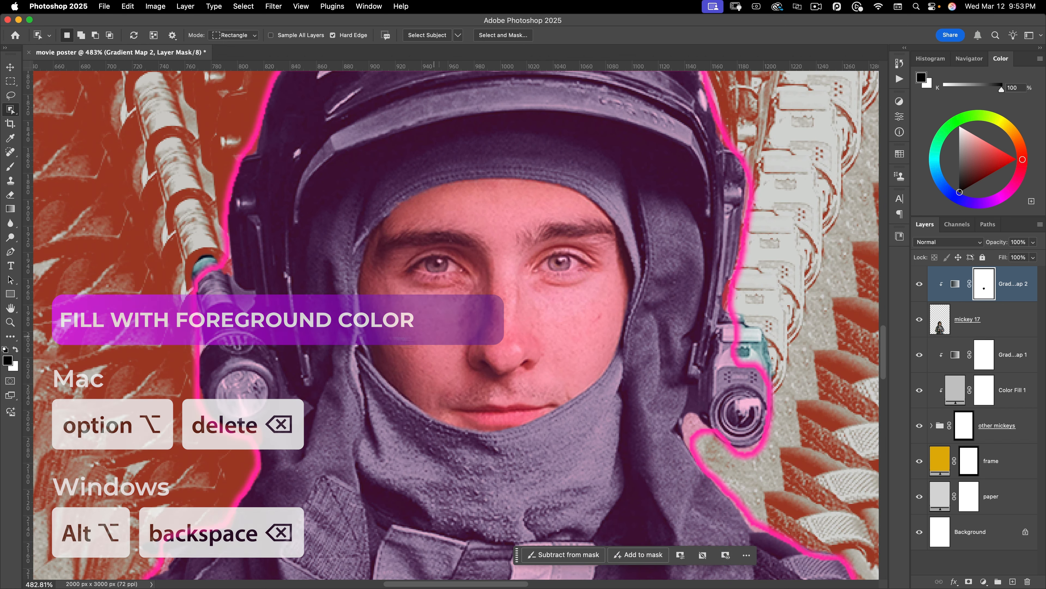
# Paint white with a 10 px brush over both irises on the upper Gradient Map's layer mask to restore their blue tint
pyautogui.click(9, 168)
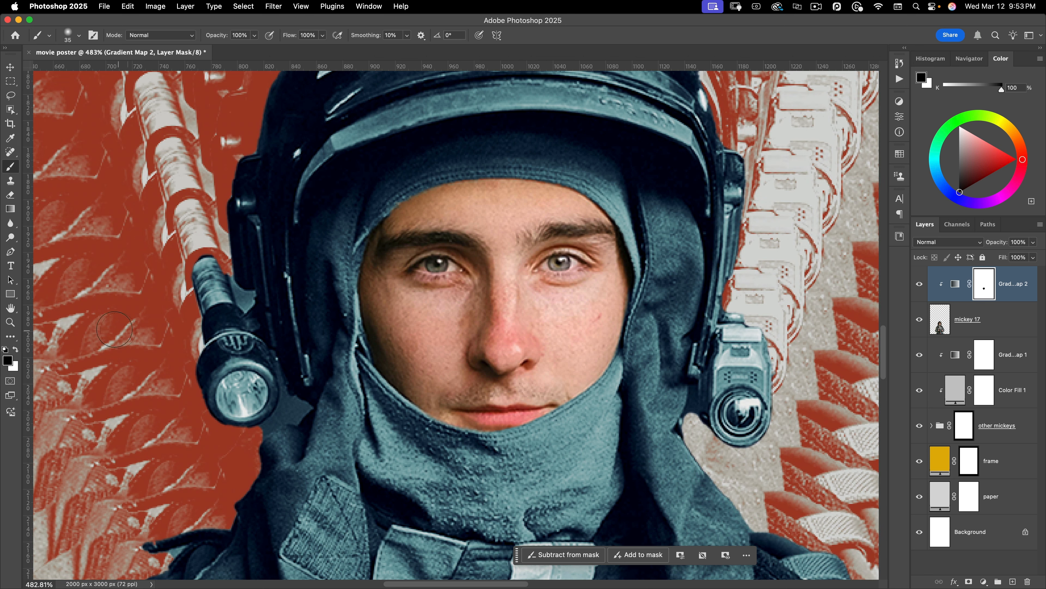
pyautogui.click(15, 349)
pyautogui.moveTo(451, 263)
pyautogui.mouseDown()
pyautogui.moveTo(412, 263)
pyautogui.moveTo(493, 263)
pyautogui.mouseUp()
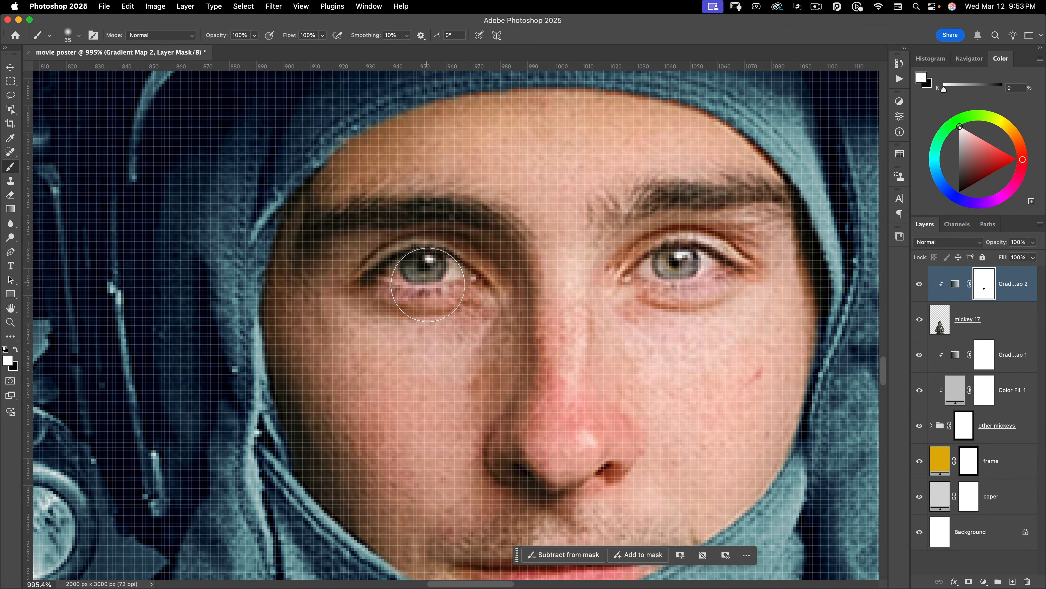
pyautogui.press('[')
pyautogui.press('[')
pyautogui.press('[')
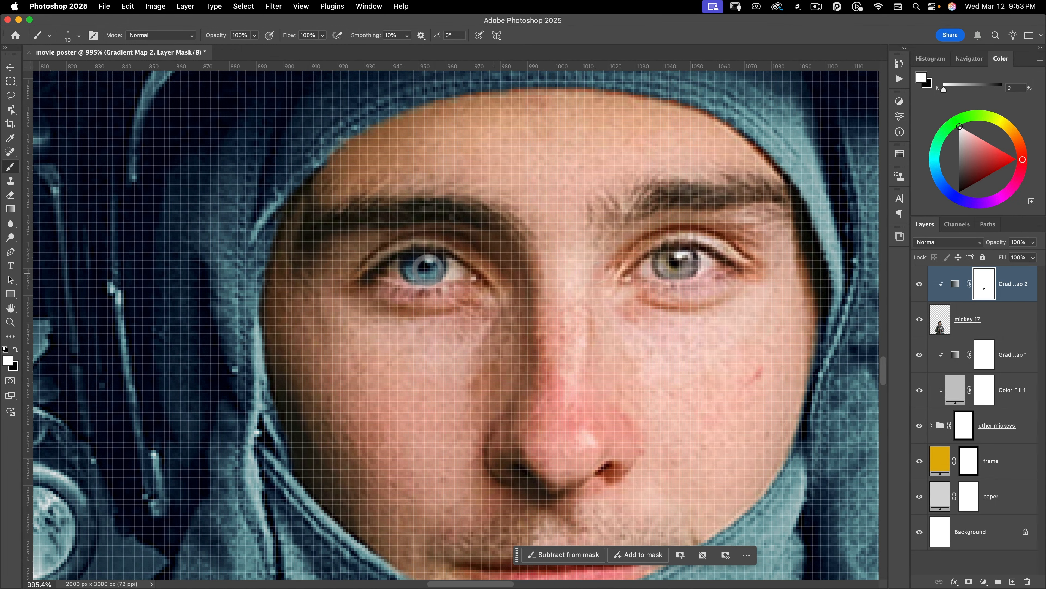
pyautogui.moveTo(665, 259)
pyautogui.mouseDown()
pyautogui.moveTo(669, 268)
pyautogui.moveTo(688, 262)
pyautogui.moveTo(675, 264)
pyautogui.mouseUp()
# Enlarge the brush to 39 px and paint black on the mask over the hand nearest the number 4 sleeve patch
pyautogui.moveTo(490, 272); pyautogui.dragTo(421, 316)
pyautogui.moveTo(546, 449); pyautogui.dragTo(511, 296)
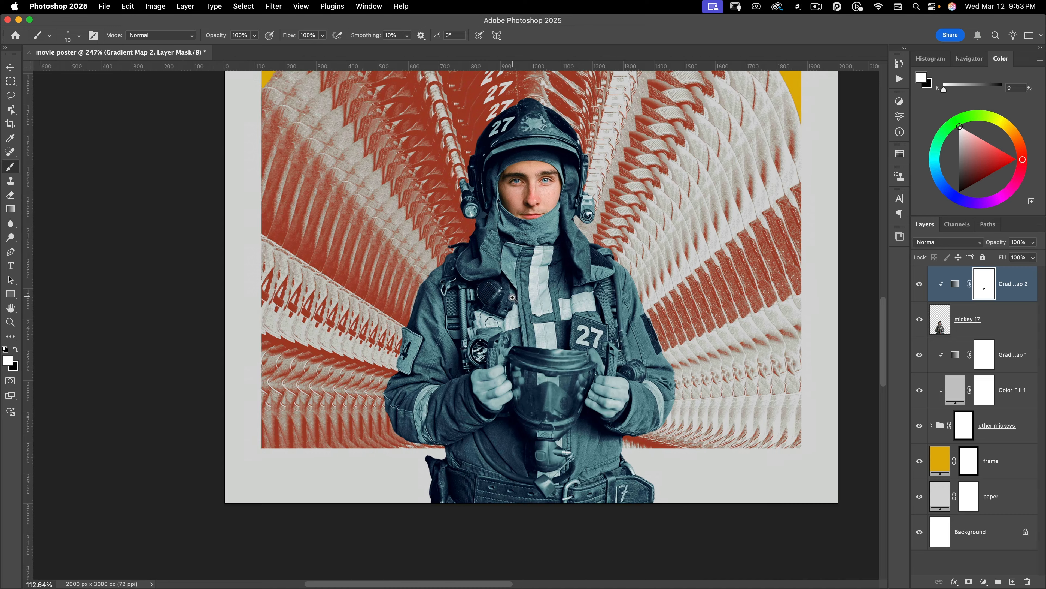
pyautogui.moveTo(542, 334); pyautogui.dragTo(561, 318)
pyautogui.moveTo(495, 399); pyautogui.dragTo(537, 367)
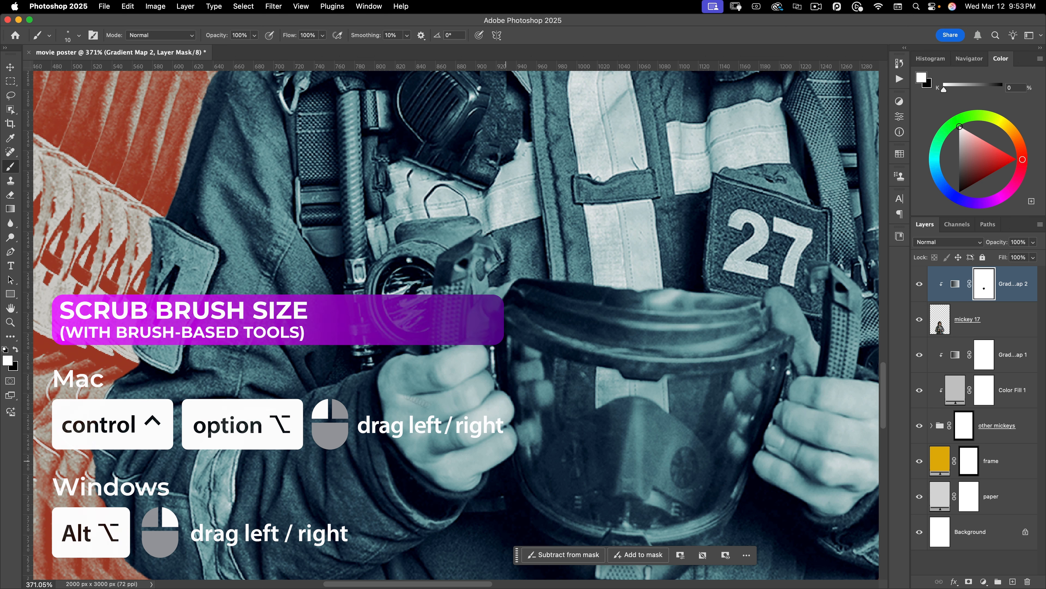
pyautogui.moveTo(399, 403)
pyautogui.mouseDown()
pyautogui.moveTo(466, 391)
pyautogui.moveTo(399, 402)
pyautogui.mouseUp()
pyautogui.moveTo(419, 394); pyautogui.dragTo(427, 487)
pyautogui.moveTo(428, 433)
pyautogui.mouseDown()
pyautogui.moveTo(425, 483)
pyautogui.moveTo(434, 434)
pyautogui.mouseUp()
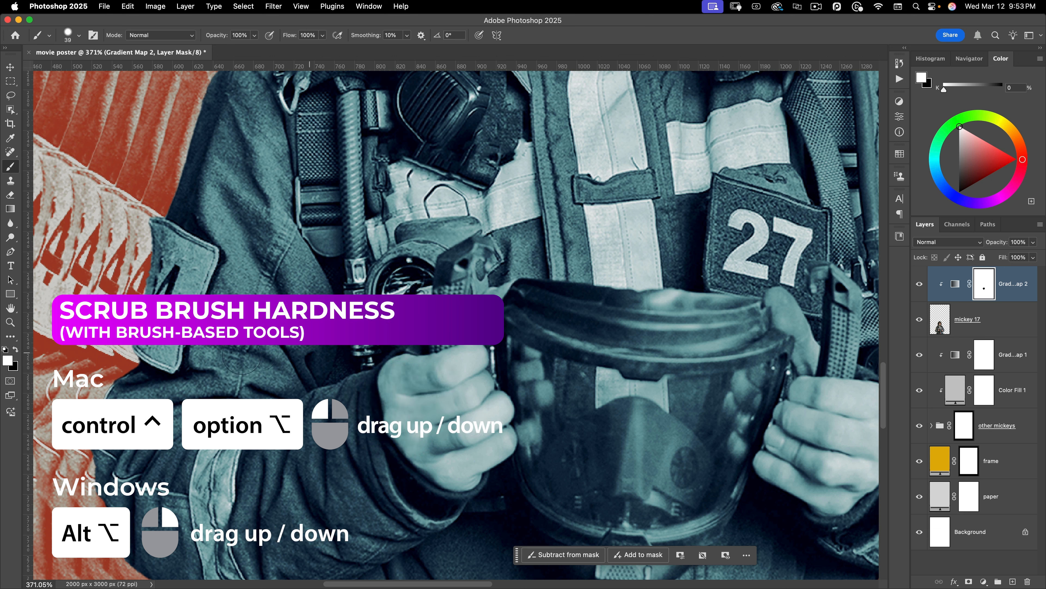
pyautogui.press('x')
pyautogui.moveTo(400, 374)
pyautogui.mouseDown()
pyautogui.moveTo(399, 401)
pyautogui.moveTo(414, 376)
pyautogui.moveTo(405, 373)
pyautogui.moveTo(454, 373)
pyautogui.moveTo(439, 376)
pyautogui.moveTo(474, 361)
pyautogui.moveTo(463, 387)
pyautogui.moveTo(472, 377)
pyautogui.moveTo(479, 417)
pyautogui.moveTo(491, 408)
pyautogui.moveTo(479, 424)
pyautogui.moveTo(494, 410)
pyautogui.moveTo(492, 446)
pyautogui.moveTo(477, 452)
pyautogui.moveTo(498, 439)
pyautogui.moveTo(449, 476)
pyautogui.moveTo(472, 471)
pyautogui.moveTo(430, 446)
pyautogui.moveTo(414, 413)
pyautogui.moveTo(404, 419)
pyautogui.moveTo(458, 471)
pyautogui.moveTo(455, 400)
pyautogui.mouseUp()
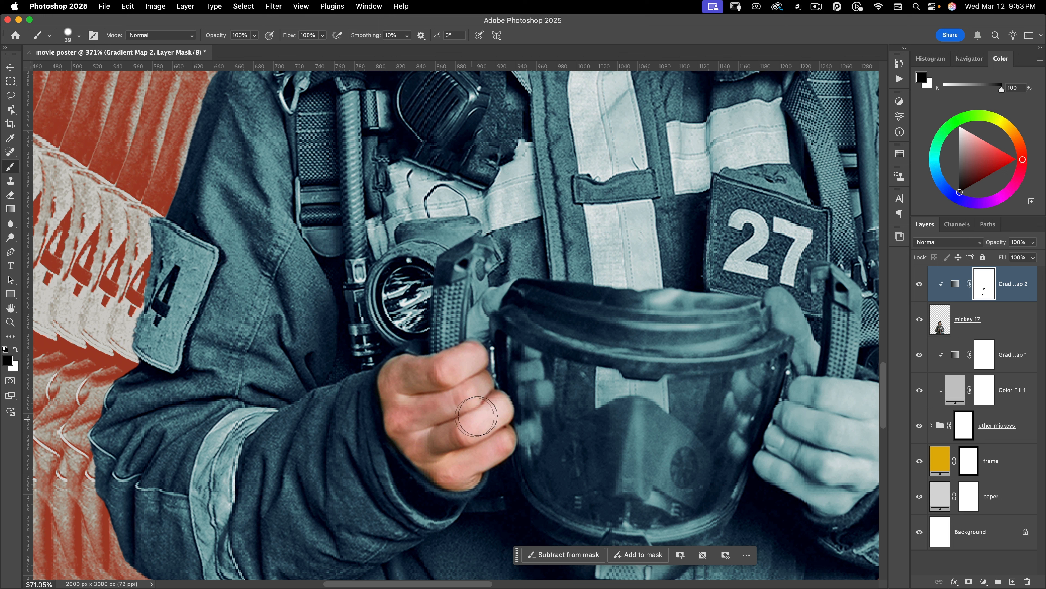
# Paint black on the mask over the fingertips seen through the visor beside the uncovered hand
pyautogui.moveTo(524, 373); pyautogui.dragTo(524, 373)
pyautogui.moveTo(529, 317); pyautogui.dragTo(536, 247)
pyautogui.moveTo(531, 488)
pyautogui.mouseDown()
pyautogui.moveTo(539, 285)
pyautogui.moveTo(522, 398)
pyautogui.mouseUp()
pyautogui.click(529, 431)
pyautogui.click(536, 394)
pyautogui.click(541, 392)
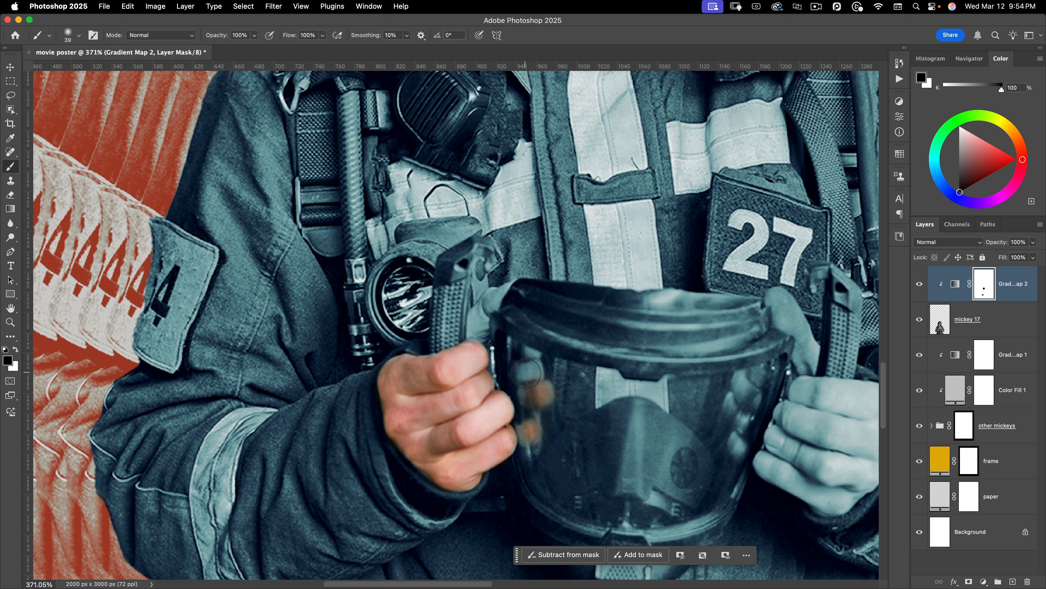
pyautogui.click(526, 371)
pyautogui.click(525, 358)
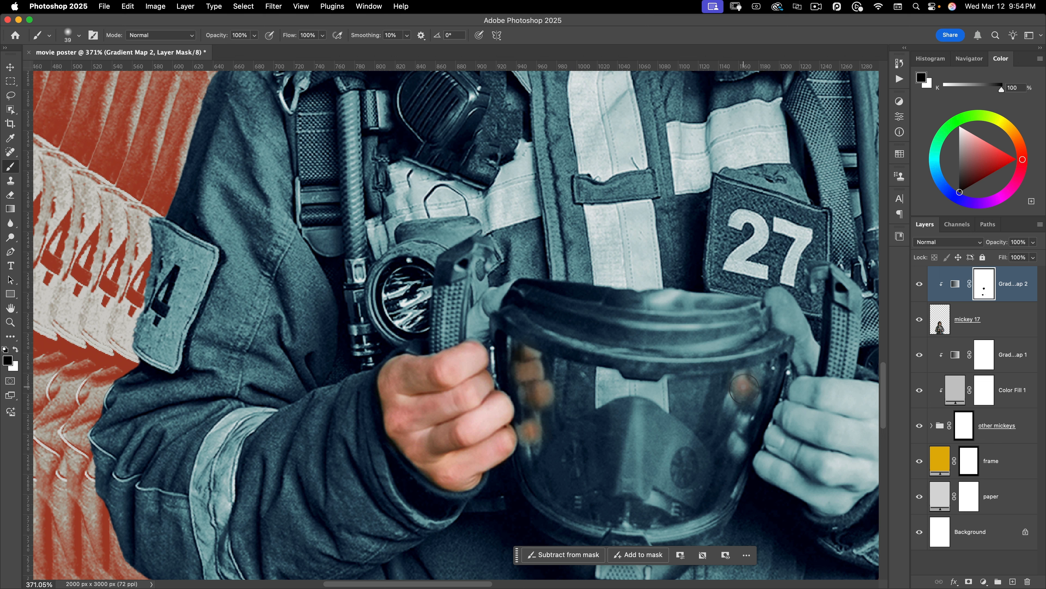
# Paint black on the mask over the other hand's fingertips visible through the opposite side of the visor
pyautogui.click(744, 390)
pyautogui.click(759, 372)
pyautogui.click(758, 372)
pyautogui.click(737, 402)
pyautogui.click(740, 413)
pyautogui.click(738, 447)
# Paint black on the mask over the hand below the 27 patch, using a 15 px brush for its raised thumb
pyautogui.moveTo(747, 406)
pyautogui.mouseDown()
pyautogui.moveTo(454, 328)
pyautogui.moveTo(554, 317)
pyautogui.moveTo(593, 326)
pyautogui.mouseUp()
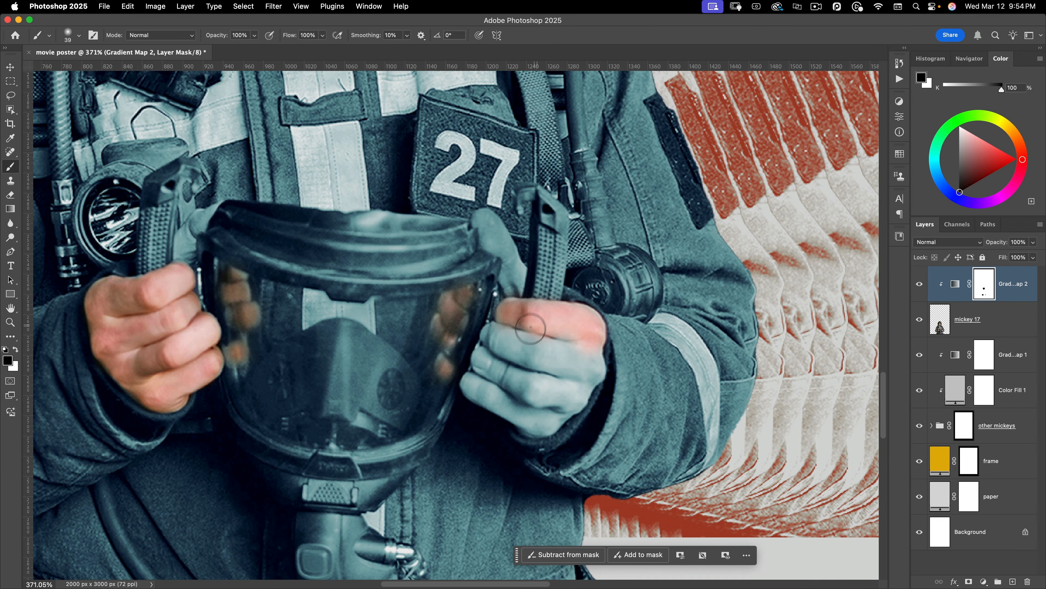
pyautogui.moveTo(542, 351)
pyautogui.mouseDown()
pyautogui.moveTo(542, 409)
pyautogui.moveTo(548, 386)
pyautogui.moveTo(571, 374)
pyautogui.moveTo(579, 341)
pyautogui.moveTo(589, 374)
pyautogui.moveTo(541, 421)
pyautogui.moveTo(476, 386)
pyautogui.moveTo(493, 364)
pyautogui.moveTo(492, 342)
pyautogui.moveTo(497, 353)
pyautogui.moveTo(501, 343)
pyautogui.moveTo(551, 363)
pyautogui.moveTo(531, 391)
pyautogui.moveTo(545, 355)
pyautogui.moveTo(553, 381)
pyautogui.moveTo(536, 319)
pyautogui.mouseUp()
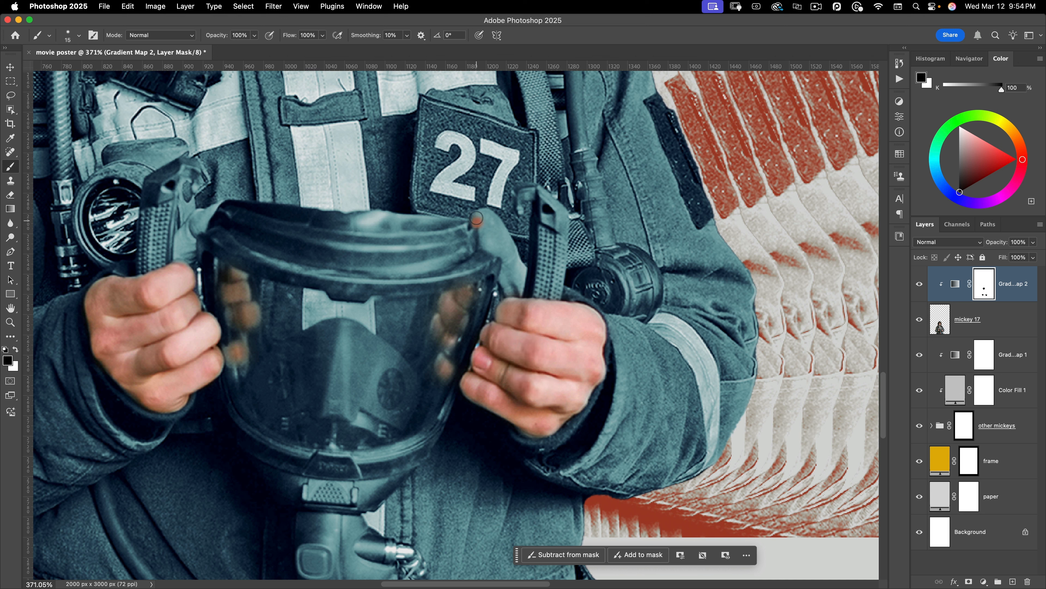
pyautogui.moveTo(488, 221)
pyautogui.mouseDown()
pyautogui.moveTo(507, 247)
pyautogui.moveTo(496, 228)
pyautogui.moveTo(490, 244)
pyautogui.moveTo(488, 224)
pyautogui.moveTo(482, 245)
pyautogui.moveTo(508, 266)
pyautogui.moveTo(500, 239)
pyautogui.moveTo(516, 268)
pyautogui.moveTo(509, 245)
pyautogui.moveTo(520, 270)
pyautogui.mouseUp()
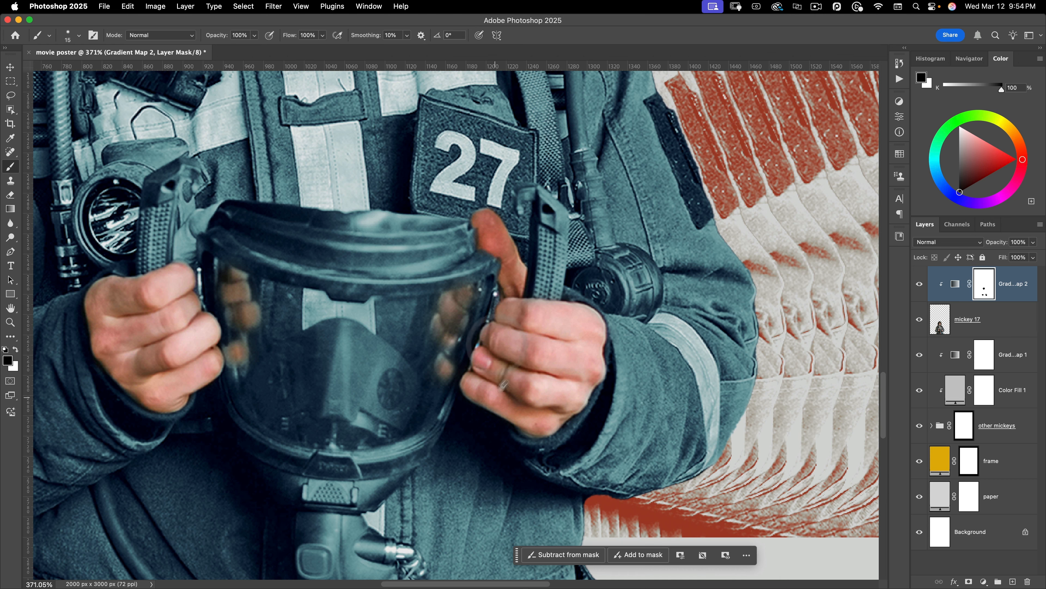
# Paint black on the mask over the whole number 4 sleeve patch to bring back its original yellow
pyautogui.moveTo(539, 354); pyautogui.dragTo(492, 373)
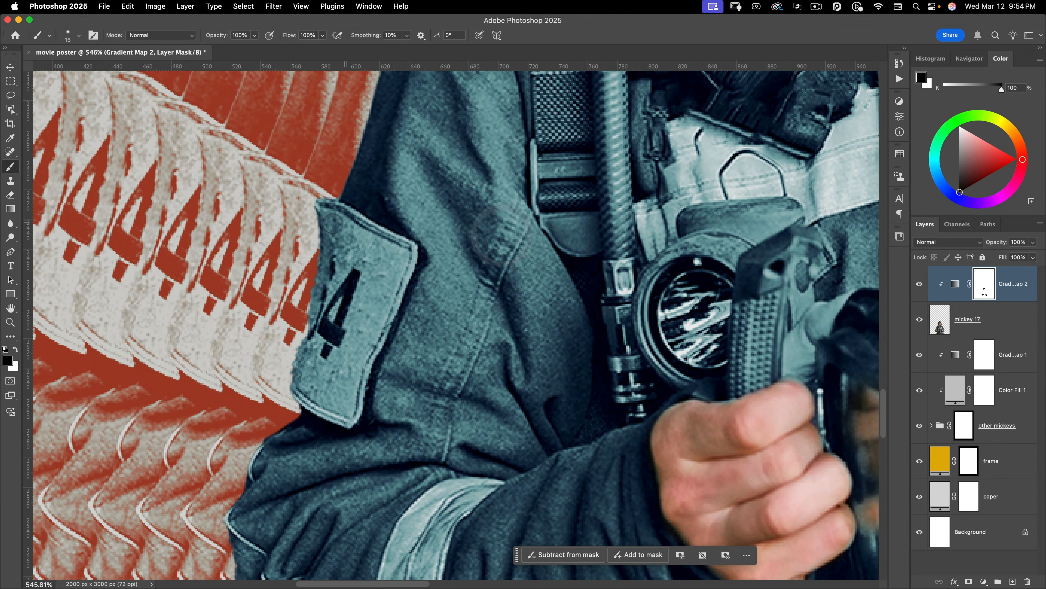
pyautogui.moveTo(333, 223)
pyautogui.mouseDown()
pyautogui.moveTo(408, 260)
pyautogui.moveTo(364, 360)
pyautogui.moveTo(354, 420)
pyautogui.moveTo(302, 368)
pyautogui.mouseUp()
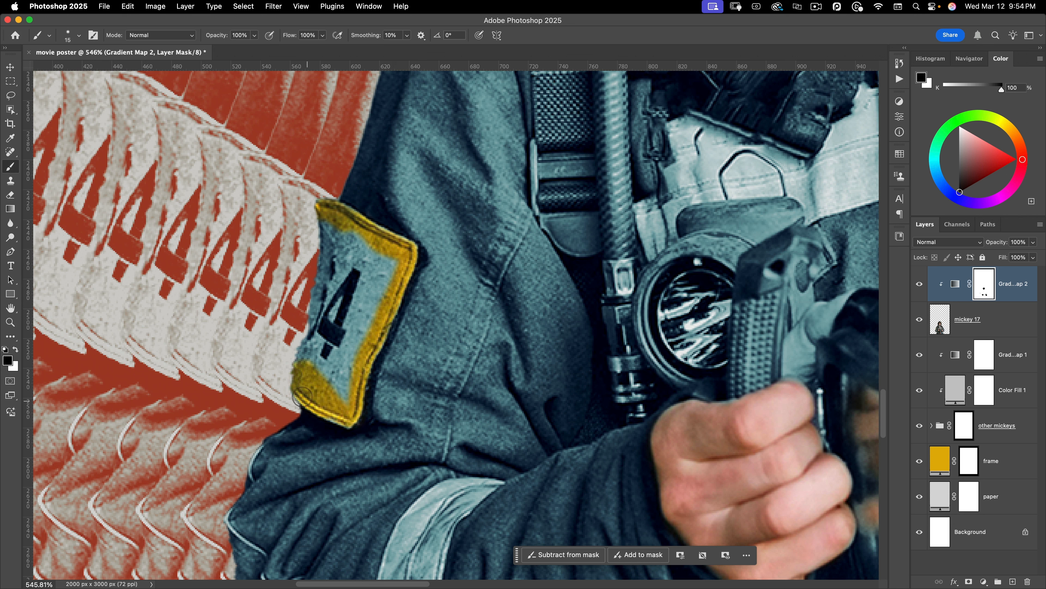
pyautogui.moveTo(310, 367)
pyautogui.mouseDown()
pyautogui.moveTo(348, 381)
pyautogui.moveTo(350, 372)
pyautogui.moveTo(351, 404)
pyautogui.moveTo(333, 356)
pyautogui.moveTo(309, 333)
pyautogui.moveTo(321, 362)
pyautogui.moveTo(314, 344)
pyautogui.moveTo(356, 315)
pyautogui.moveTo(347, 350)
pyautogui.moveTo(392, 270)
pyautogui.moveTo(390, 255)
pyautogui.moveTo(323, 224)
pyautogui.moveTo(385, 274)
pyautogui.moveTo(312, 247)
pyautogui.moveTo(370, 288)
pyautogui.mouseUp()
pyautogui.moveTo(312, 272)
pyautogui.mouseDown()
pyautogui.moveTo(346, 297)
pyautogui.moveTo(313, 309)
pyautogui.moveTo(335, 333)
pyautogui.mouseUp()
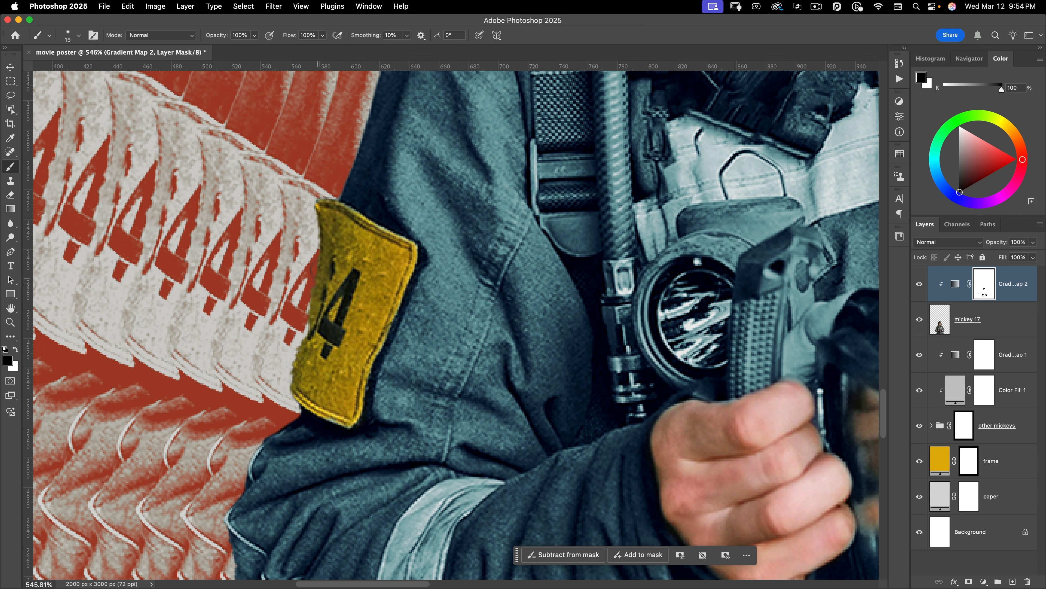
pyautogui.moveTo(326, 219)
pyautogui.mouseDown()
pyautogui.moveTo(357, 224)
pyautogui.moveTo(340, 210)
pyautogui.moveTo(408, 251)
pyautogui.moveTo(360, 317)
pyautogui.mouseUp()
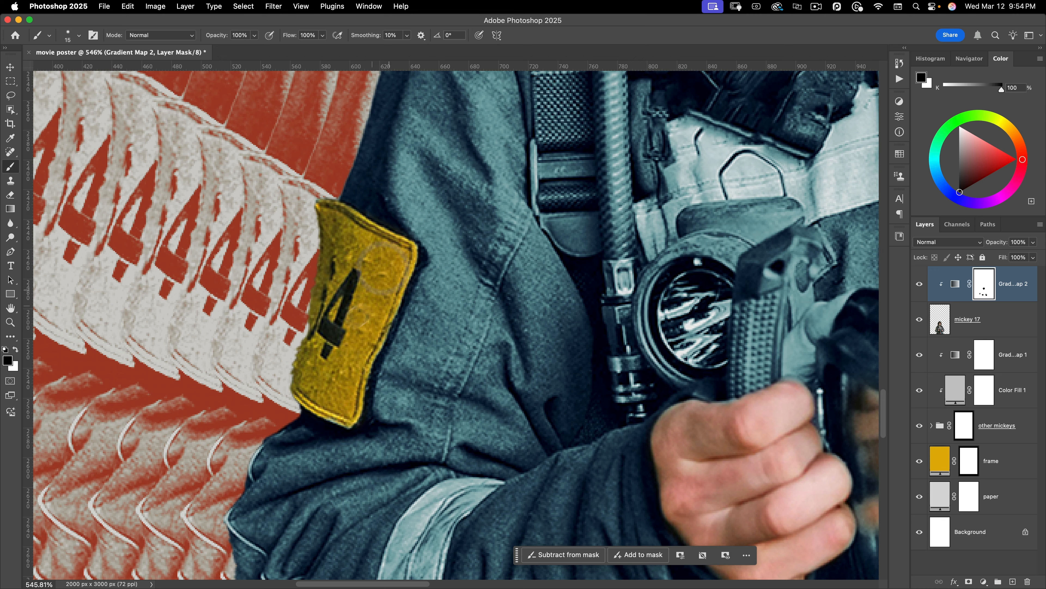
pyautogui.moveTo(401, 281); pyautogui.dragTo(326, 353)
pyautogui.moveTo(552, 320)
pyautogui.mouseDown()
pyautogui.moveTo(515, 388)
pyautogui.moveTo(496, 370)
pyautogui.moveTo(546, 355)
pyautogui.moveTo(534, 360)
pyautogui.moveTo(531, 344)
pyautogui.mouseUp()
pyautogui.press('v')
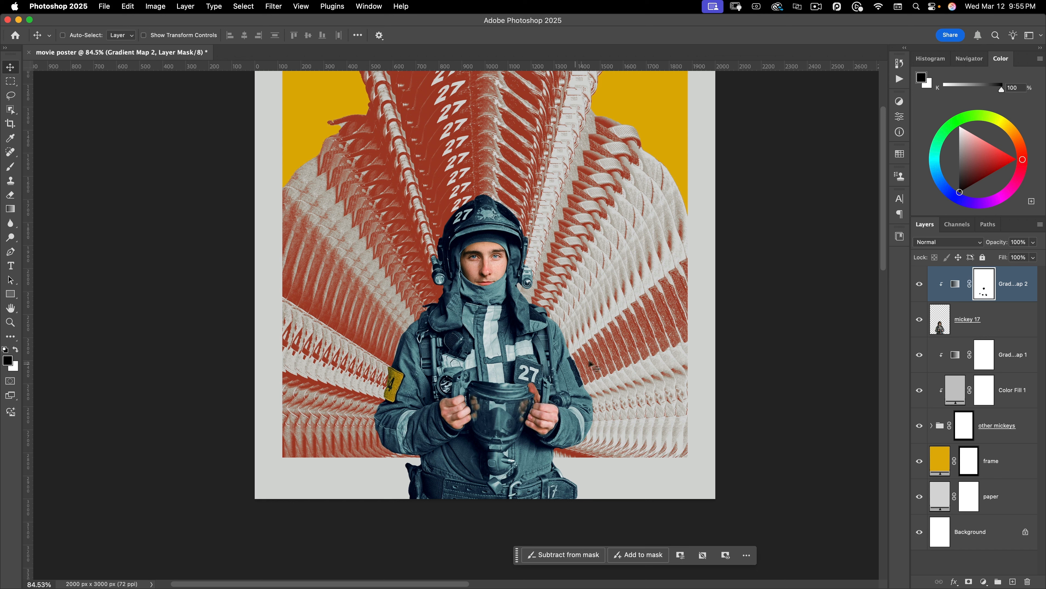
# Add a clipped layer named "skin tones" directly above the mickey 17 layer and set its blend mode to Color
pyautogui.click(988, 310)
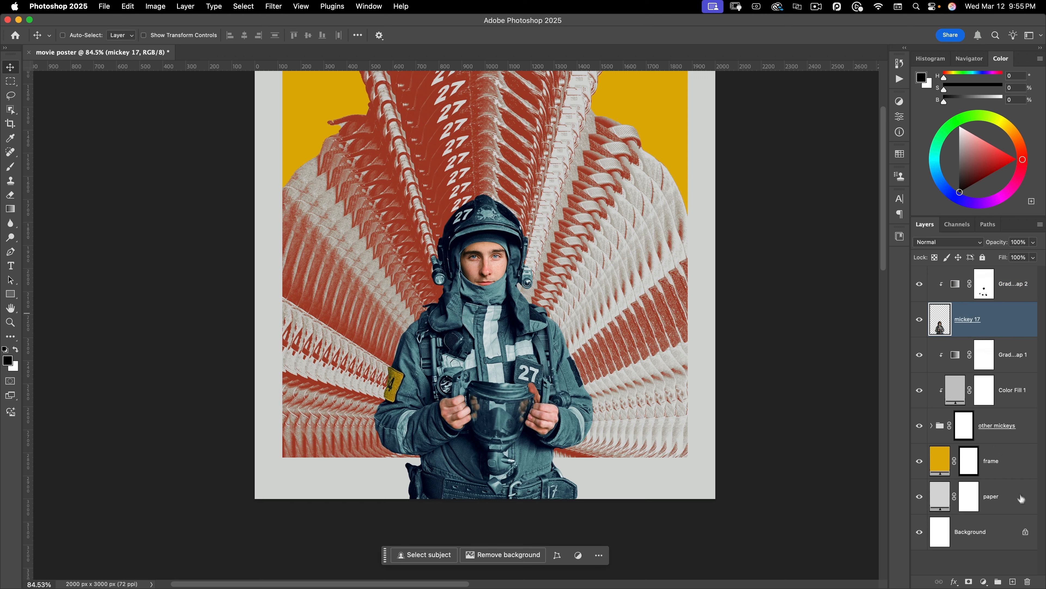
pyautogui.click(1012, 582)
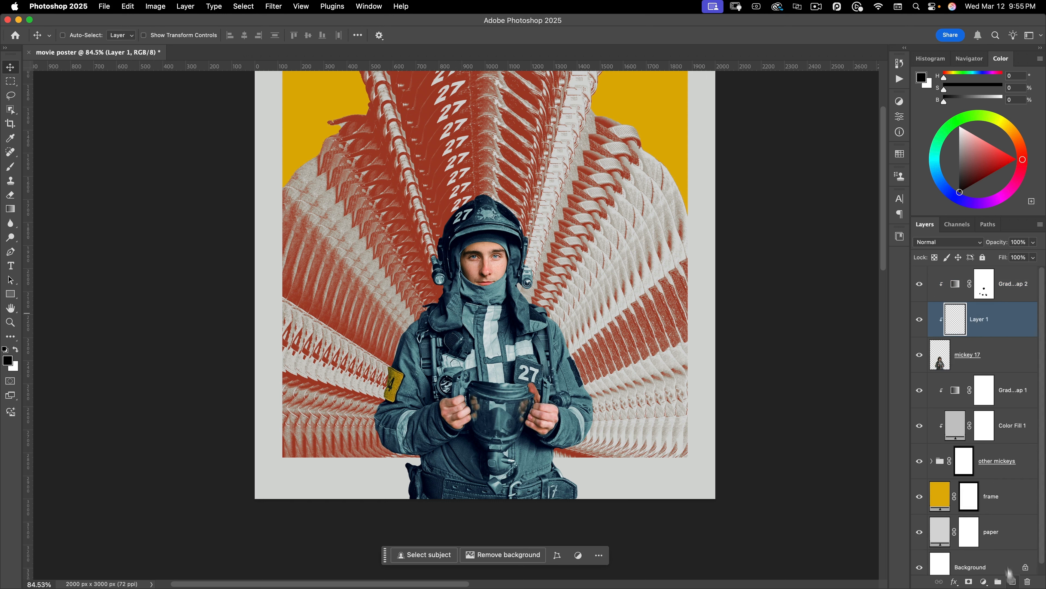
pyautogui.doubleClick(978, 320)
pyautogui.write('skin tones')
pyautogui.press('Return')
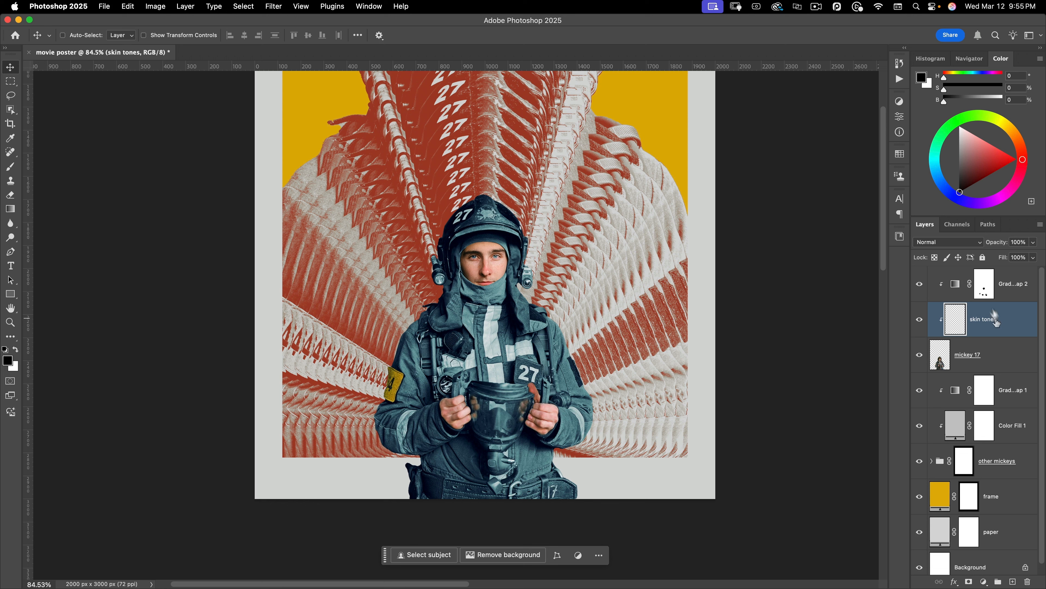
pyautogui.click(936, 243)
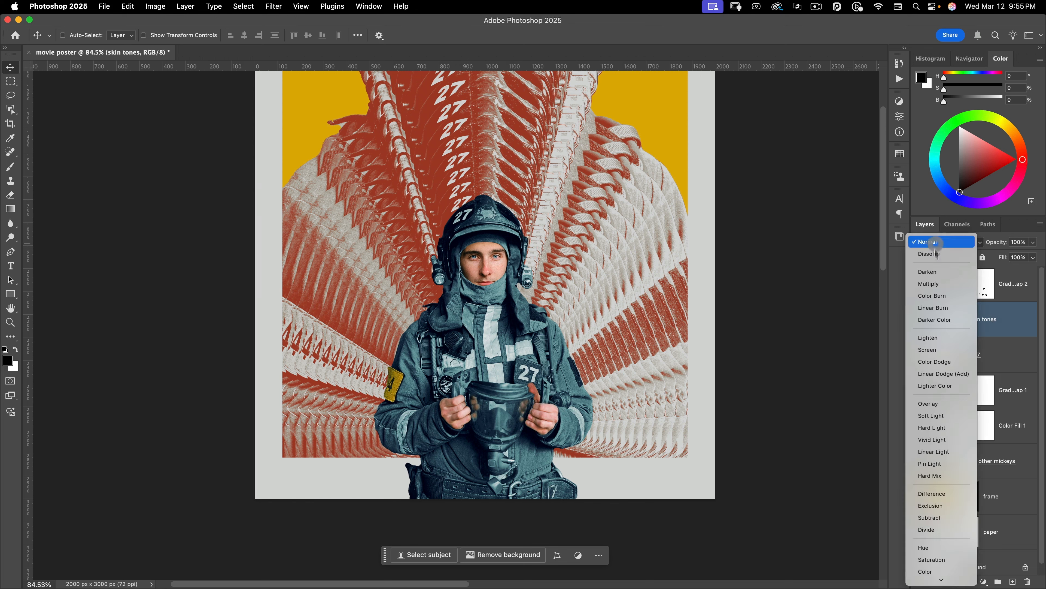
pyautogui.click(932, 572)
# Set the foreground colour to #e0ac91
pyautogui.click(8, 360)
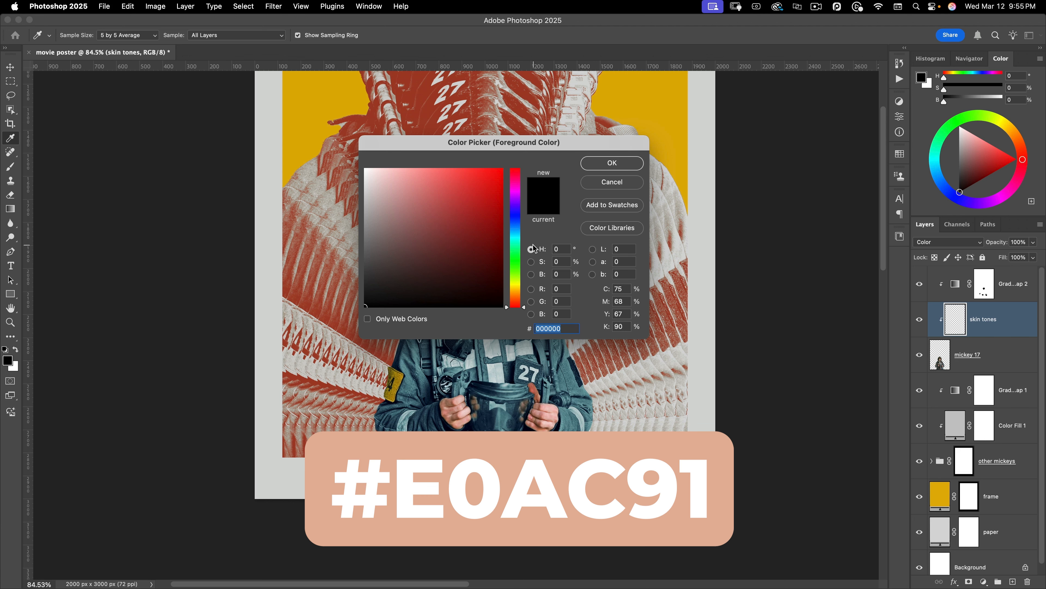
pyautogui.write('e0')
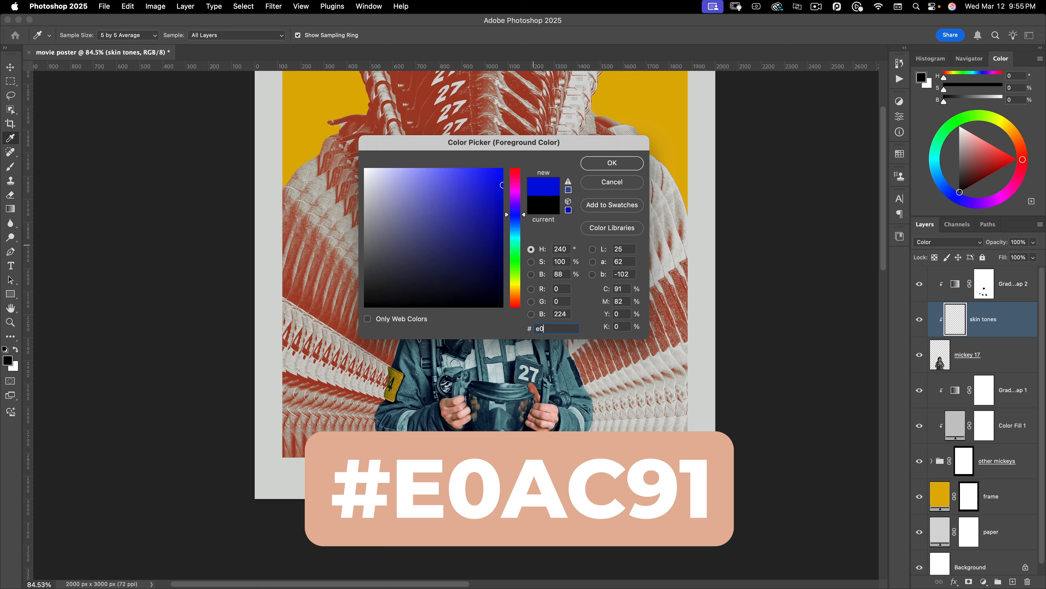
pyautogui.write('ac91')
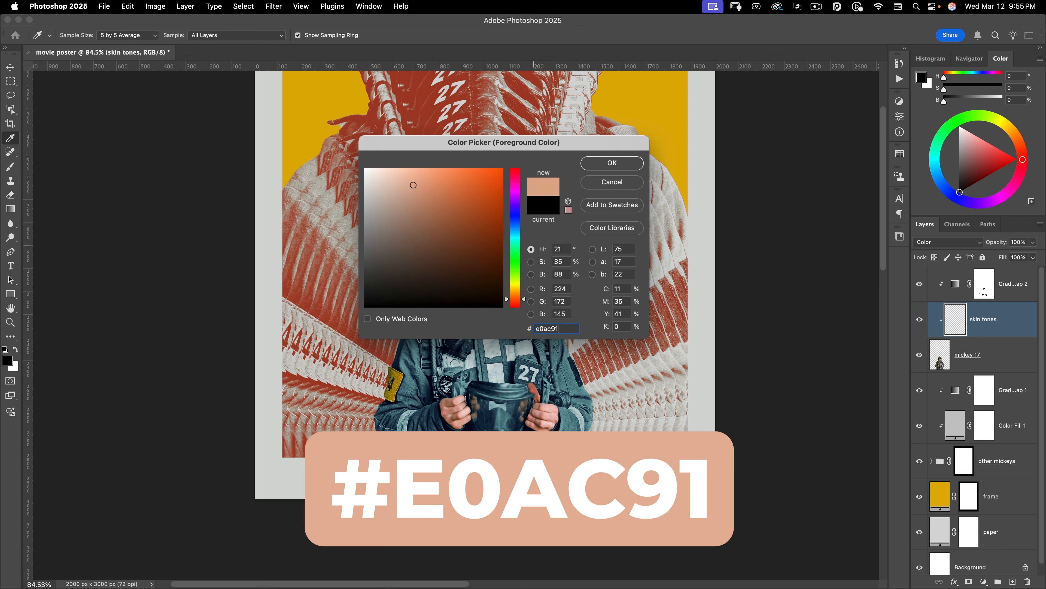
pyautogui.click(612, 164)
pyautogui.press('v')
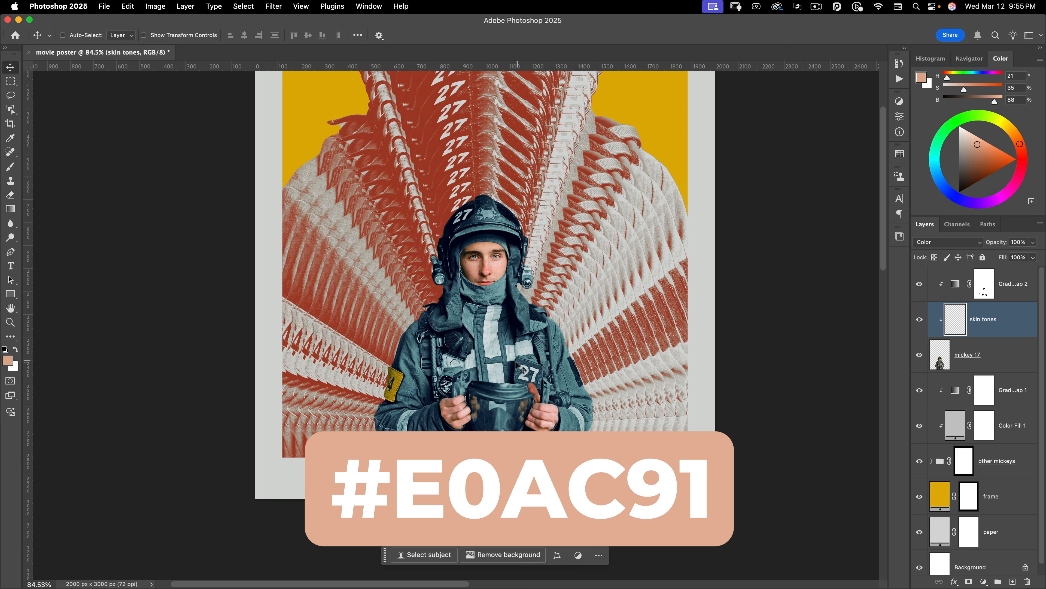
# Load the upper Gradient Map's layer mask as an inverted selection so the masked-out skin areas are selected
pyautogui.moveTo(482, 247); pyautogui.dragTo(528, 202)
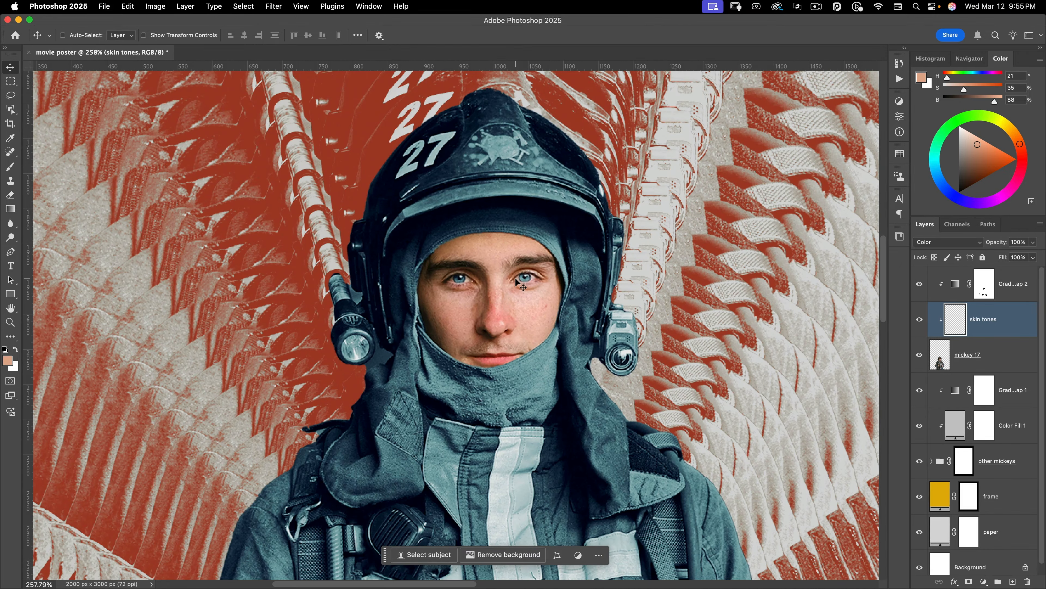
pyautogui.moveTo(466, 304); pyautogui.dragTo(471, 308)
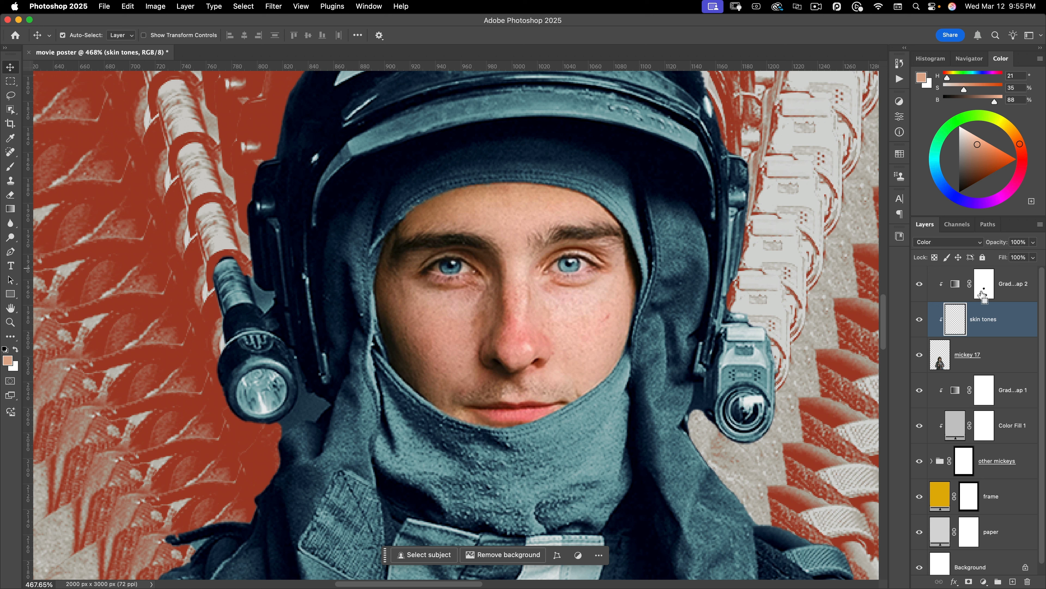
pyautogui.keyDown('super'); pyautogui.click(984, 289); pyautogui.keyUp('super')
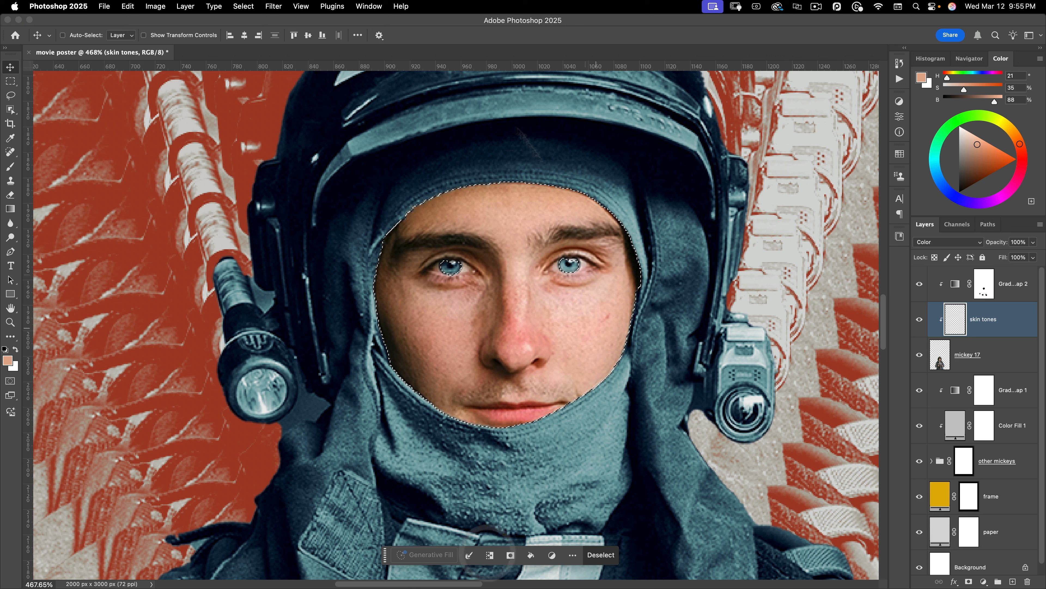
# Paint the skin colour over the selected face on the skin tones layer with a 58 px brush, leaving the irises untouched
pyautogui.press('b')
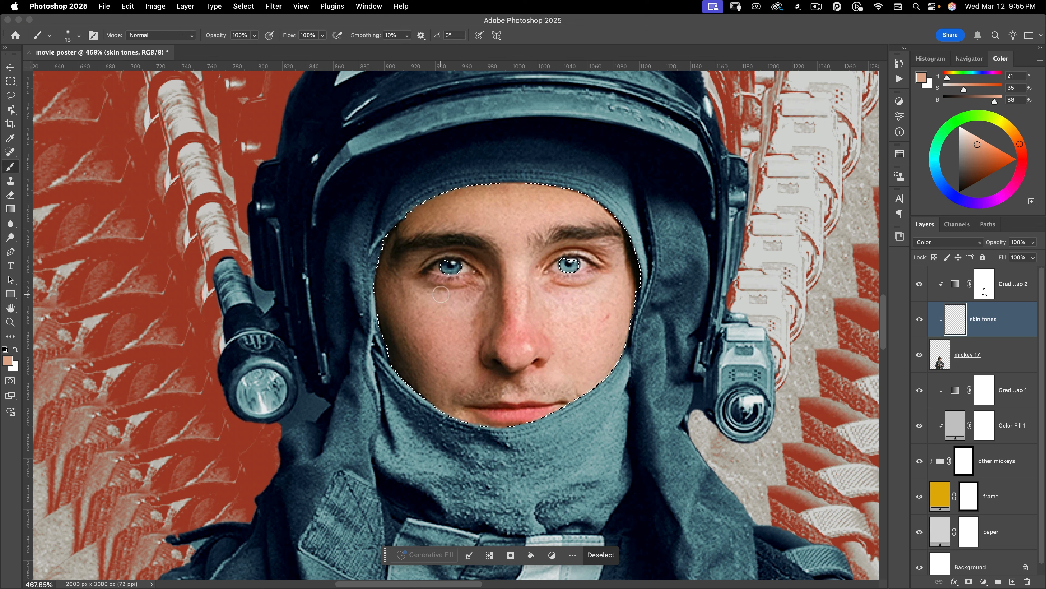
pyautogui.moveTo(432, 297); pyautogui.dragTo(451, 296)
pyautogui.moveTo(360, 227)
pyautogui.mouseDown()
pyautogui.moveTo(368, 249)
pyautogui.moveTo(469, 182)
pyautogui.moveTo(464, 201)
pyautogui.moveTo(513, 231)
pyautogui.moveTo(539, 199)
pyautogui.moveTo(576, 194)
pyautogui.moveTo(538, 206)
pyautogui.moveTo(497, 361)
pyautogui.moveTo(547, 339)
pyautogui.moveTo(494, 343)
pyautogui.moveTo(489, 320)
pyautogui.moveTo(443, 325)
pyautogui.moveTo(380, 293)
pyautogui.moveTo(433, 386)
pyautogui.moveTo(499, 404)
pyautogui.moveTo(604, 343)
pyautogui.moveTo(502, 375)
pyautogui.moveTo(506, 345)
pyautogui.moveTo(549, 316)
pyautogui.moveTo(594, 315)
pyautogui.moveTo(571, 311)
pyautogui.moveTo(622, 284)
pyautogui.moveTo(635, 248)
pyautogui.moveTo(626, 221)
pyautogui.moveTo(585, 204)
pyautogui.moveTo(427, 194)
pyautogui.moveTo(397, 209)
pyautogui.moveTo(374, 261)
pyautogui.mouseUp()
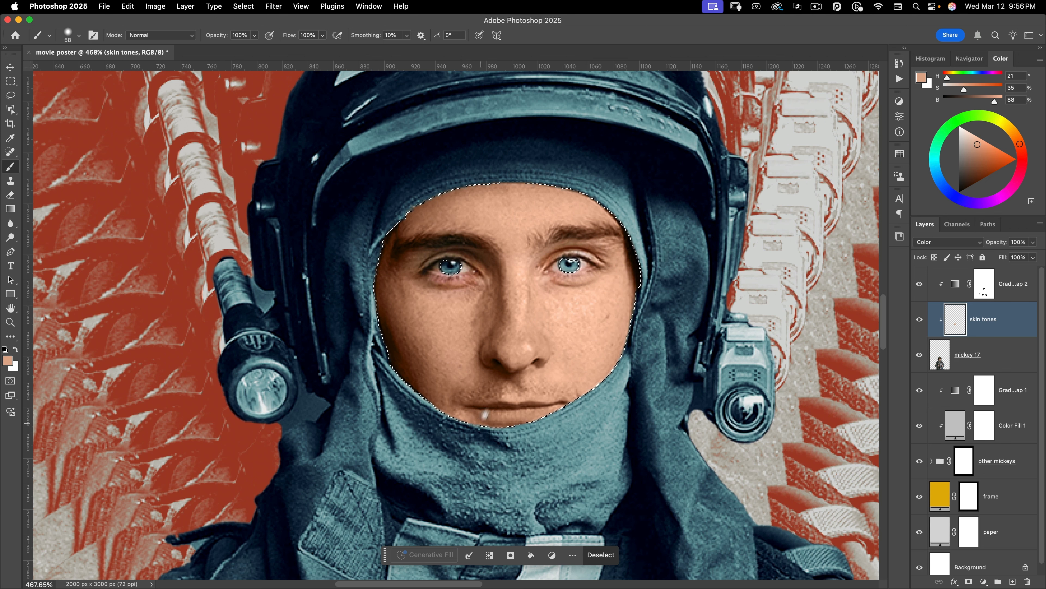
# Paint the skin colour over both hands, the thumb and the fingertips behind the visor, and deselect
pyautogui.moveTo(486, 412); pyautogui.dragTo(483, 152)
pyautogui.moveTo(439, 272)
pyautogui.mouseDown()
pyautogui.moveTo(464, 252)
pyautogui.moveTo(476, 288)
pyautogui.moveTo(472, 242)
pyautogui.moveTo(488, 277)
pyautogui.moveTo(500, 248)
pyautogui.mouseUp()
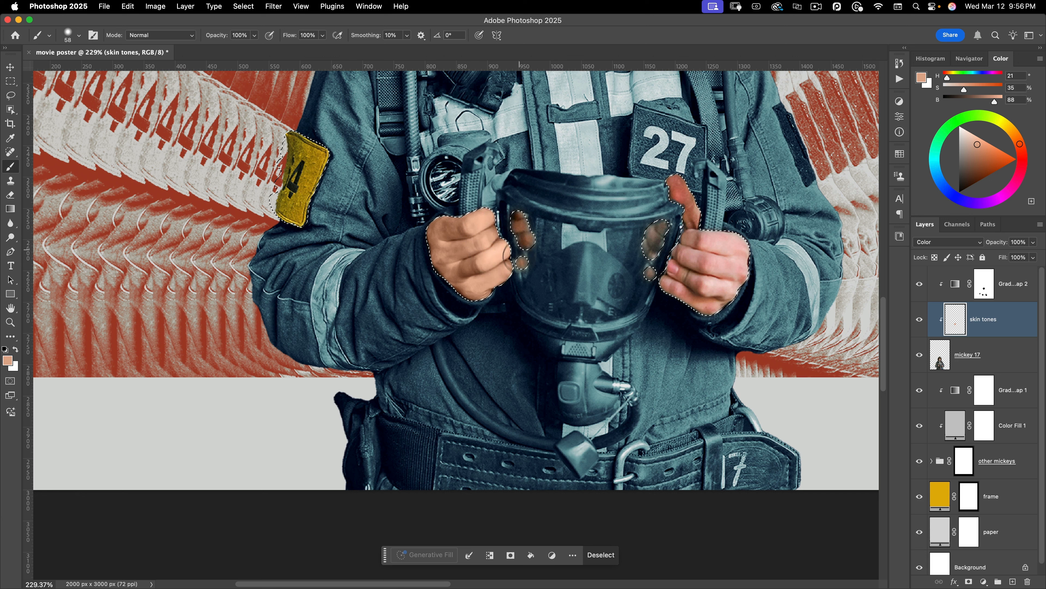
pyautogui.moveTo(672, 183)
pyautogui.mouseDown()
pyautogui.moveTo(719, 248)
pyautogui.moveTo(729, 294)
pyautogui.moveTo(675, 290)
pyautogui.moveTo(667, 206)
pyautogui.mouseUp()
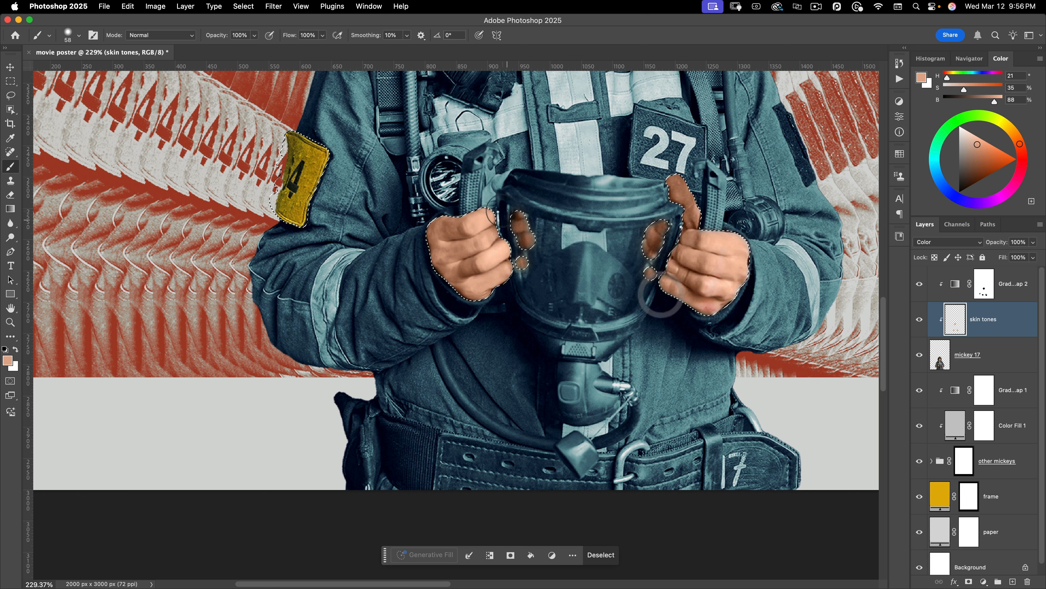
pyautogui.scroll(-6, 412, 325)
pyautogui.moveTo(448, 284); pyautogui.dragTo(422, 392)
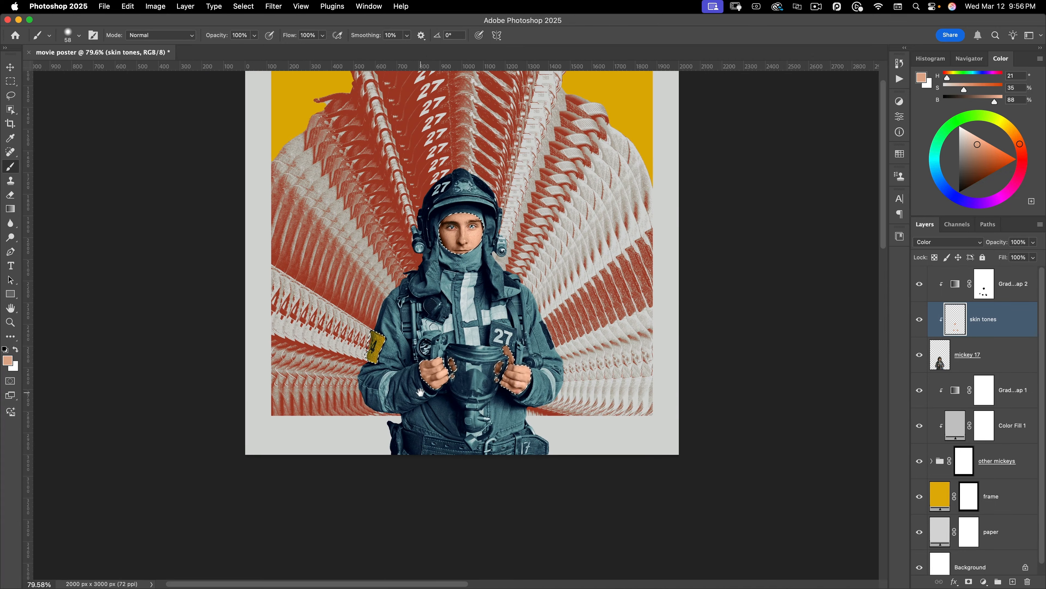
pyautogui.press('super+d')
pyautogui.press('v')
# Reduce the skin tones layer's opacity slightly
pyautogui.moveTo(531, 340)
pyautogui.mouseDown()
pyautogui.moveTo(518, 345)
pyautogui.moveTo(550, 382)
pyautogui.moveTo(528, 362)
pyautogui.mouseUp()
pyautogui.moveTo(545, 349); pyautogui.dragTo(568, 370)
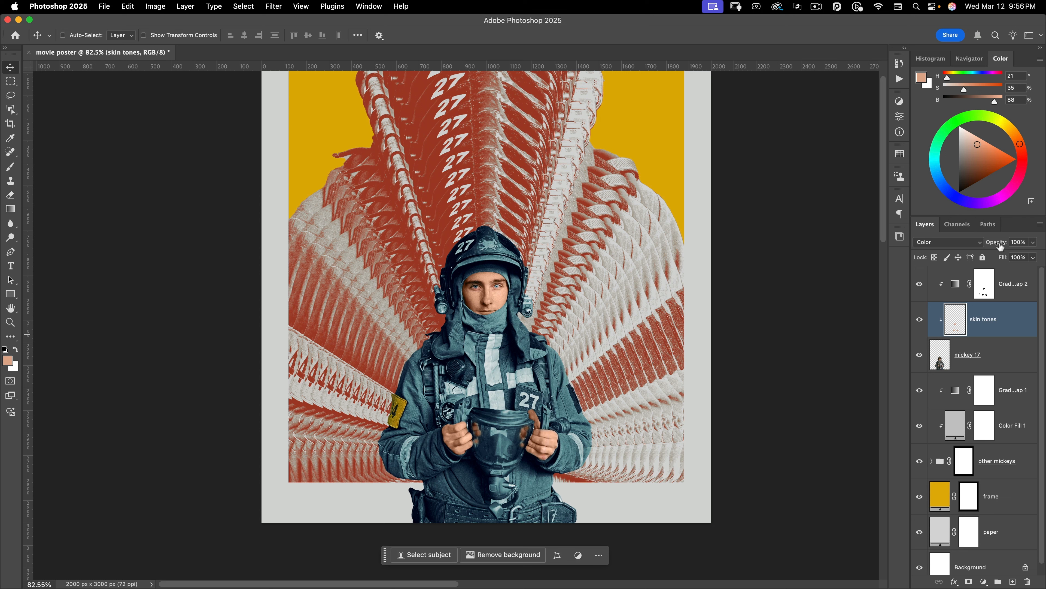
pyautogui.moveTo(1000, 244); pyautogui.dragTo(990, 243)
# Reduce the upper Gradient Map layer's opacity to 85%
pyautogui.click(960, 284)
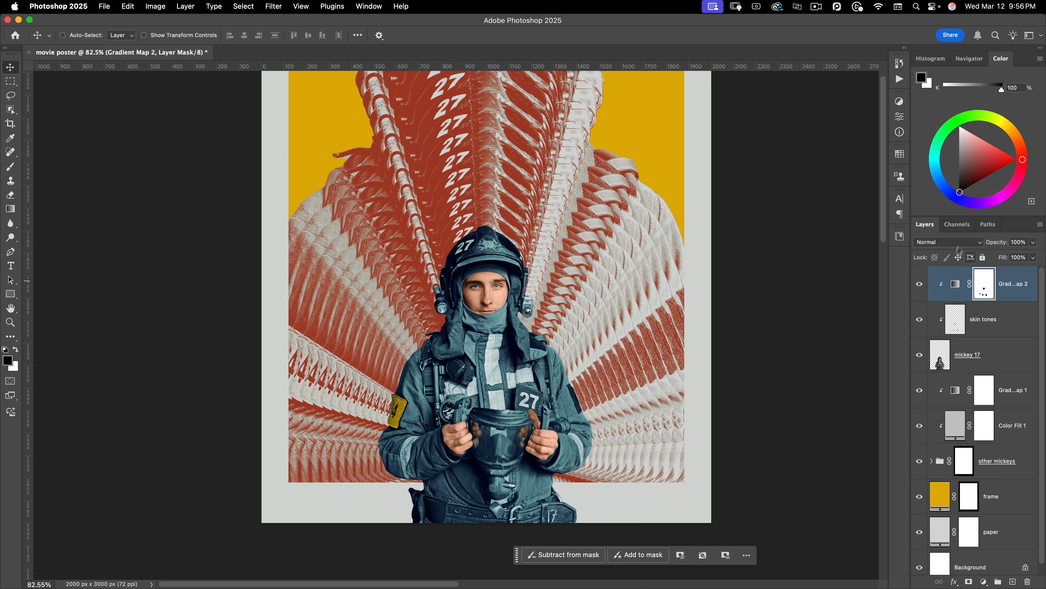
pyautogui.moveTo(1000, 244); pyautogui.dragTo(991, 244)
pyautogui.scroll(-3, 528, 346)
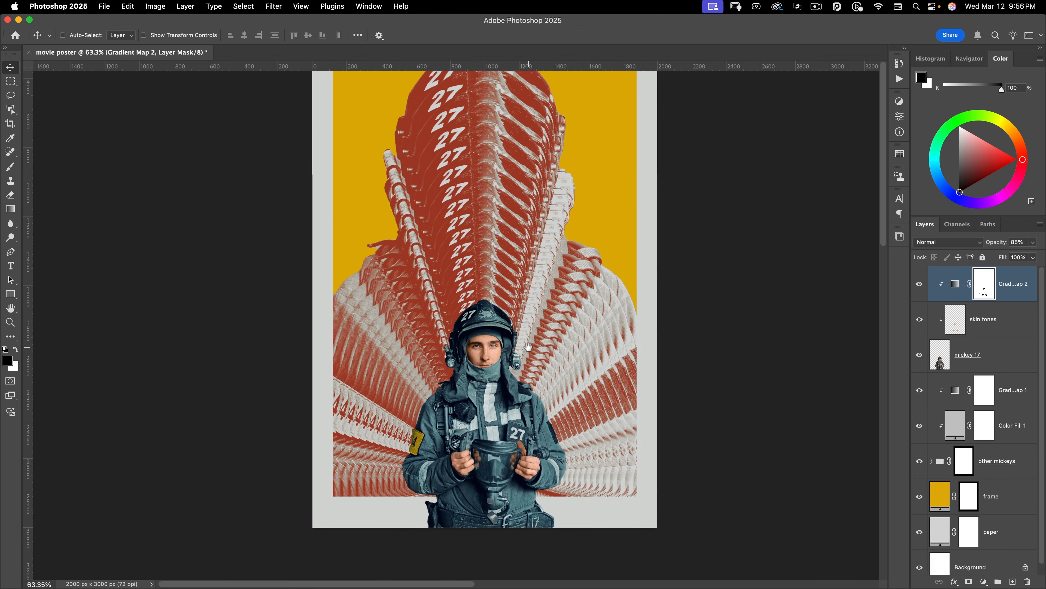
# Group the upper Gradient Map, skin tones and mickey 17 layers and name the group "mickey"
pyautogui.keyDown('shift'); pyautogui.click(1007, 360); pyautogui.keyUp('shift')
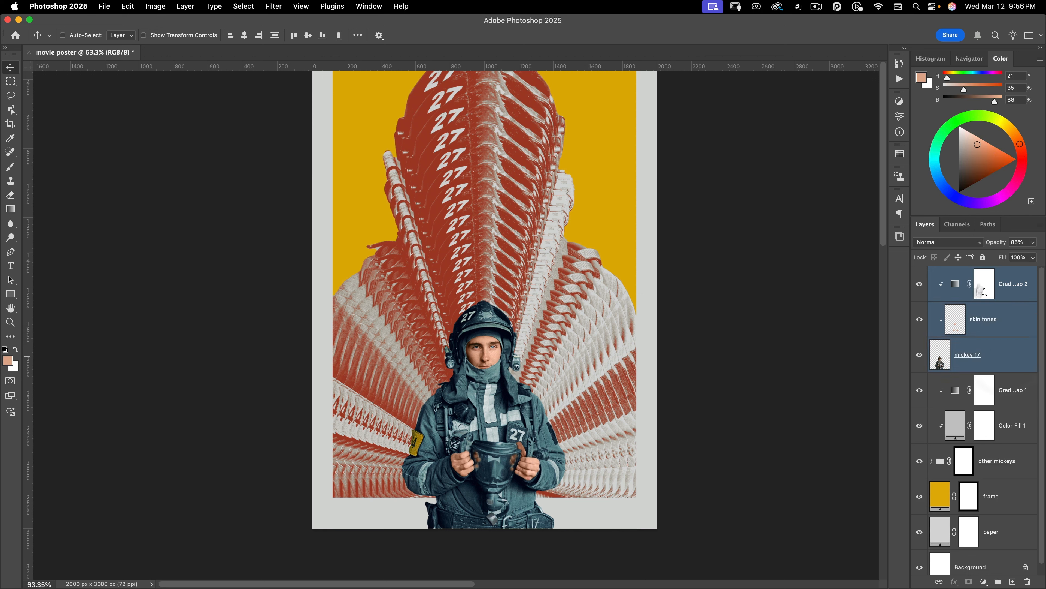
pyautogui.scroll(-1, 993, 460)
pyautogui.scroll(1, 992, 461)
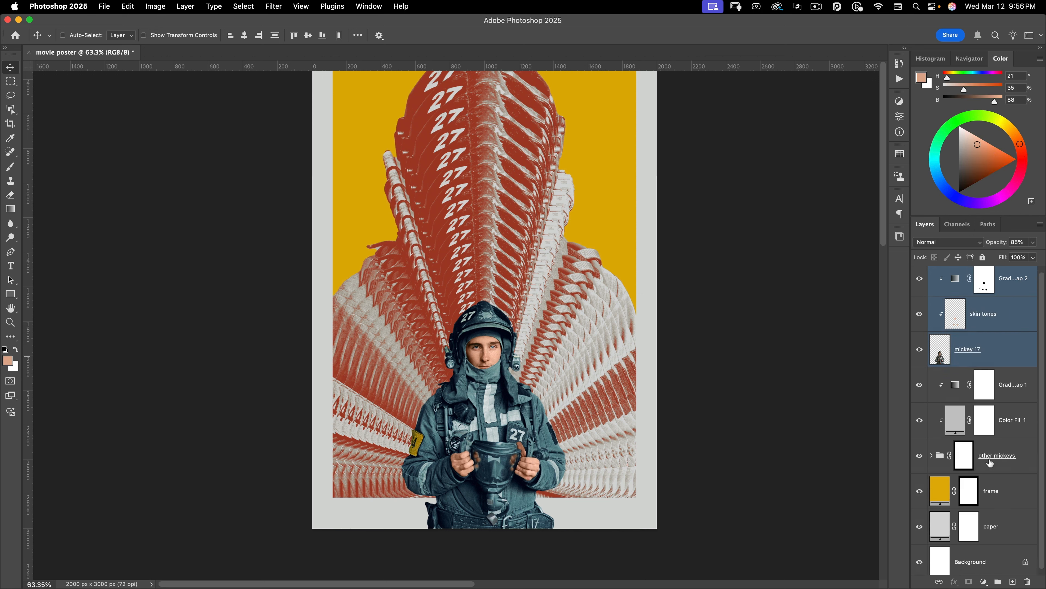
pyautogui.press('super+g')
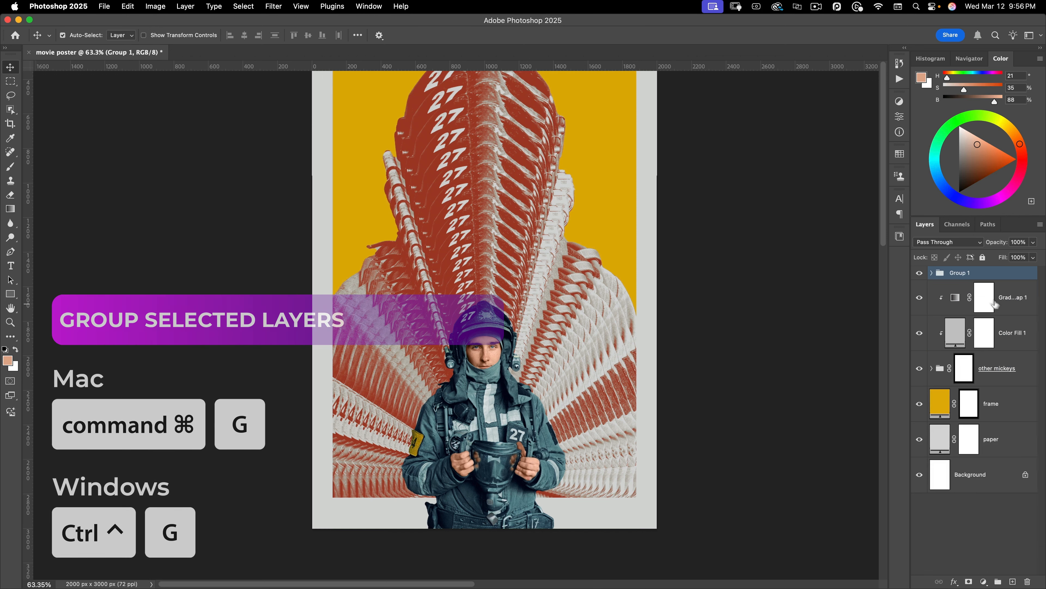
pyautogui.doubleClick(962, 272)
pyautogui.write('mickey')
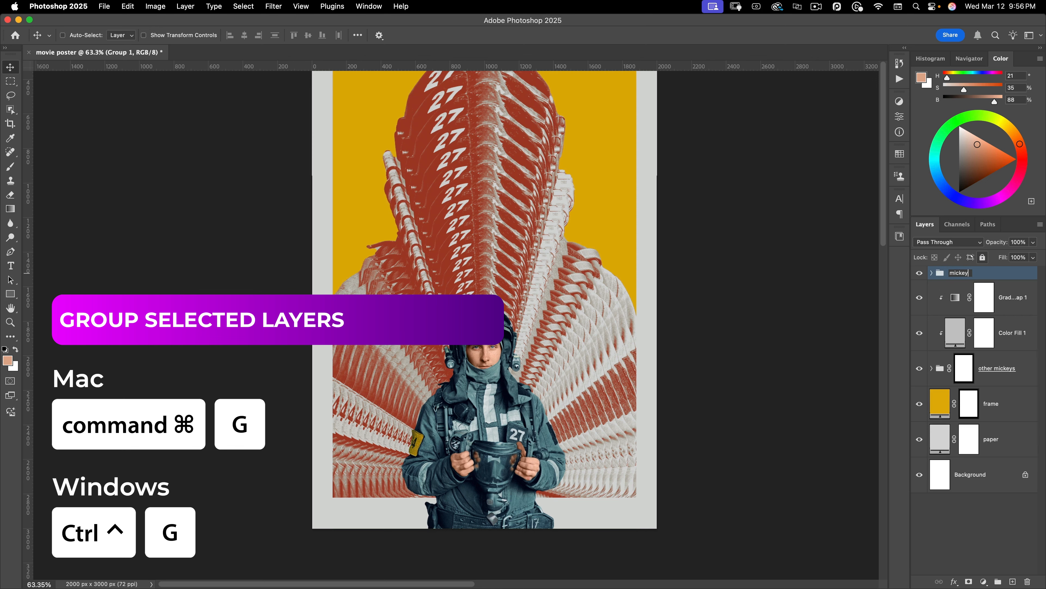
pyautogui.press('Return')
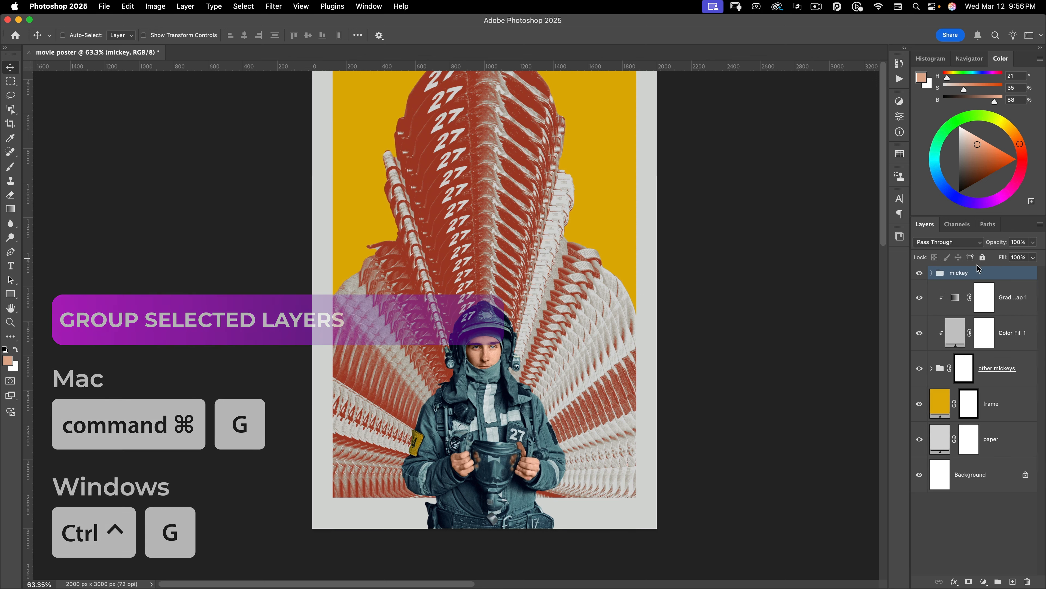
# With no layer selected, start a text line in the paper margin above the yellow frame and set its colour to #292929
pyautogui.moveTo(501, 285); pyautogui.dragTo(502, 323)
pyautogui.scroll(-3, 501, 323)
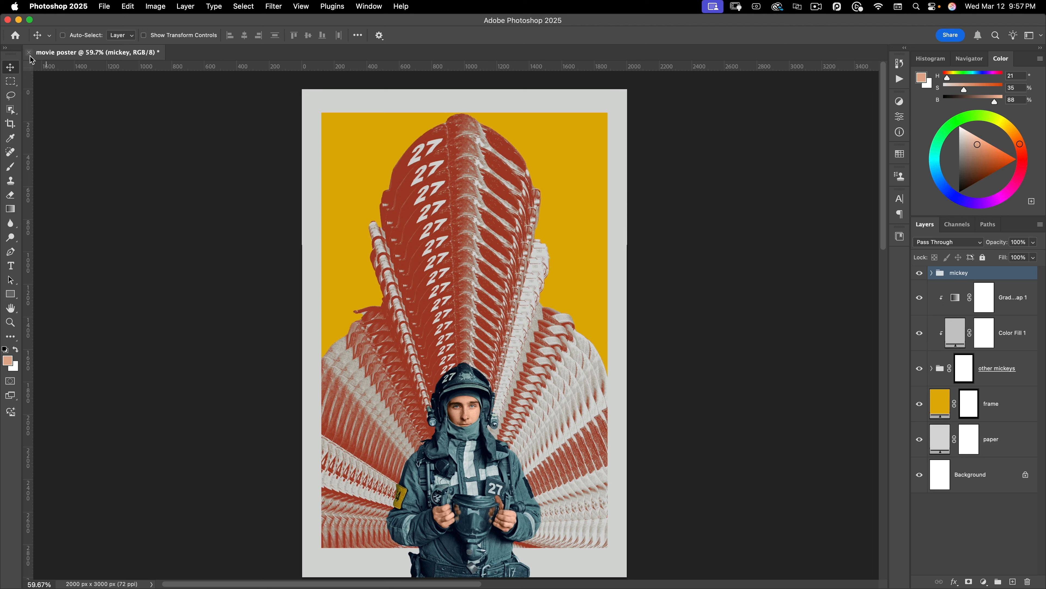
pyautogui.click(977, 537)
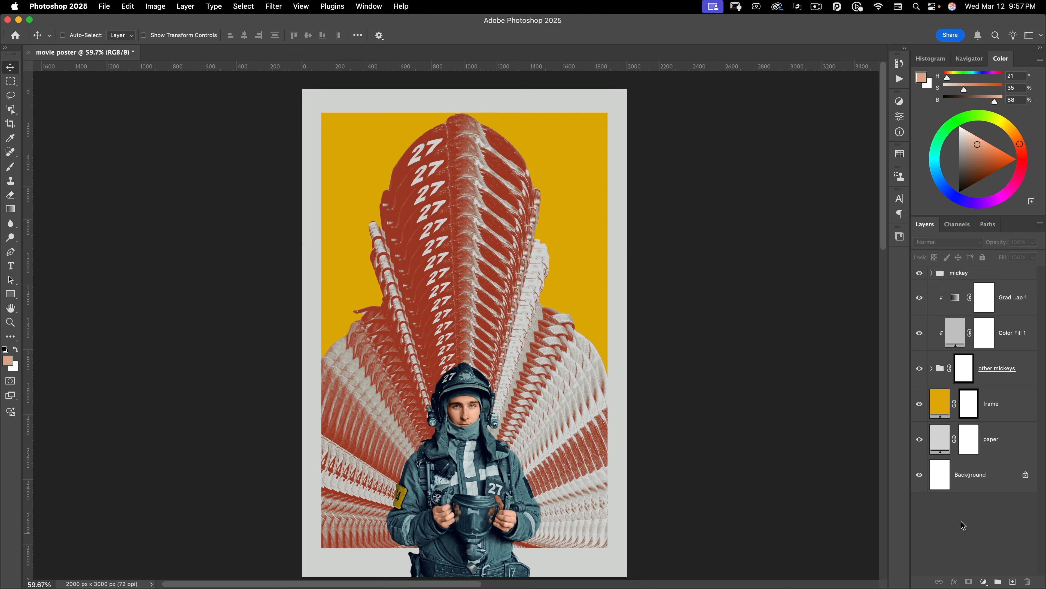
pyautogui.click(963, 525)
pyautogui.click(244, 7)
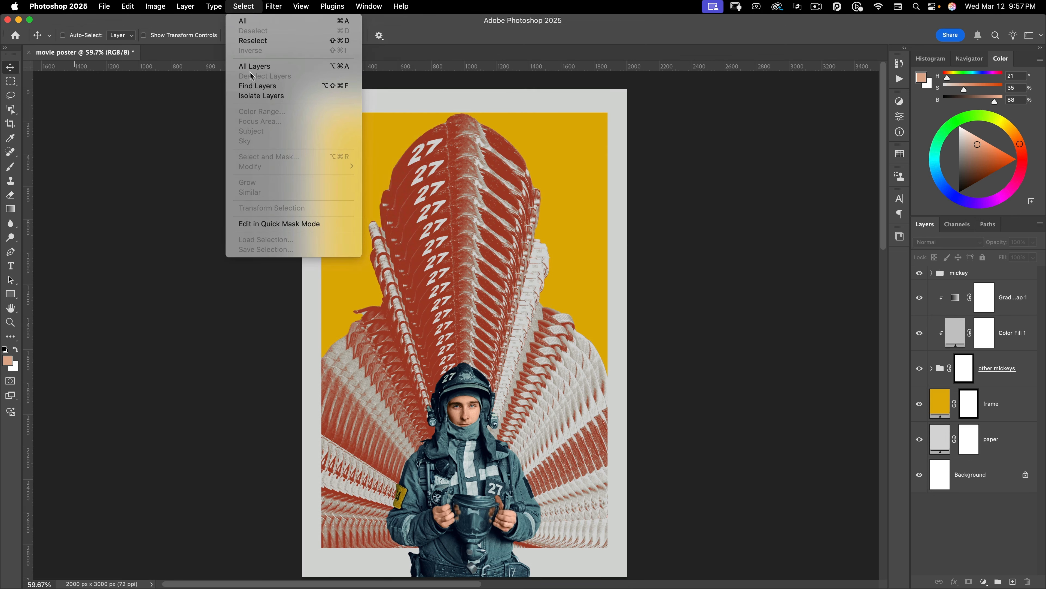
pyautogui.click(249, 6)
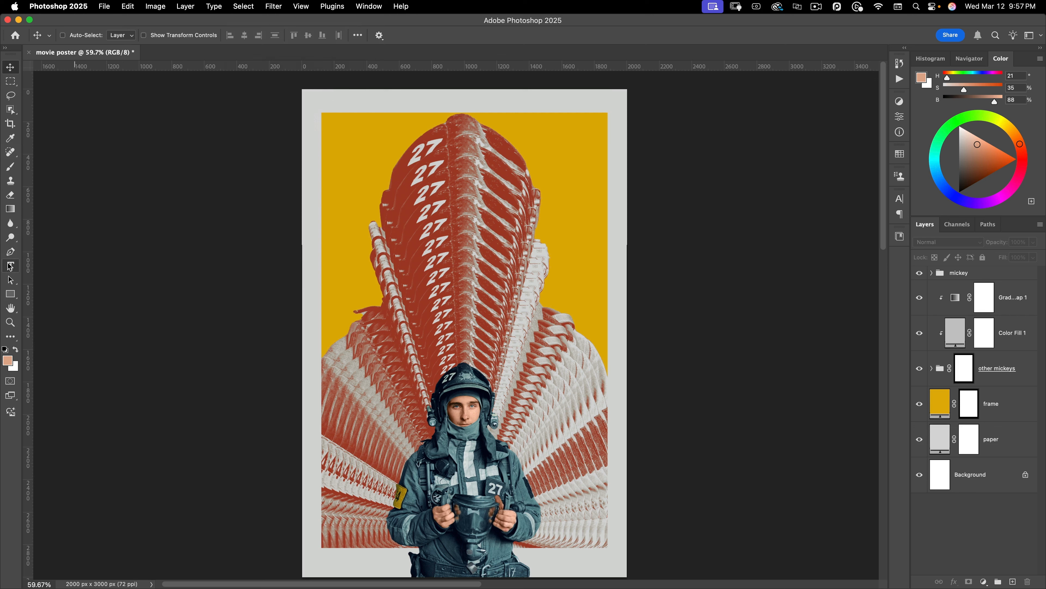
pyautogui.click(10, 266)
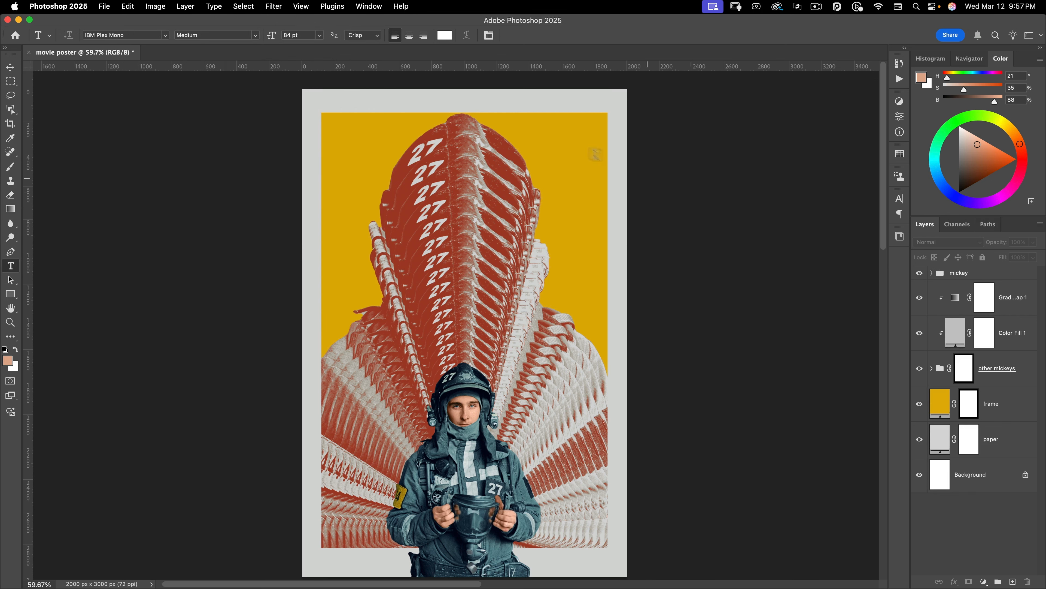
pyautogui.click(466, 104)
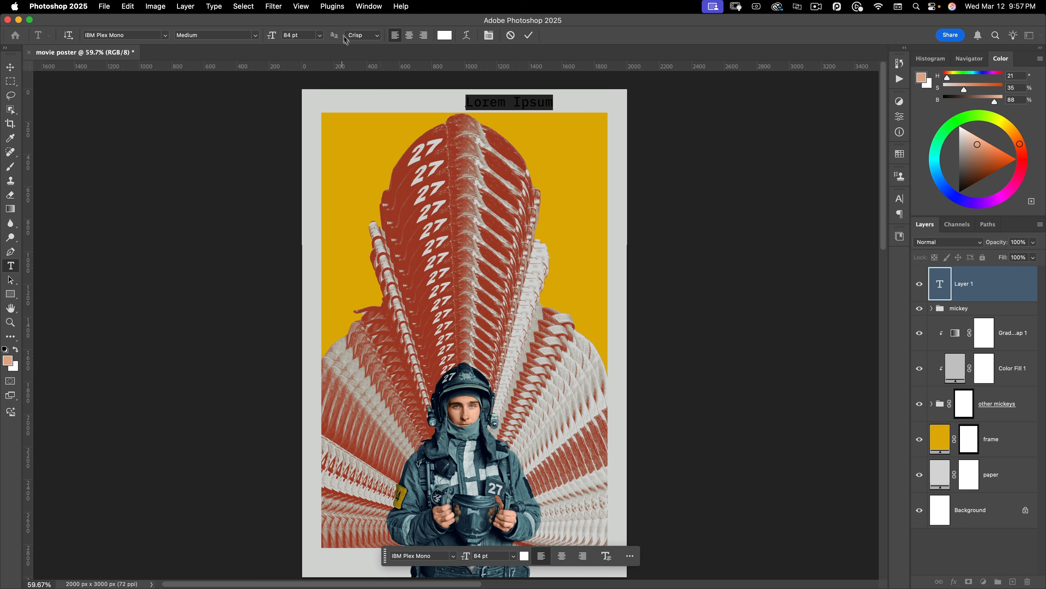
pyautogui.click(444, 35)
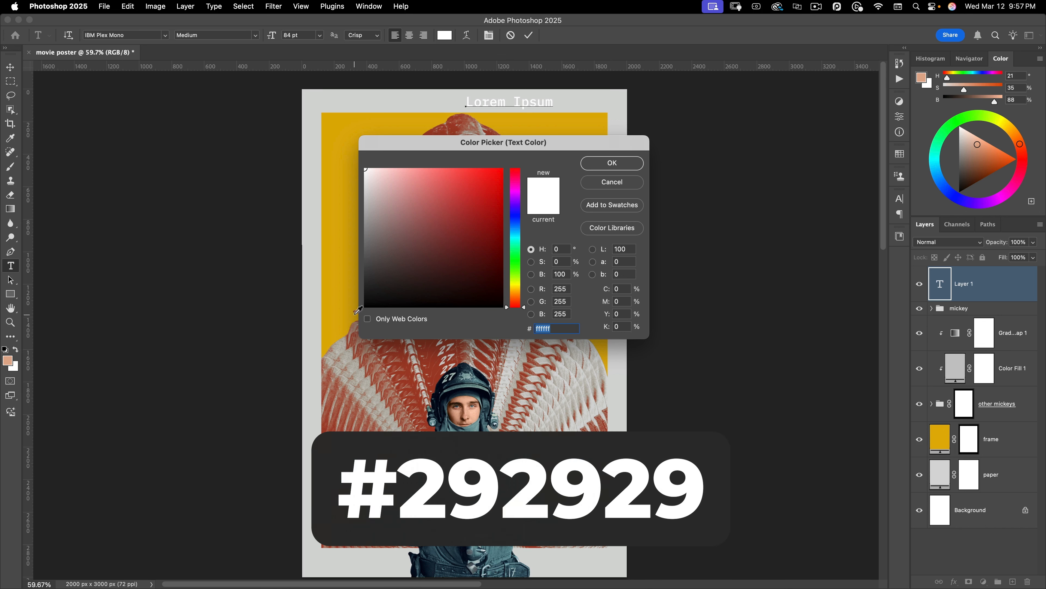
pyautogui.write('292929')
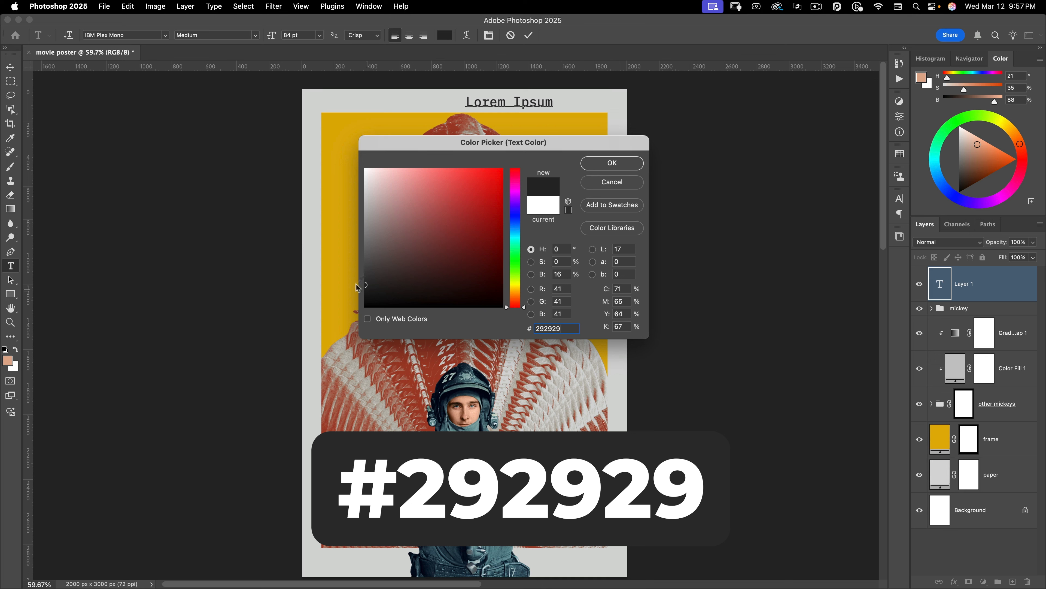
pyautogui.click(625, 161)
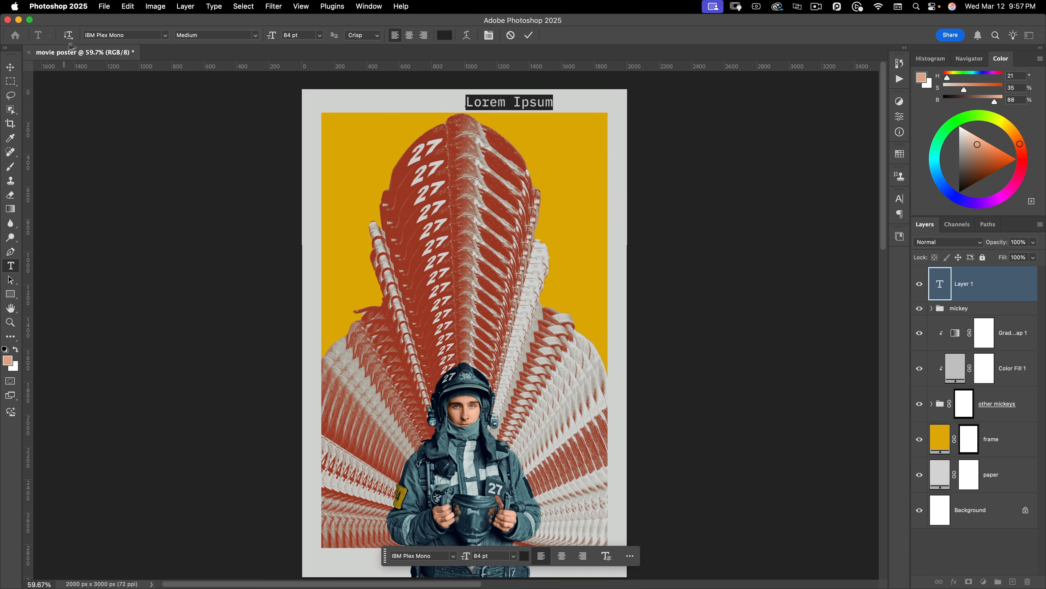
# Set the text to Bebas Kai Regular at 65 pt and enter "A FILM FROM BONG JOON HO"
pyautogui.click(123, 36)
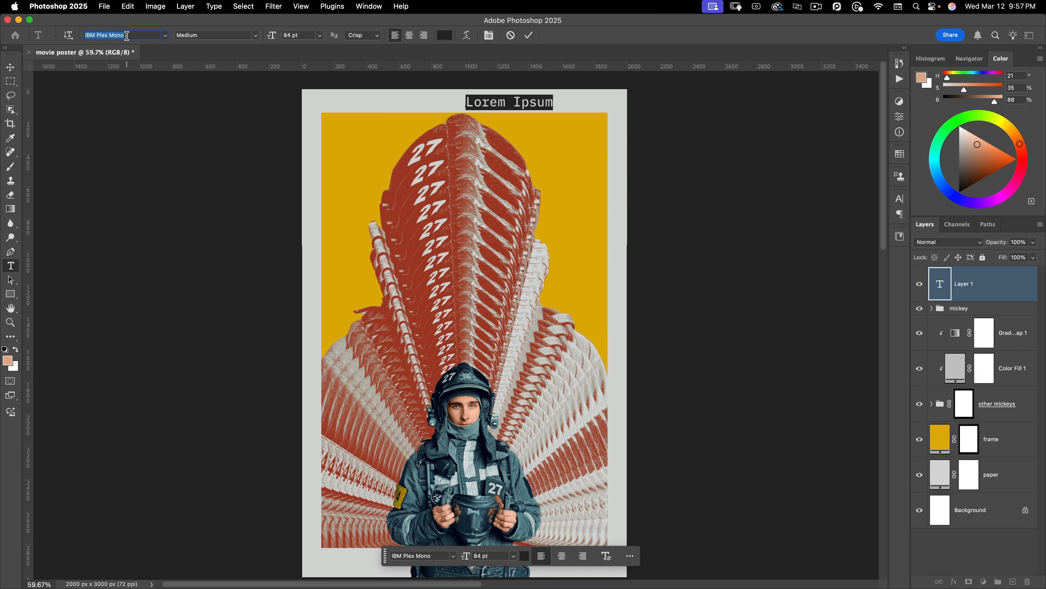
pyautogui.write('bebas')
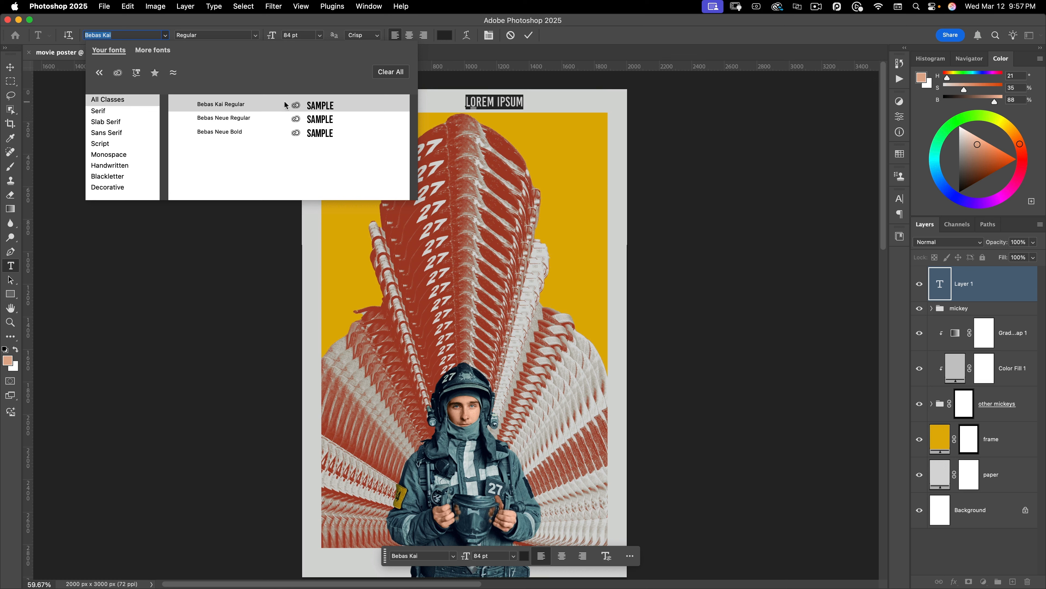
pyautogui.click(276, 111)
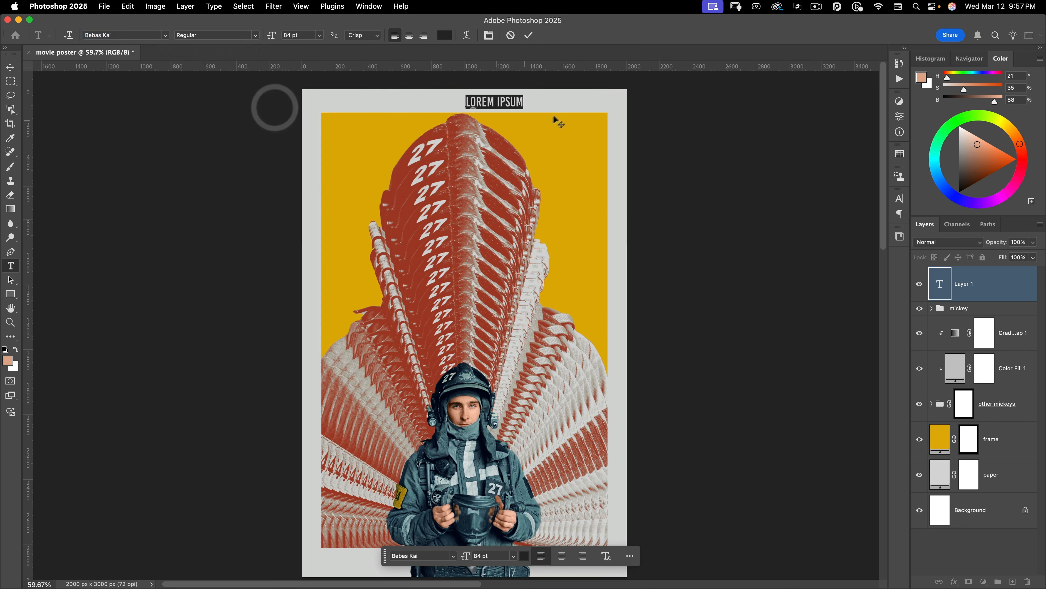
pyautogui.click(301, 36)
pyautogui.write('65')
pyautogui.press('Return')
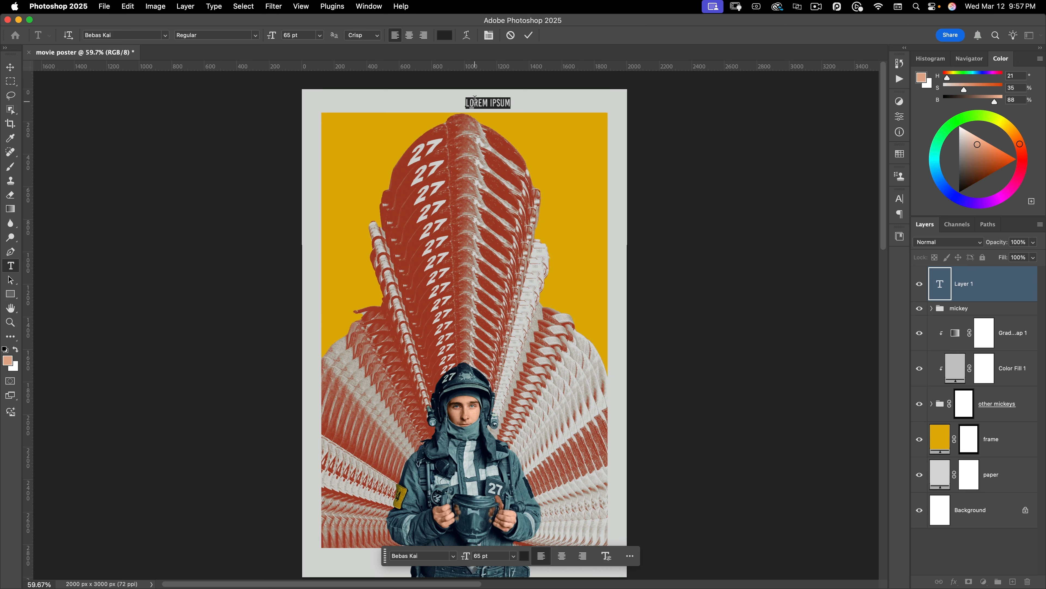
pyautogui.write('A FILM FROM BONG JOON HO')
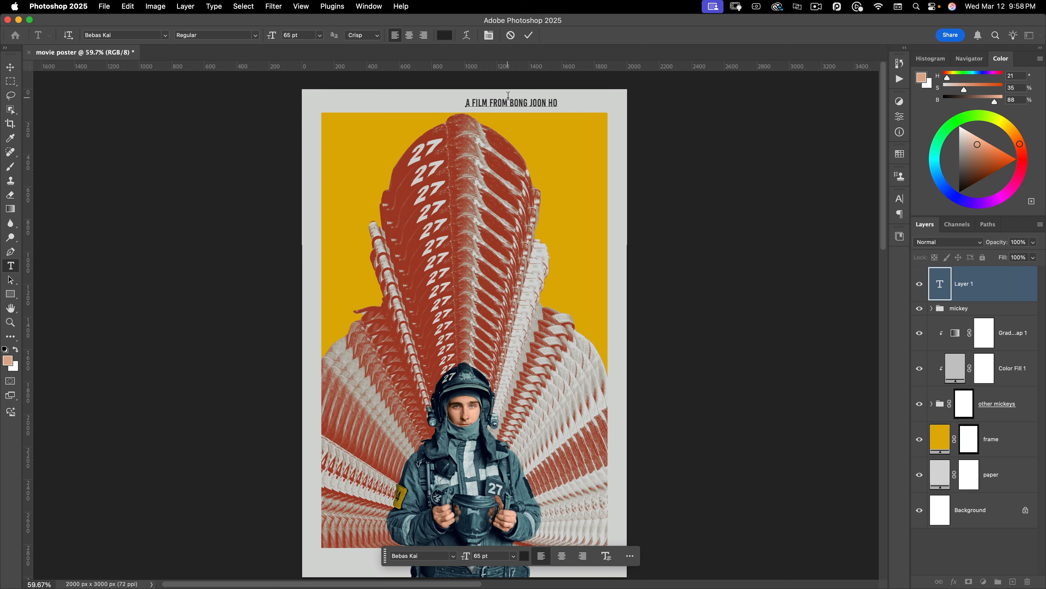
# Give the whole credit line a tracking of 600 and a horizontal scale of 100%, and centre-align it
pyautogui.press('super+a')
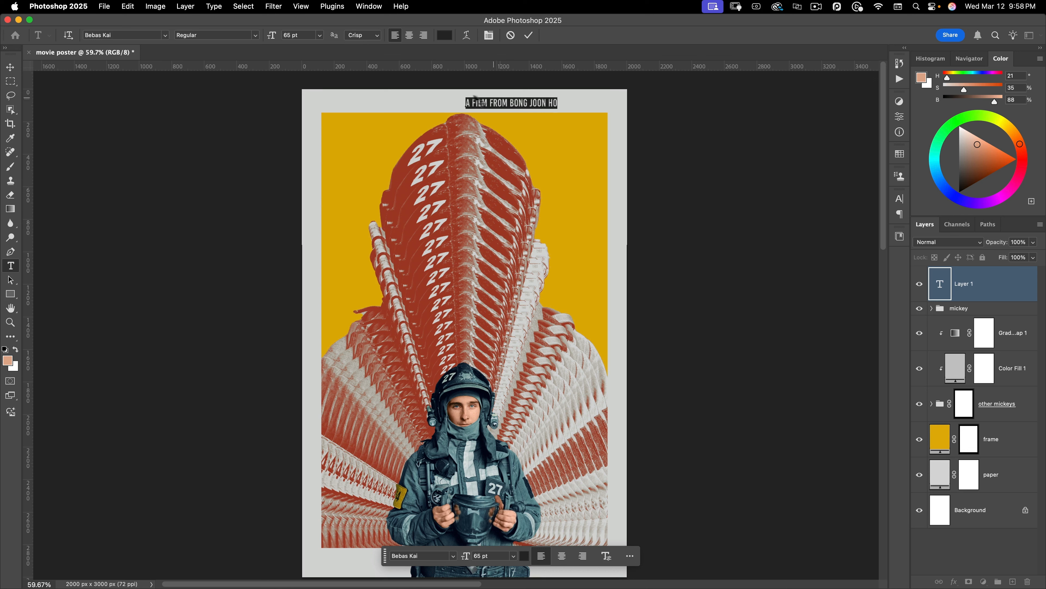
pyautogui.click(489, 35)
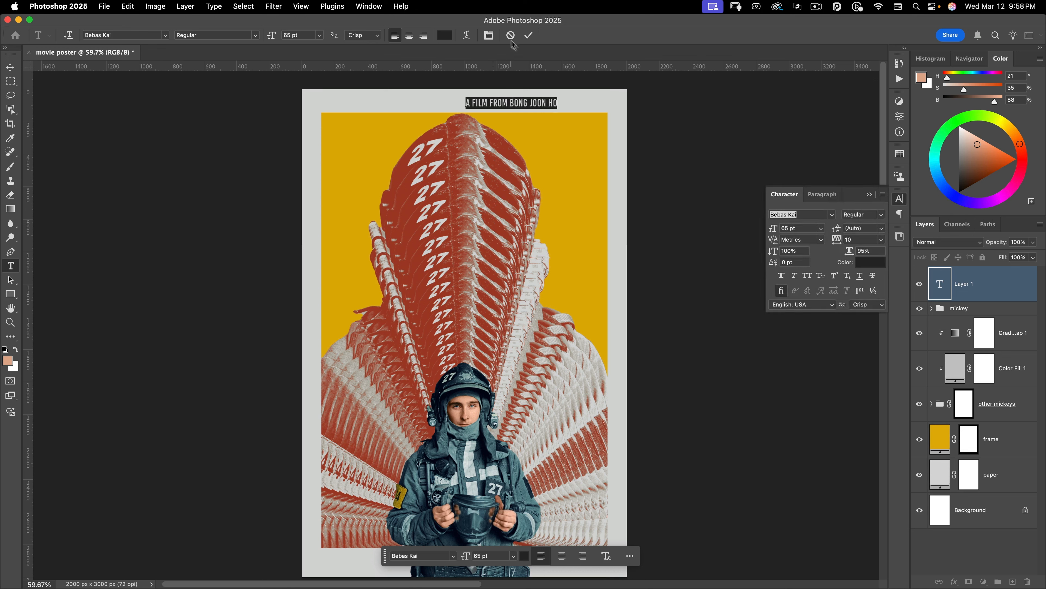
pyautogui.click(856, 239)
pyautogui.press('Tab')
pyautogui.press('Tab')
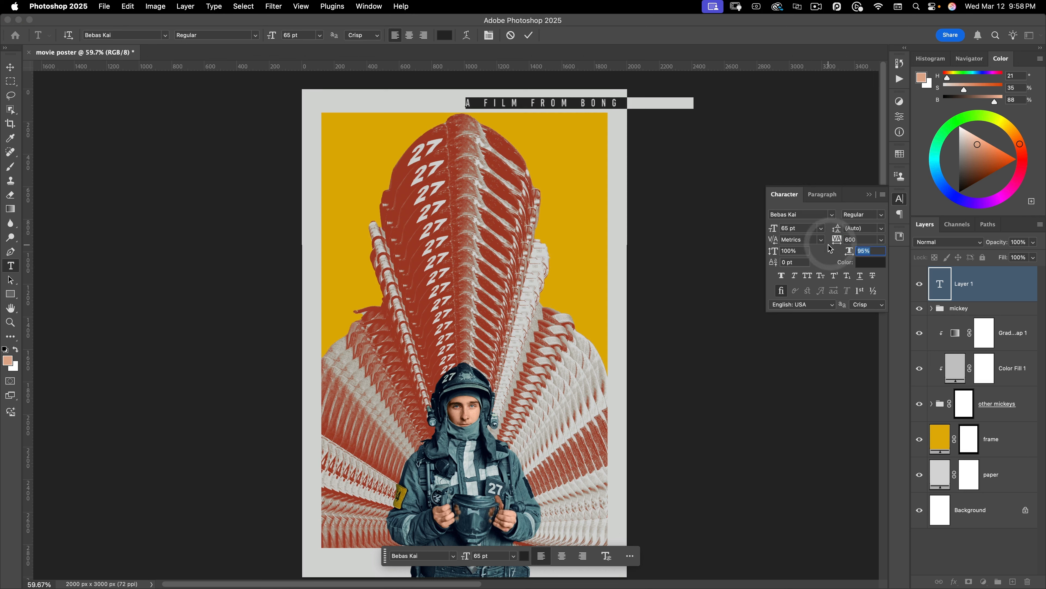
pyautogui.write('100')
pyautogui.press('Tab')
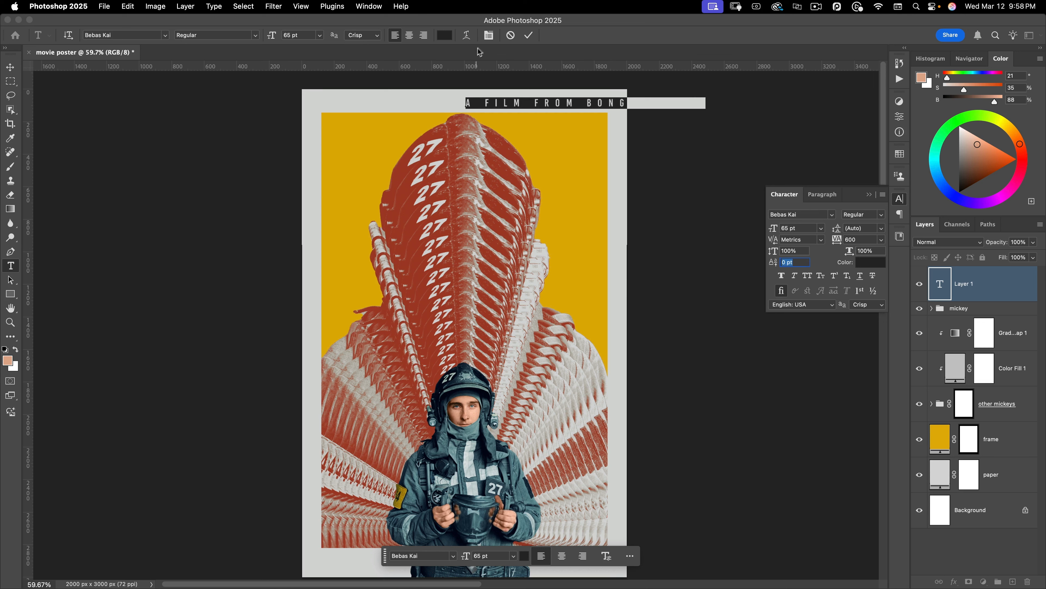
pyautogui.click(409, 35)
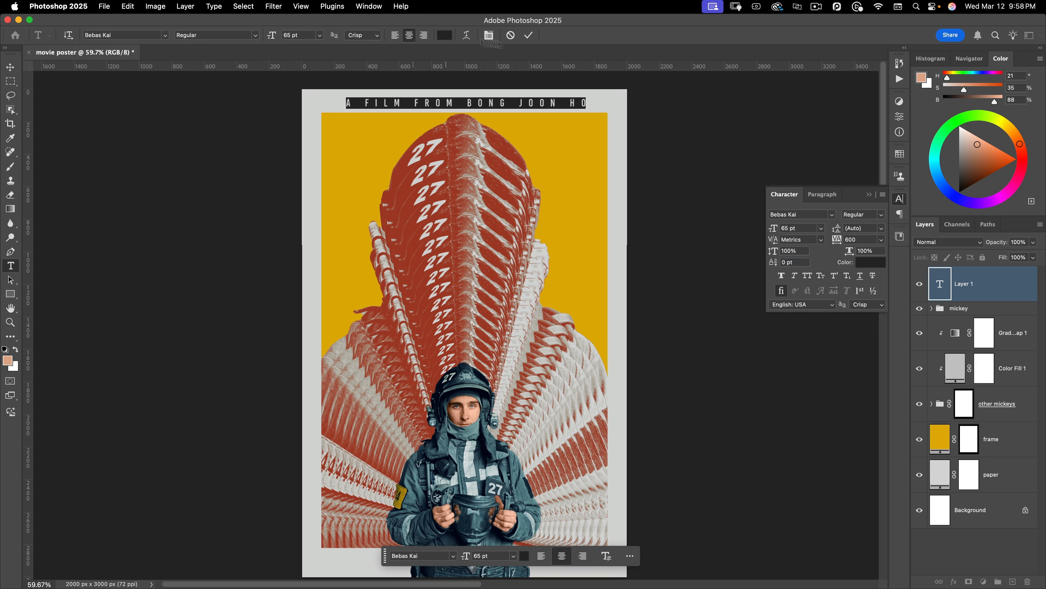
# Enlarge only the words "BONG JOON HO" to 90 pt and commit the text
pyautogui.moveTo(466, 103); pyautogui.dragTo(593, 103)
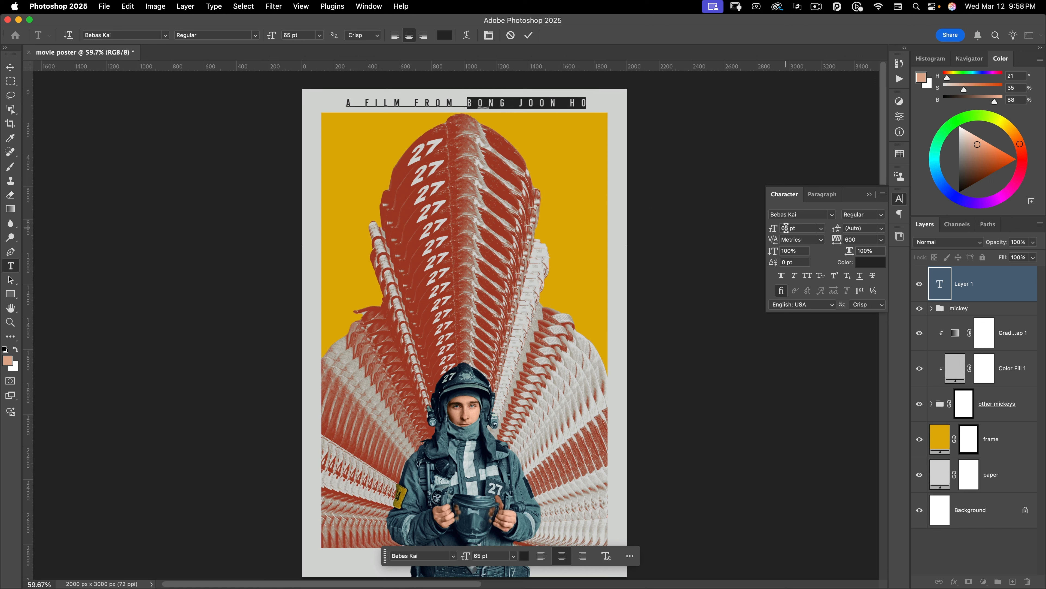
pyautogui.moveTo(786, 228); pyautogui.dragTo(744, 231)
pyautogui.write('90')
pyautogui.press('Return')
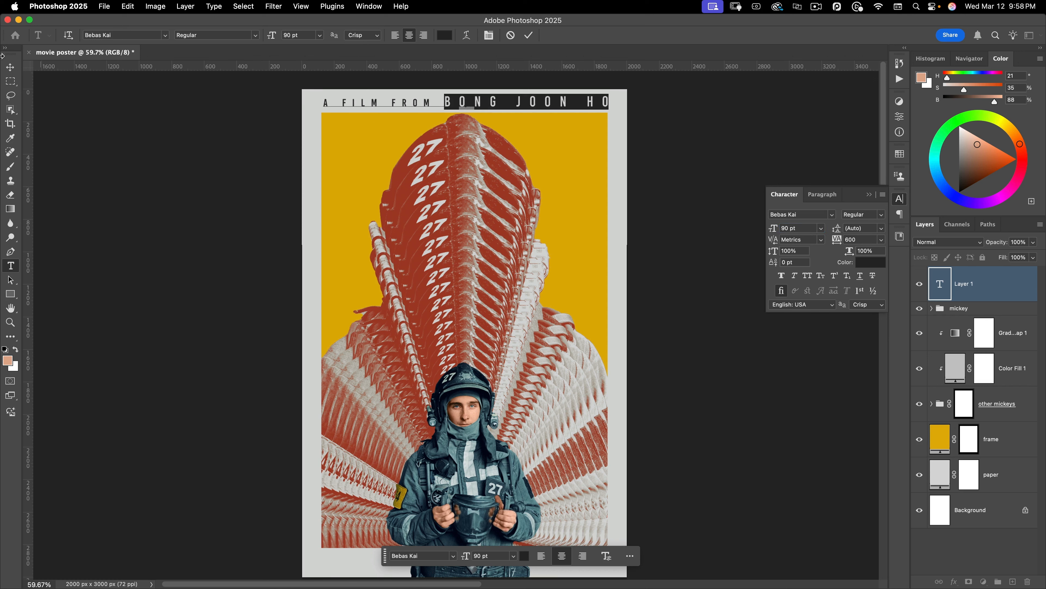
pyautogui.click(10, 67)
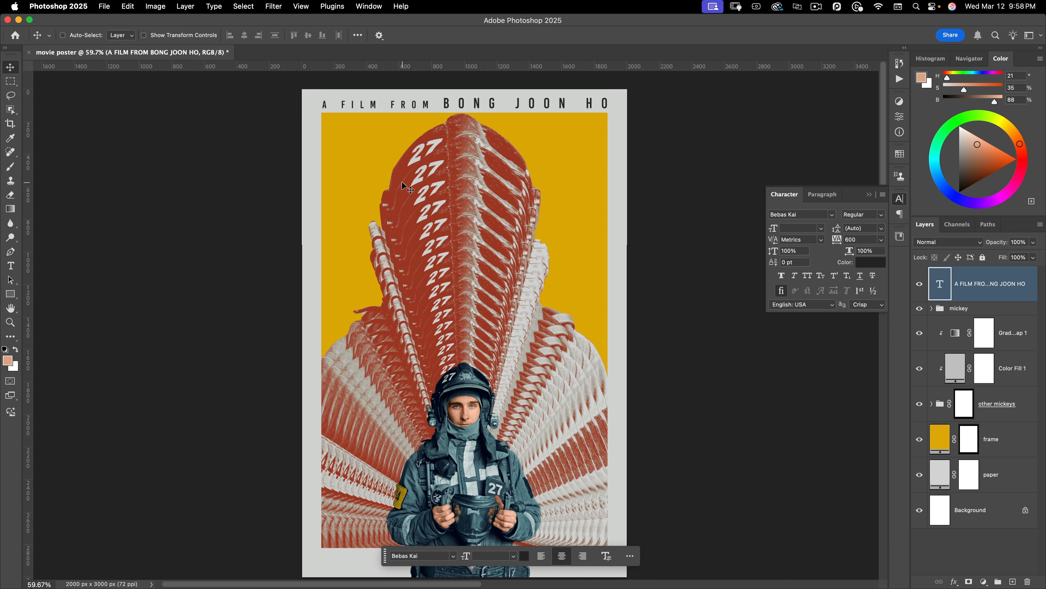
# Show the guides and duplicate the credit line straight down onto the second horizontal guide
pyautogui.scroll(-2, 399, 167)
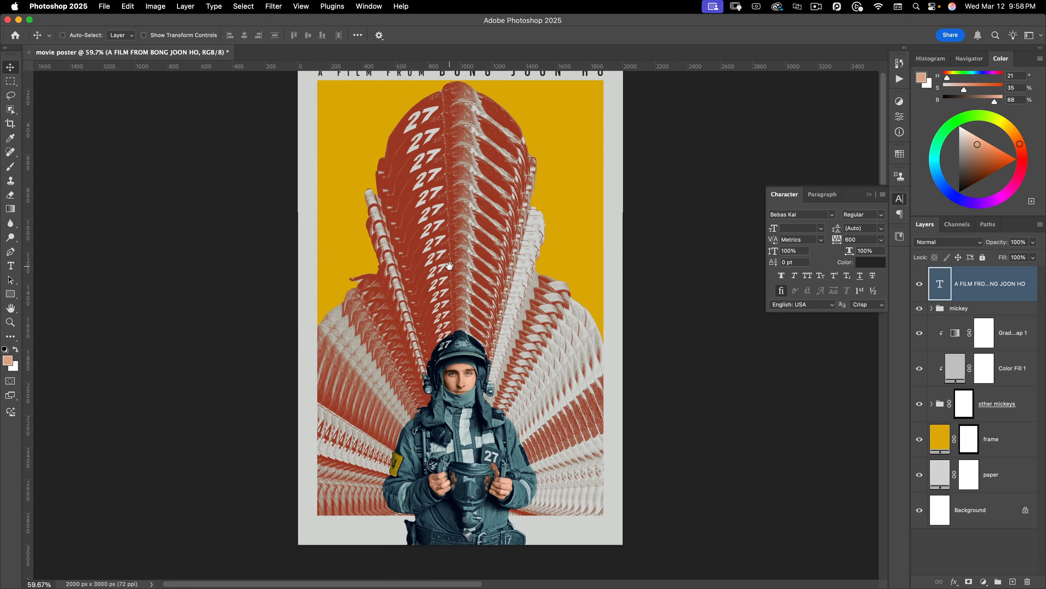
pyautogui.moveTo(465, 270); pyautogui.dragTo(503, 311)
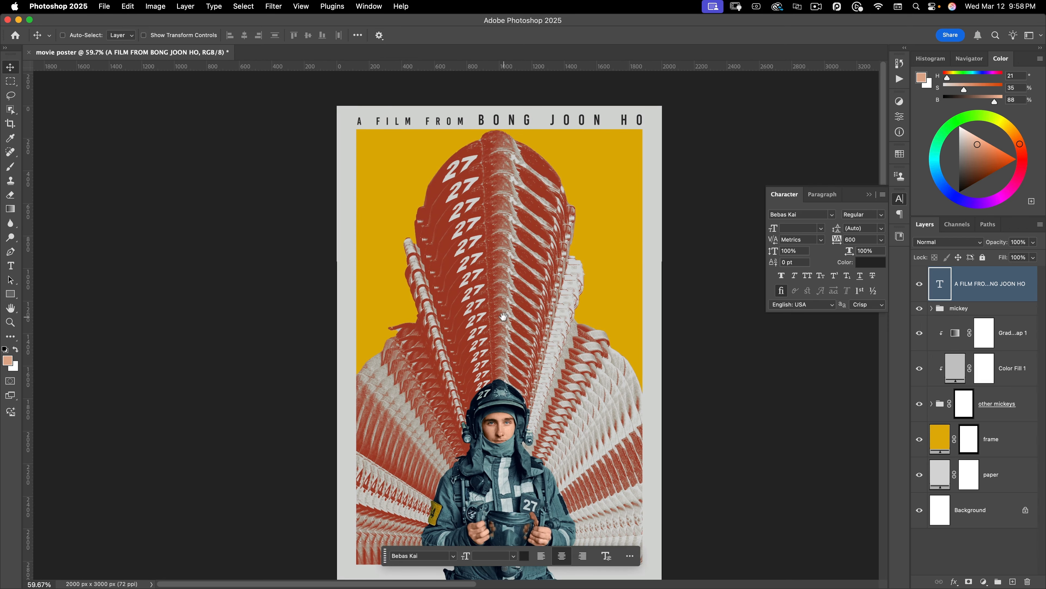
pyautogui.press('cmd+semicolon')
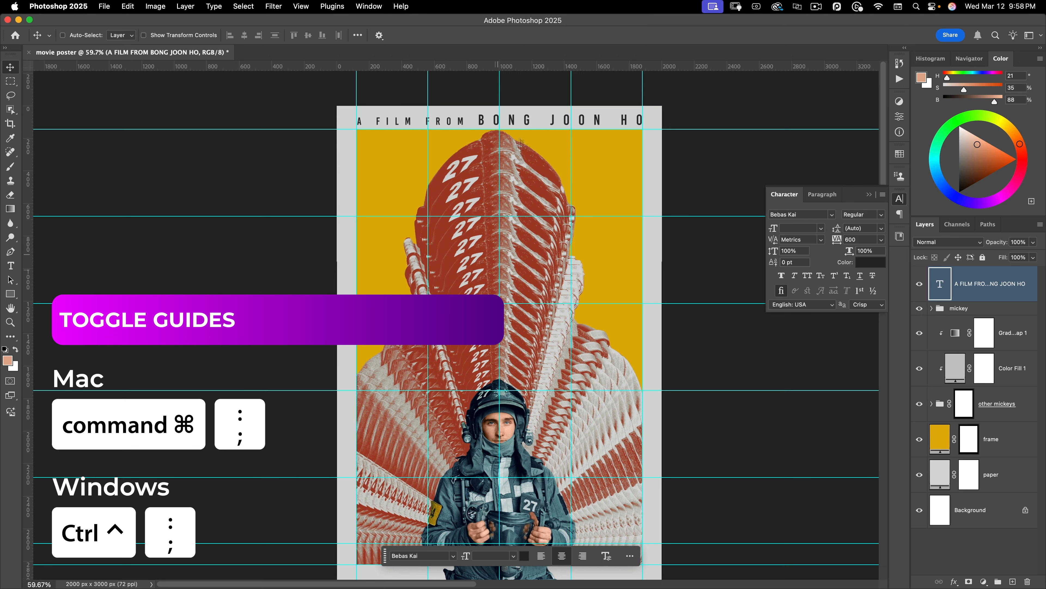
pyautogui.moveTo(519, 123); pyautogui.dragTo(518, 220)
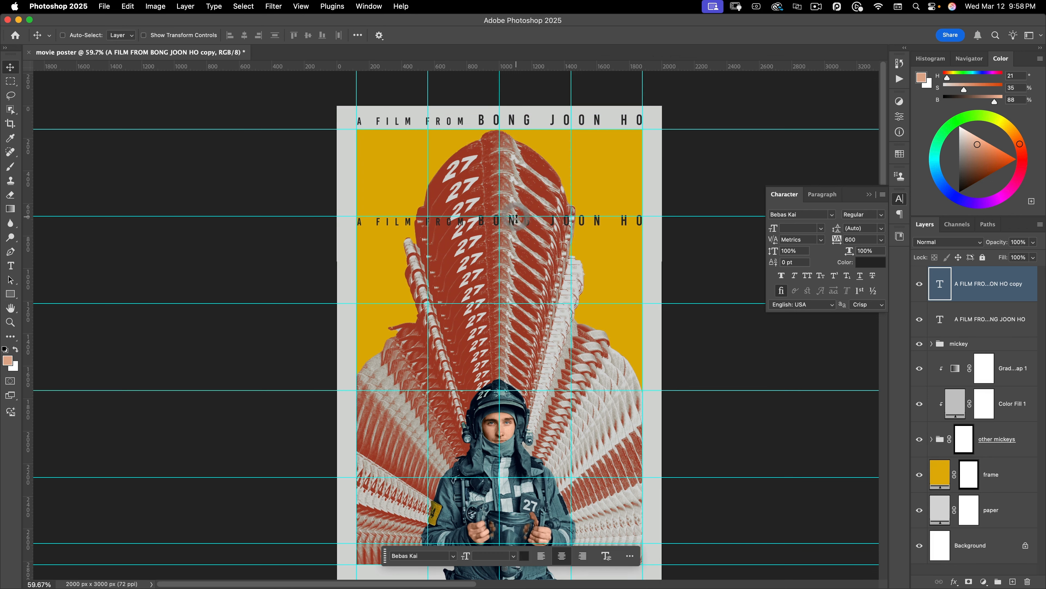
# Set all the text in the duplicated credit line to 115 pt with a tracking of 460
pyautogui.press('t')
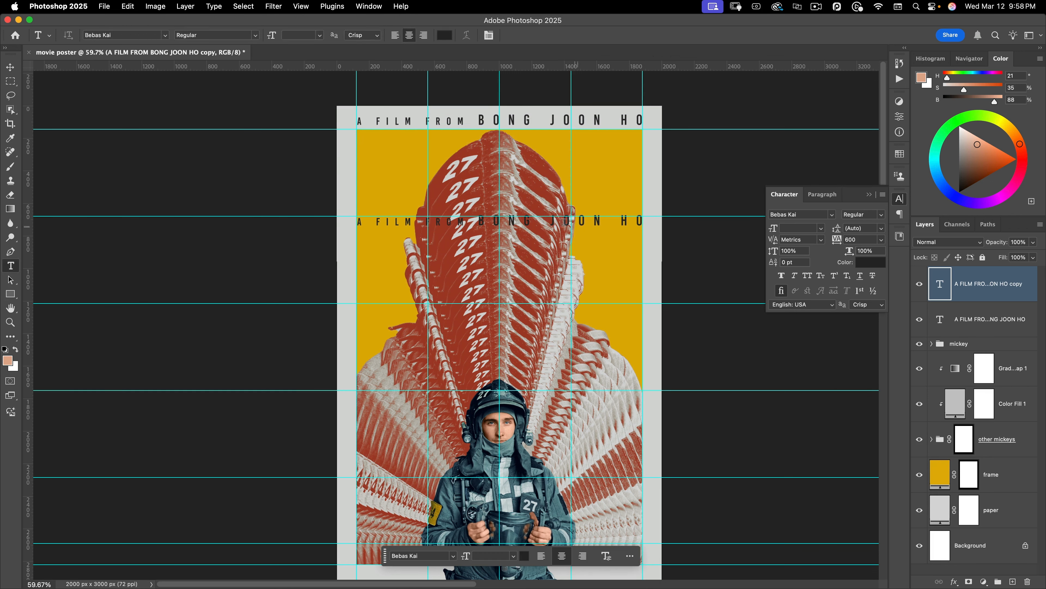
pyautogui.click(542, 223)
pyautogui.press('super+a')
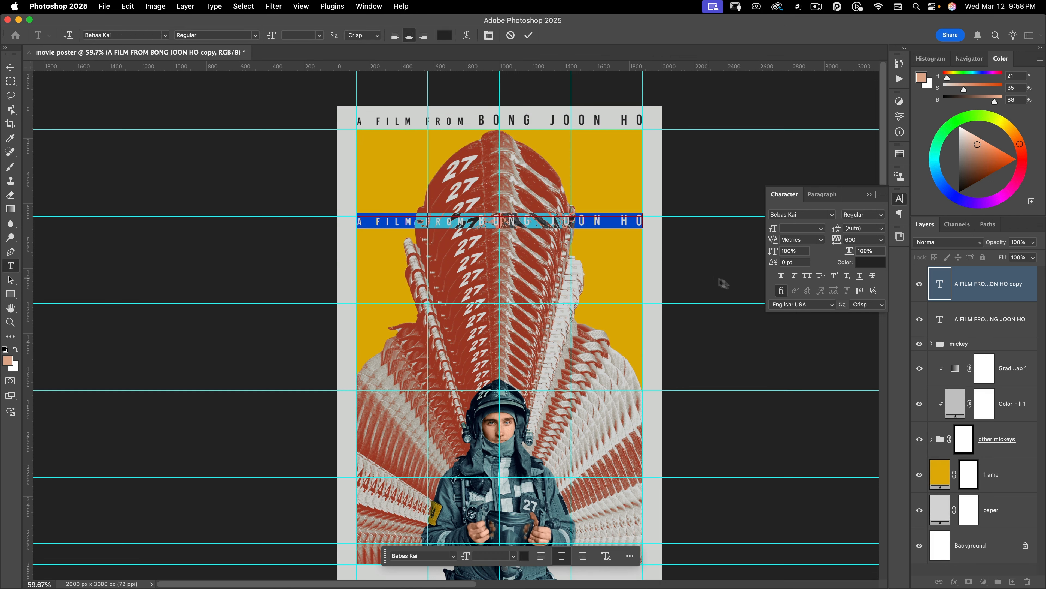
pyautogui.click(797, 229)
pyautogui.write('115')
pyautogui.press('Return')
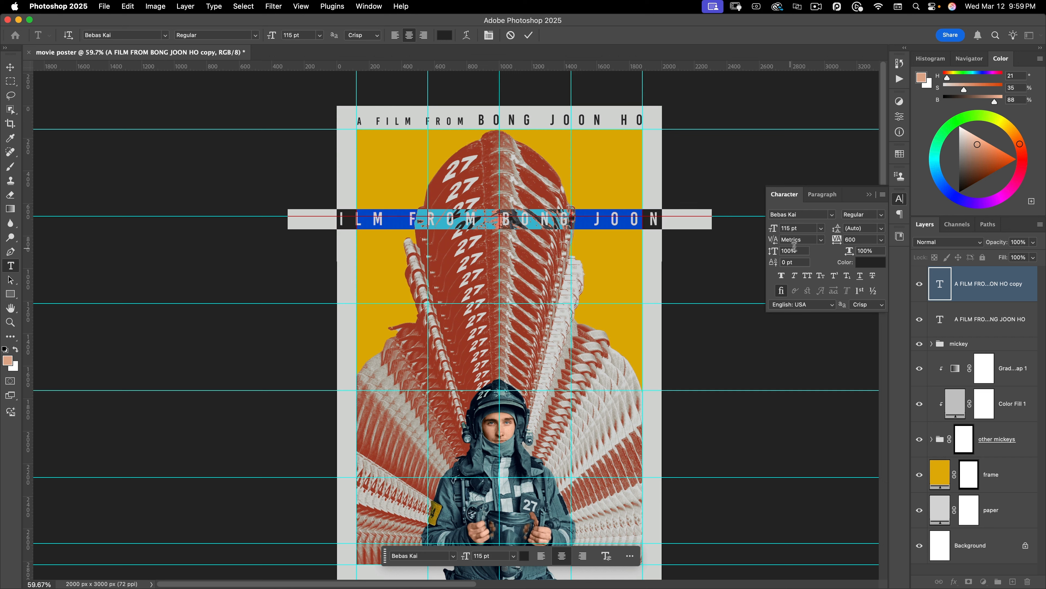
pyautogui.click(868, 239)
pyautogui.write('460')
pyautogui.press('Return')
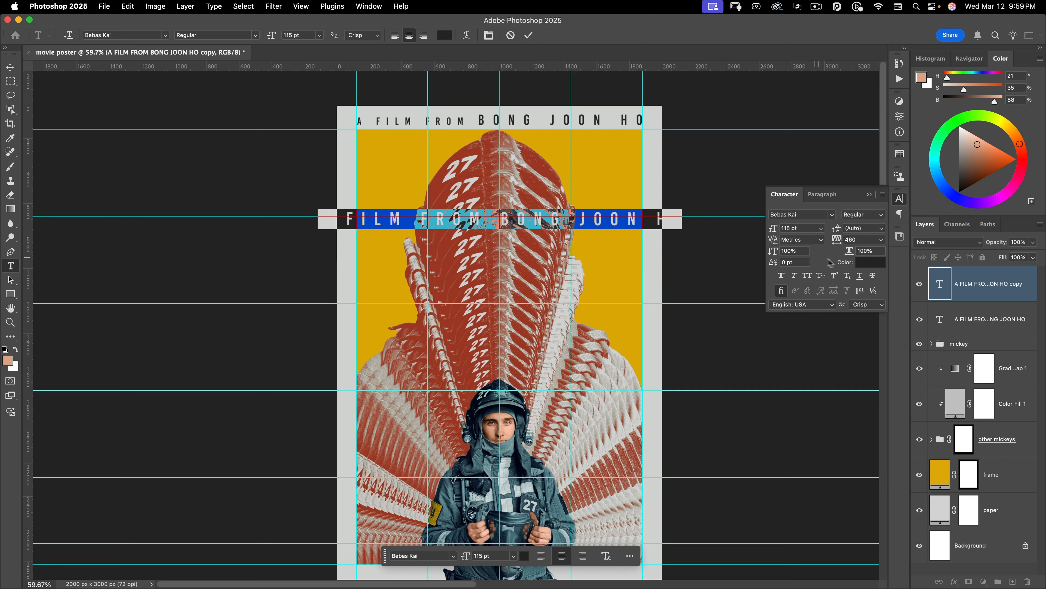
# Colour the duplicated line white (ffffff), replace its text with "ROBERT PATTINSON" and commit it
pyautogui.click(869, 262)
pyautogui.write('ffffff')
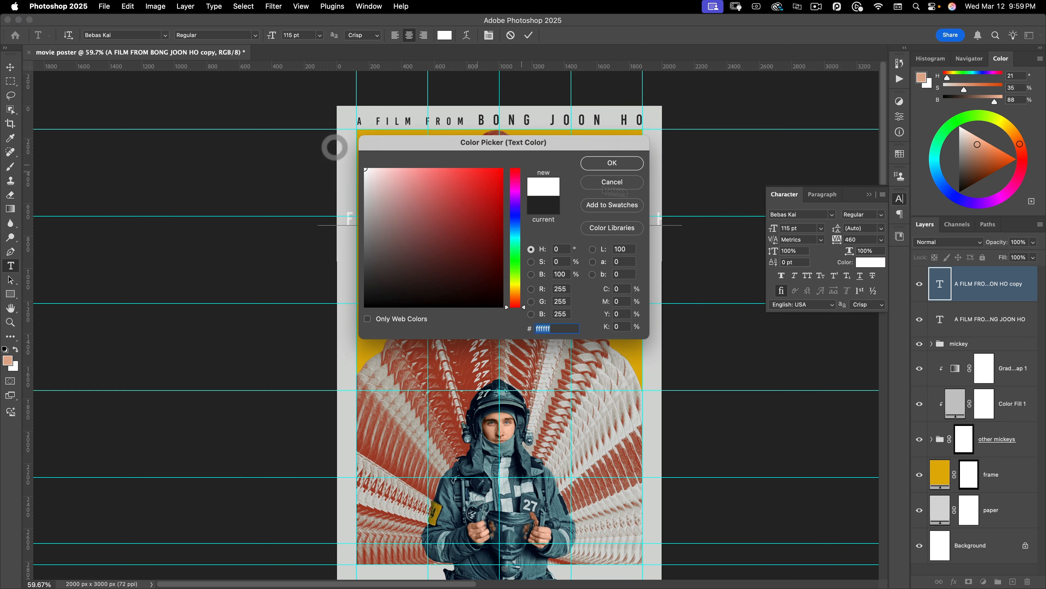
pyautogui.press('Return')
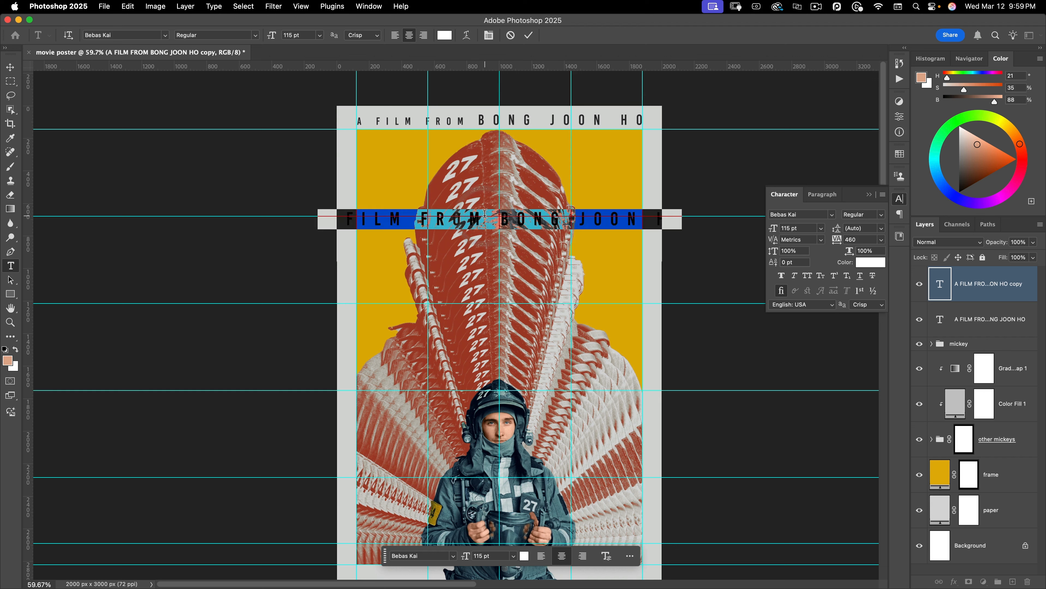
pyautogui.write('ROBER')
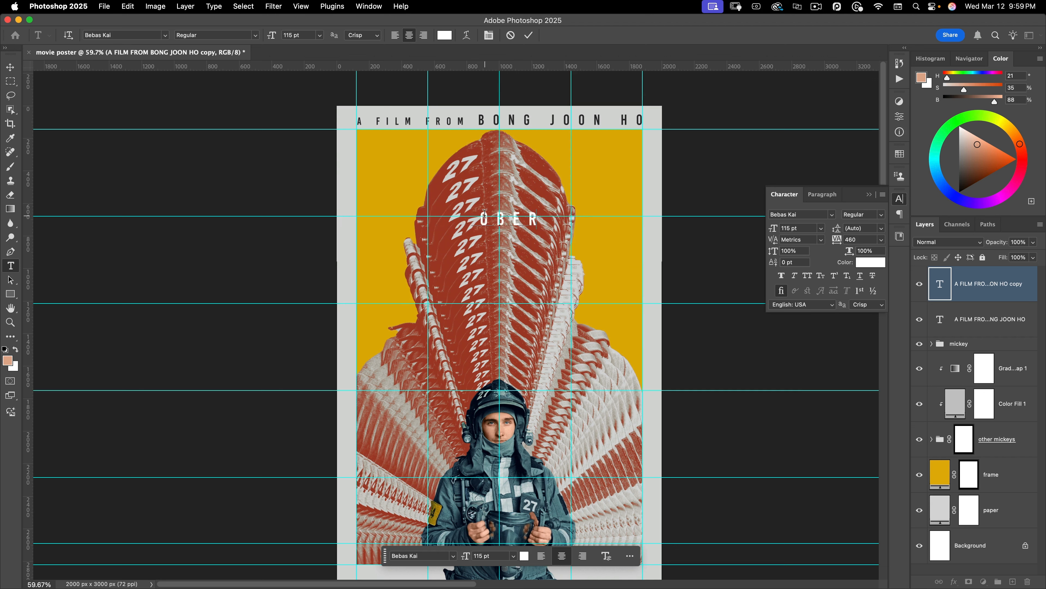
pyautogui.write('T PATTINSON')
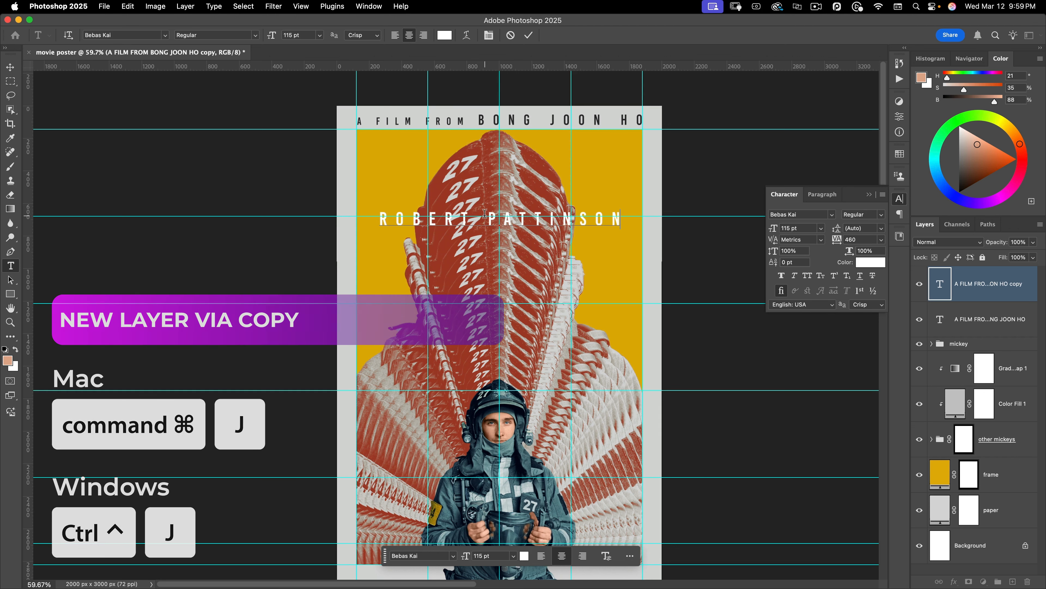
pyautogui.press('Escape')
pyautogui.press('v')
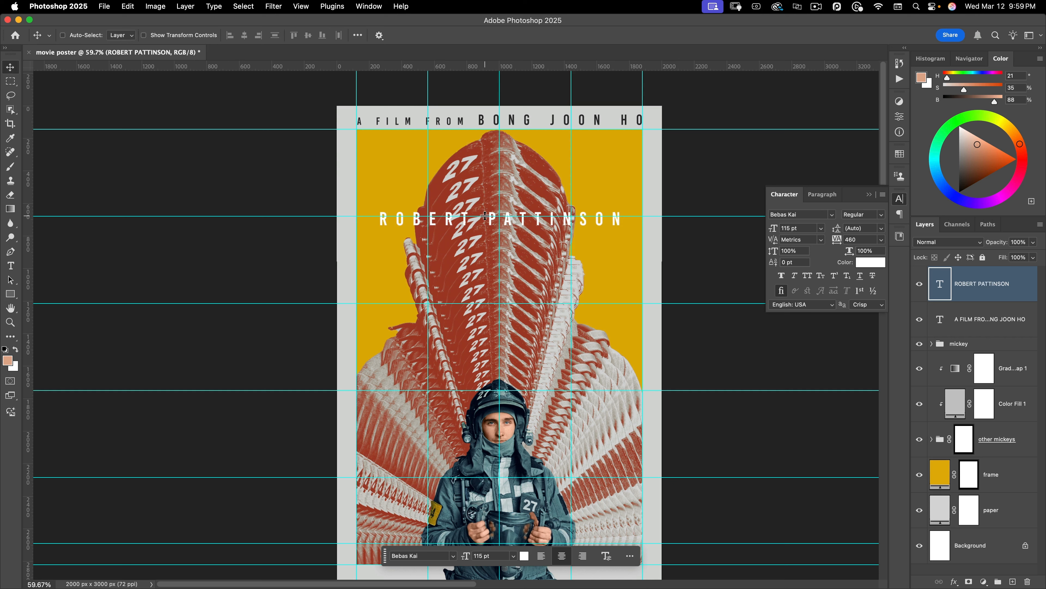
# Nudge the actor's name slightly down over the second horizontal guide and duplicate it straight down to just above the third guide
pyautogui.hotkey('shift', 'Down')
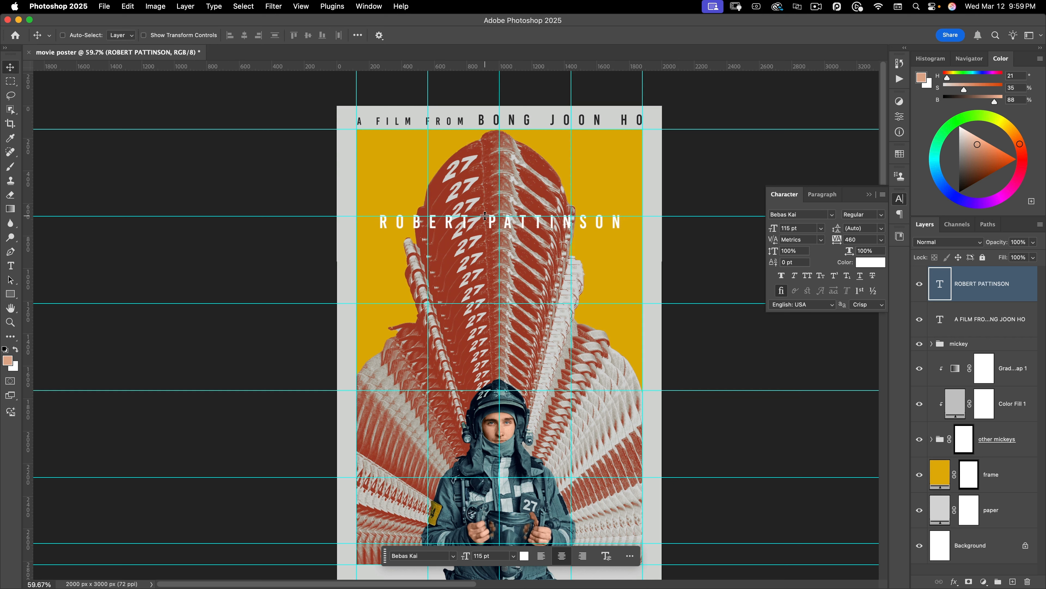
pyautogui.press('Up')
pyautogui.press('Up')
pyautogui.moveTo(448, 229); pyautogui.dragTo(451, 273)
# Change the font of the whole lower name copy to IBM Plex Mono Medium
pyautogui.press('t')
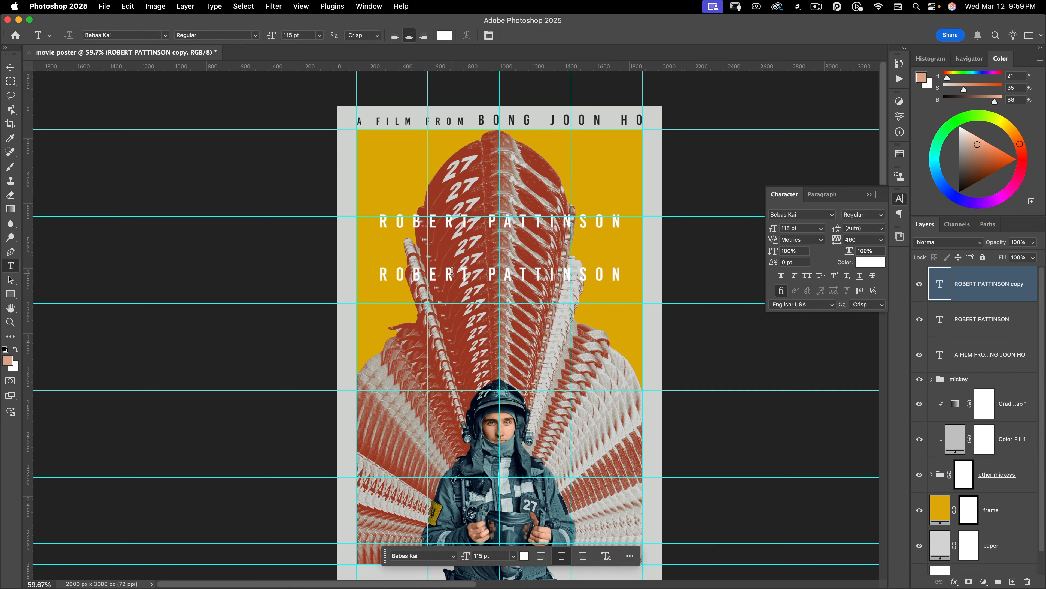
pyautogui.click(451, 274)
pyautogui.press('super+a')
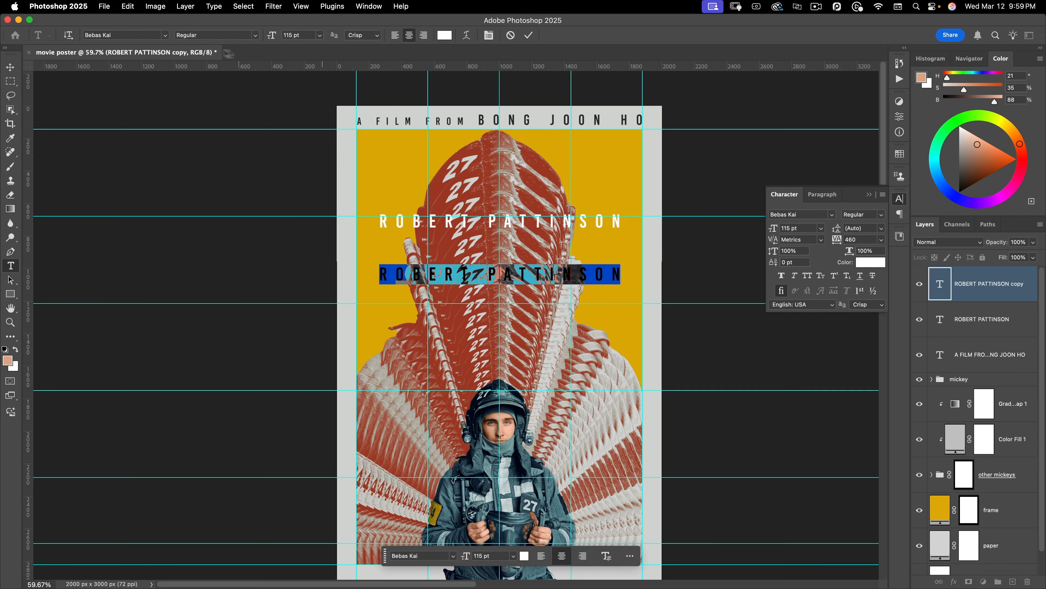
pyautogui.click(130, 36)
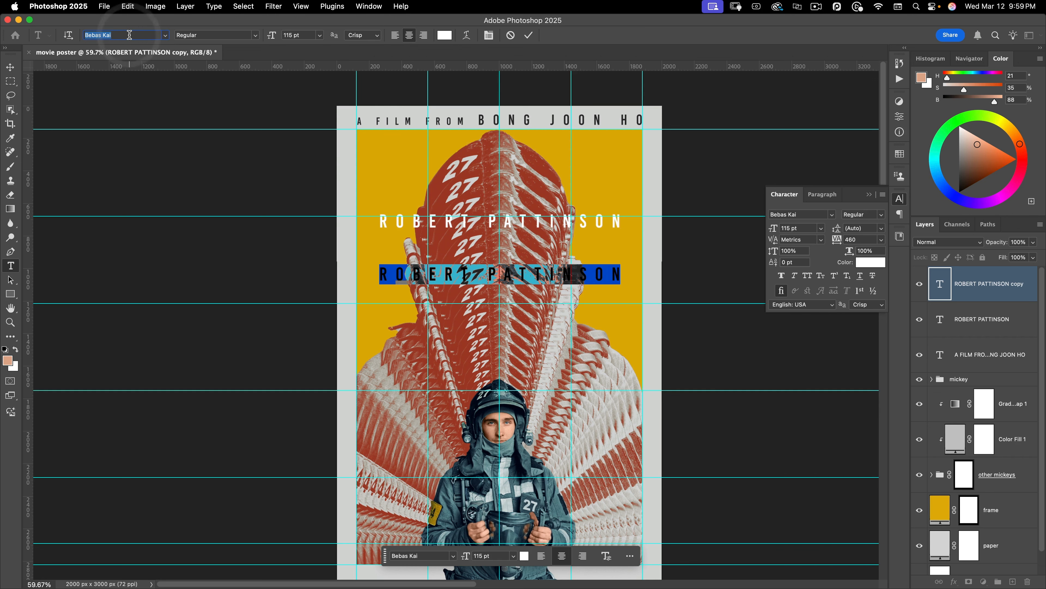
pyautogui.write('IBM')
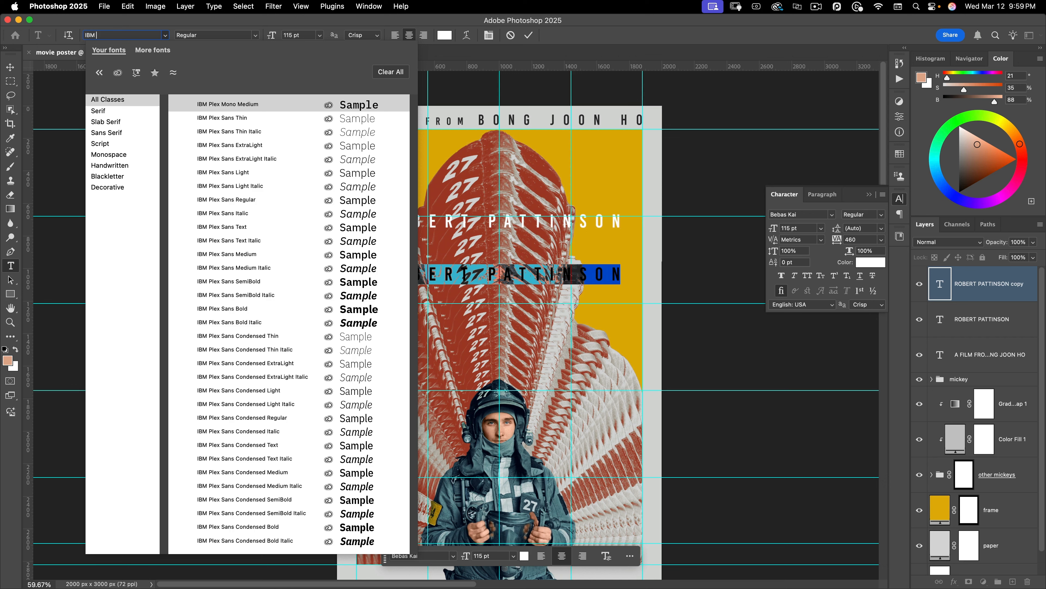
pyautogui.write(' PLEX MO')
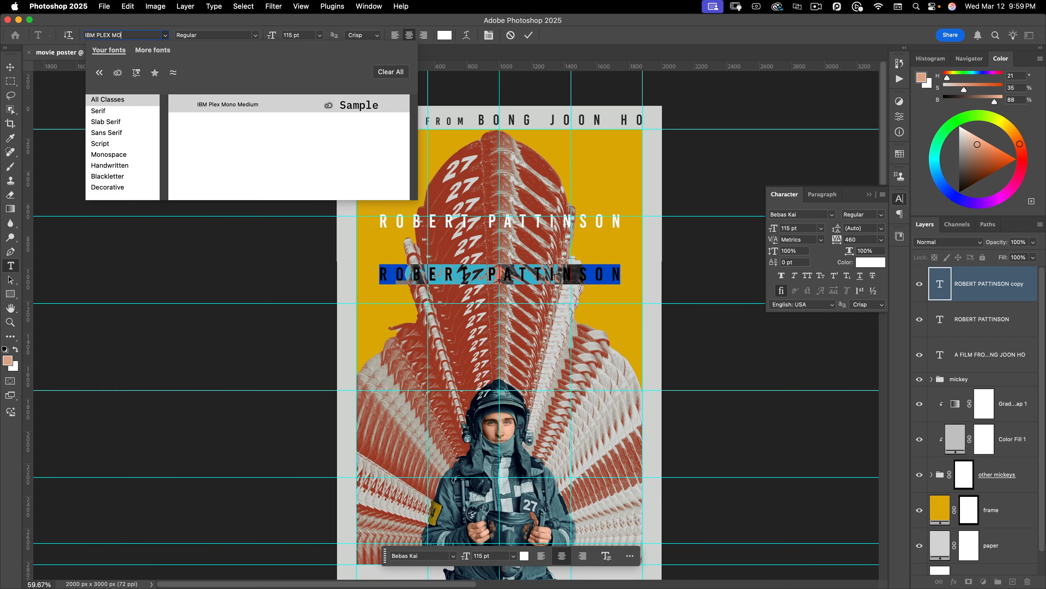
pyautogui.click(210, 106)
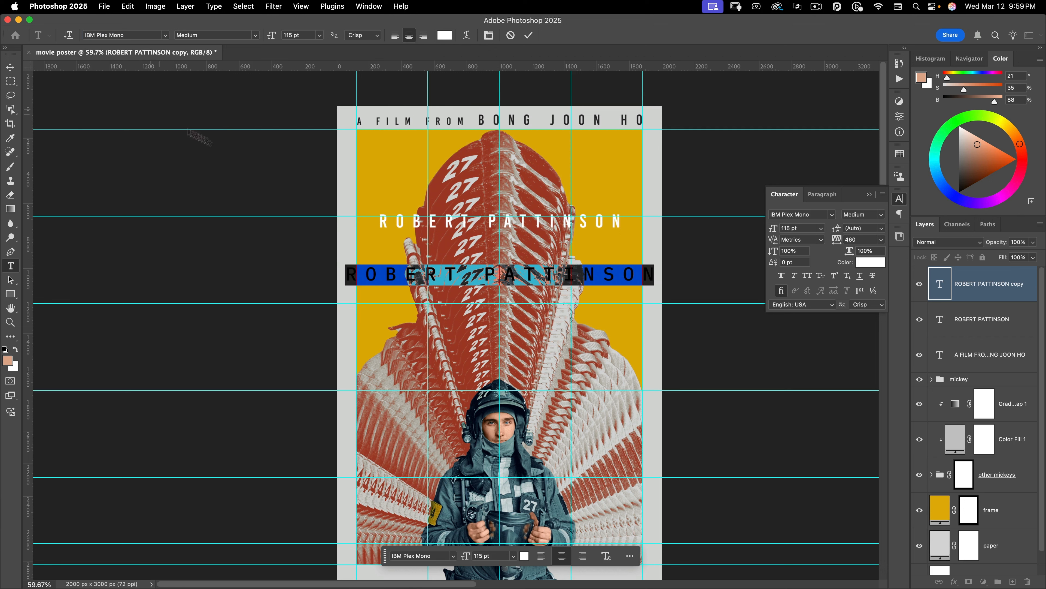
# Replace the text of the lower name copy with the film title "MICKEY17"
pyautogui.click(411, 275)
pyautogui.press('super+a')
pyautogui.write('MICKE')
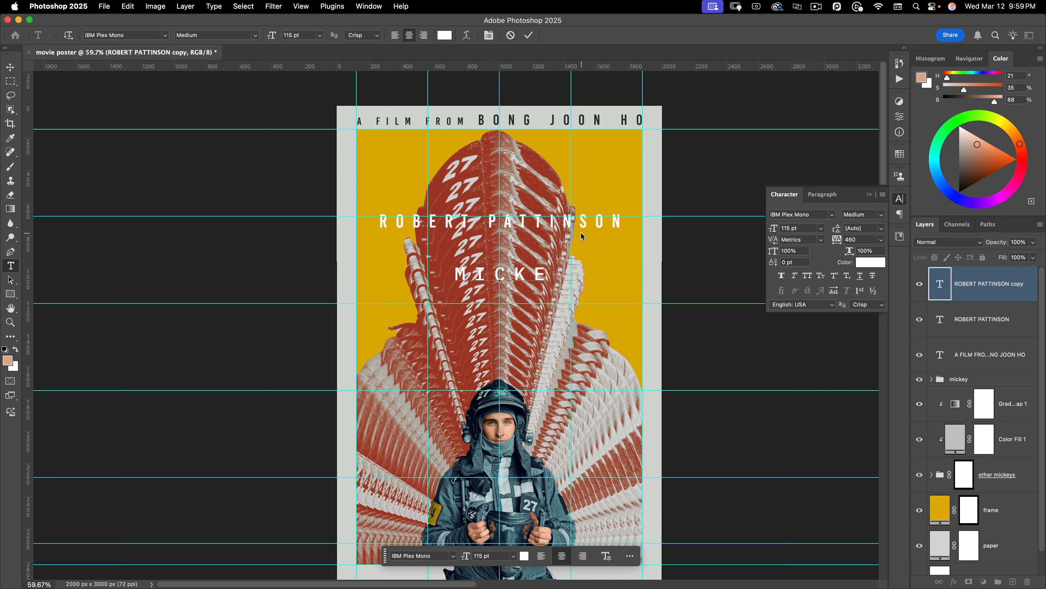
pyautogui.write('Y17')
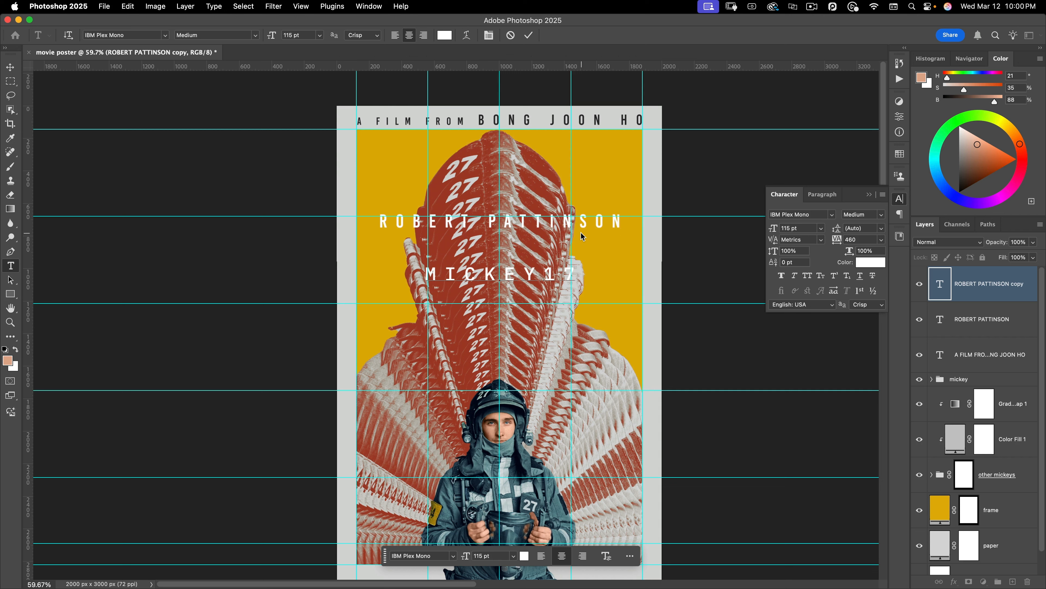
# Widen the kerning between "MICKEY" and "17" to 180 in place of a space
pyautogui.hotkey('alt', 'Right')
pyautogui.hotkey('alt', 'Right')
pyautogui.hotkey('alt', 'Right')
pyautogui.hotkey('alt', 'Right')
pyautogui.hotkey('alt', 'Right')
pyautogui.hotkey('alt', 'Right')
pyautogui.hotkey('alt', 'Right')
pyautogui.hotkey('alt', 'Right')
pyautogui.hotkey('alt', 'Right')
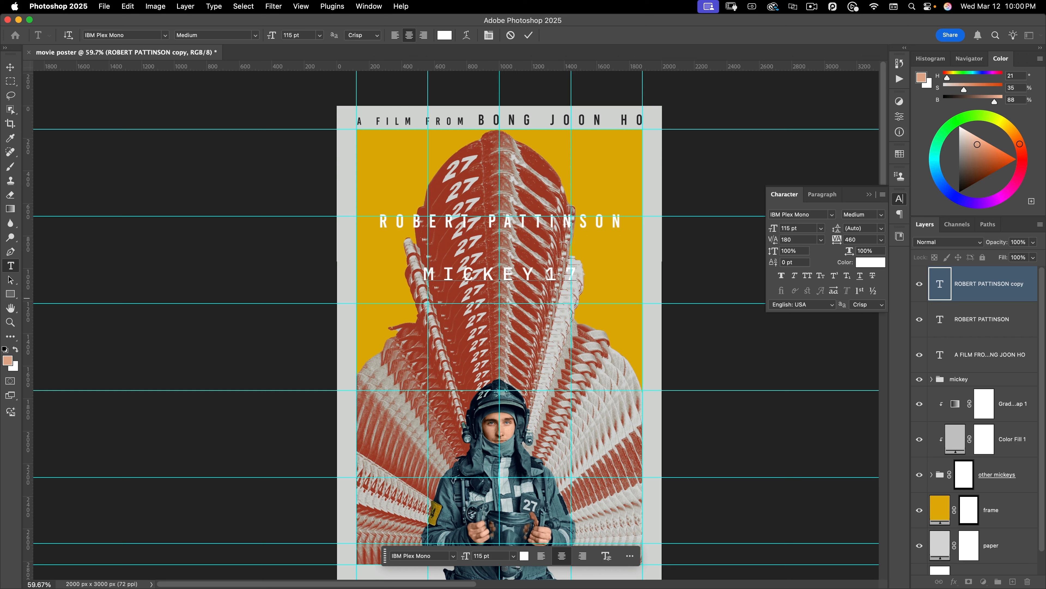
# Give the whole MICKEY17 title a tracking of 10, a horizontal scale of 95% and a size of 410 pt
pyautogui.doubleClick(532, 282)
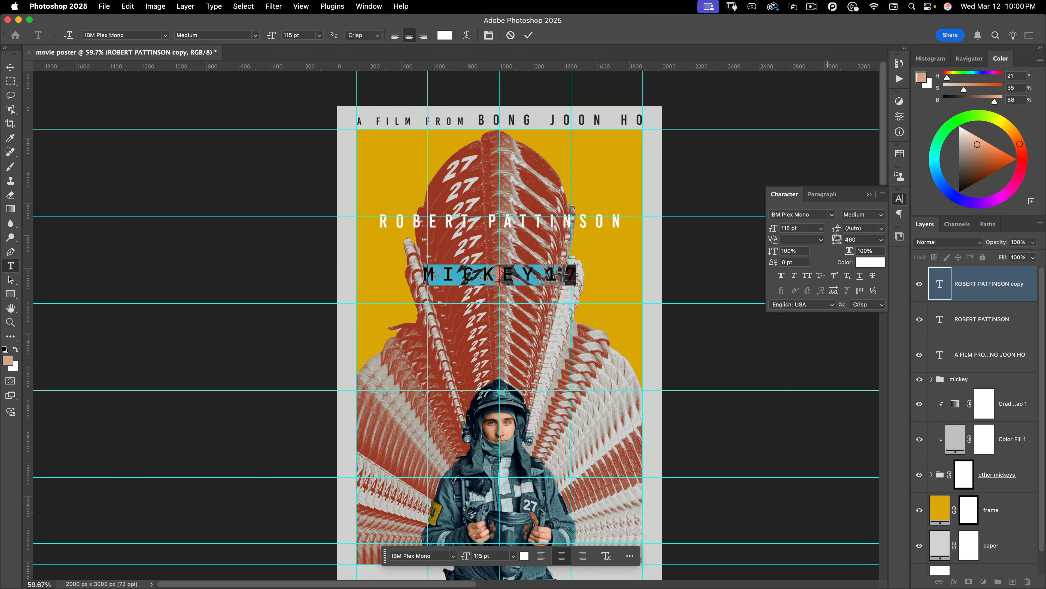
pyautogui.click(862, 241)
pyautogui.write('10')
pyautogui.press('Tab')
pyautogui.press('Tab')
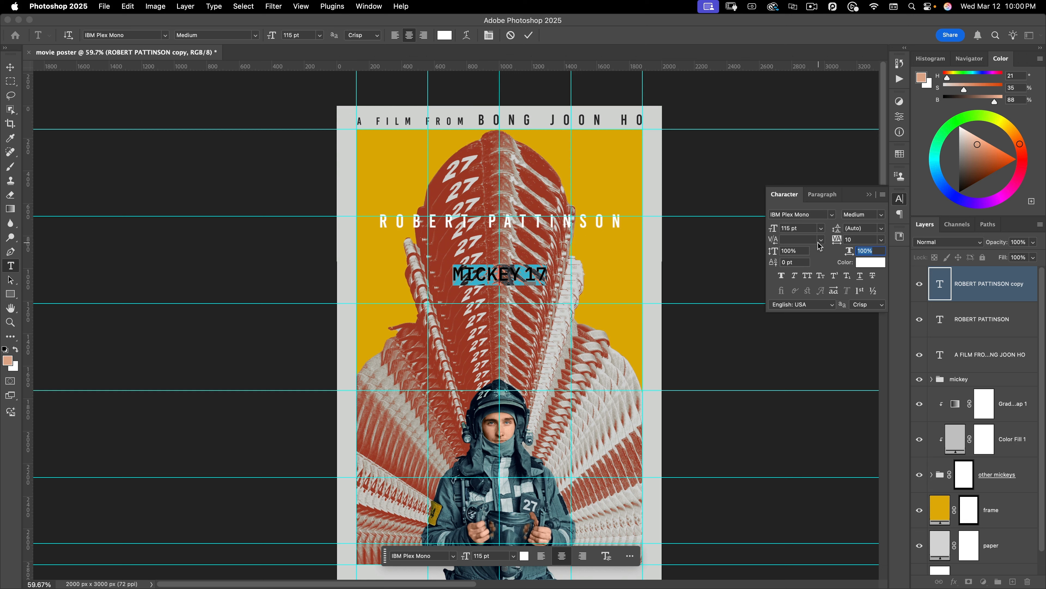
pyautogui.write('95')
pyautogui.press('Return')
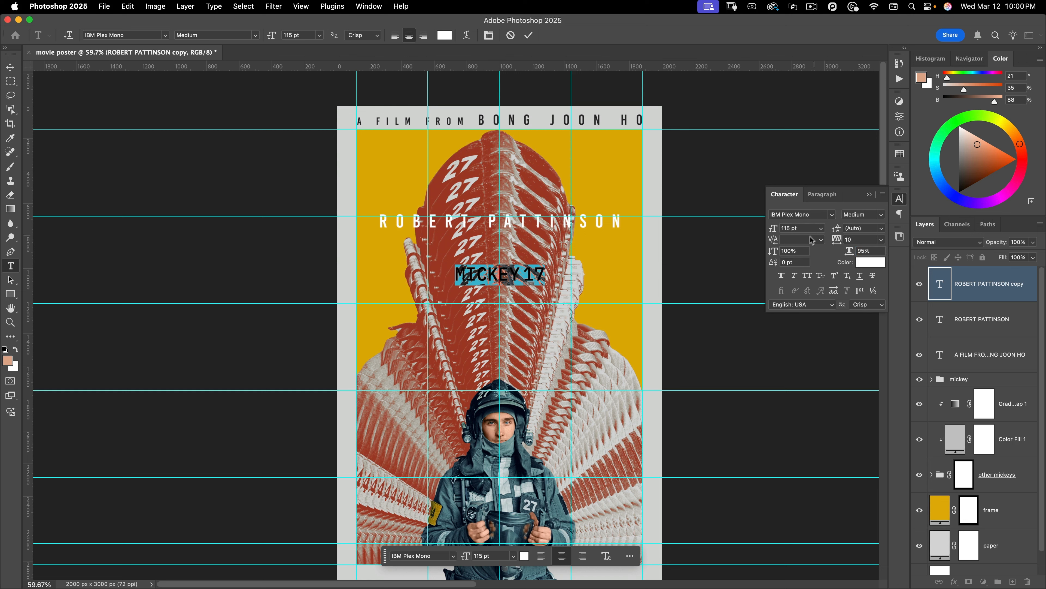
pyautogui.click(803, 228)
pyautogui.write('410')
pyautogui.press('Return')
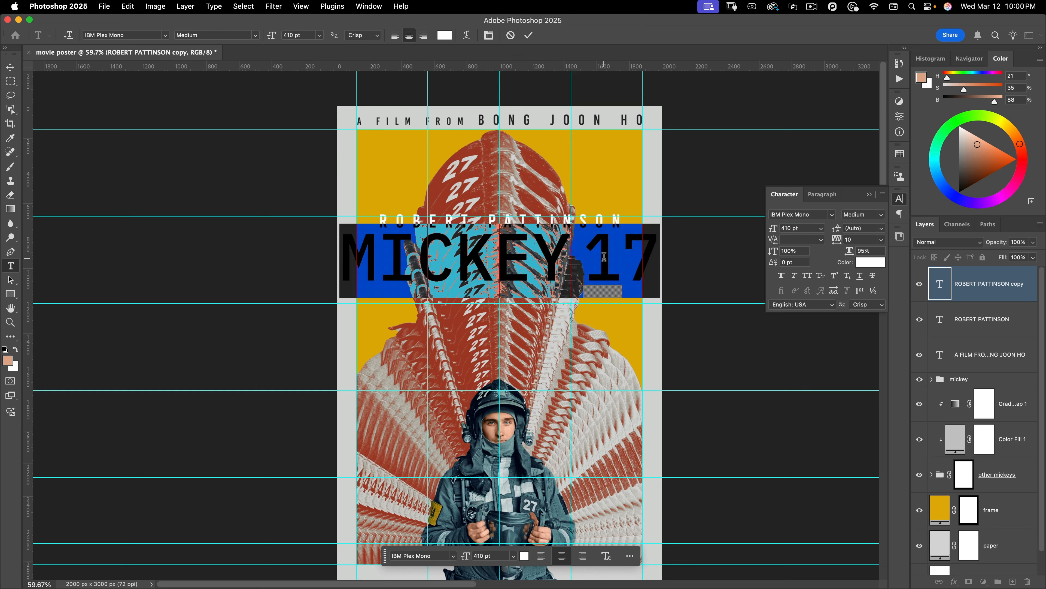
# Tighten the kerning between the "1" and "7" of the title to -140 and commit the text
pyautogui.click(603, 256)
pyautogui.click(619, 257)
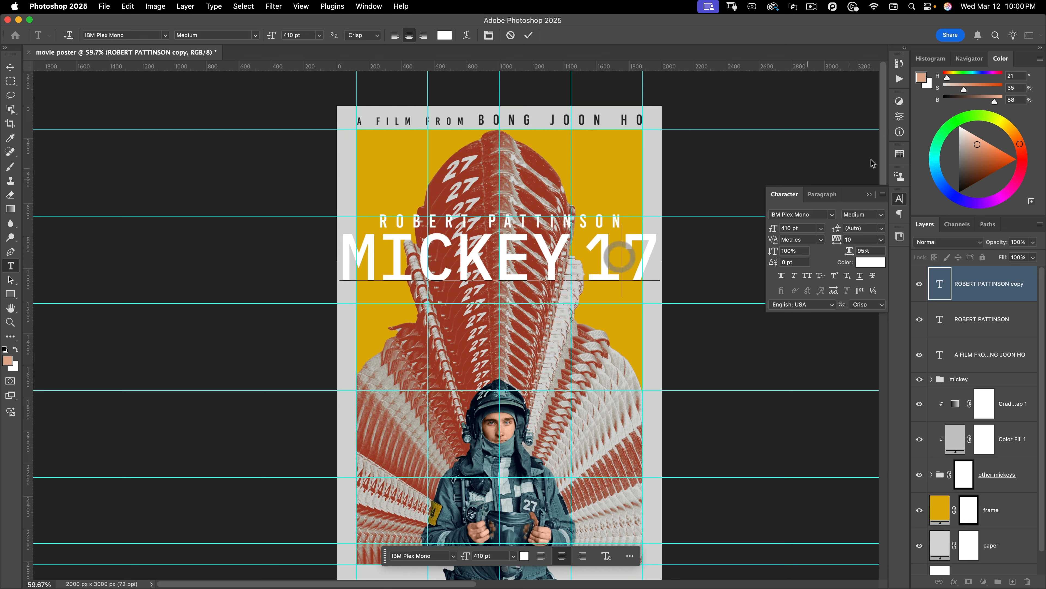
pyautogui.hotkey('alt', 'Left')
pyautogui.hotkey('alt', 'Left')
pyautogui.hotkey('alt', 'Left')
pyautogui.hotkey('alt', 'Left')
pyautogui.hotkey('alt', 'Left')
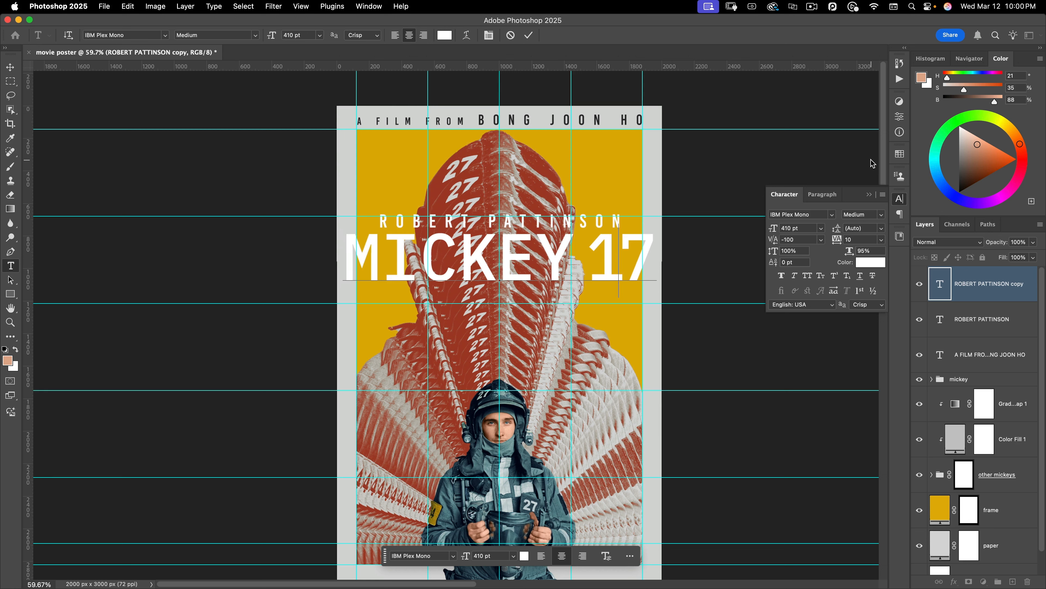
pyautogui.hotkey('alt', 'Left')
pyautogui.hotkey('alt', 'Left')
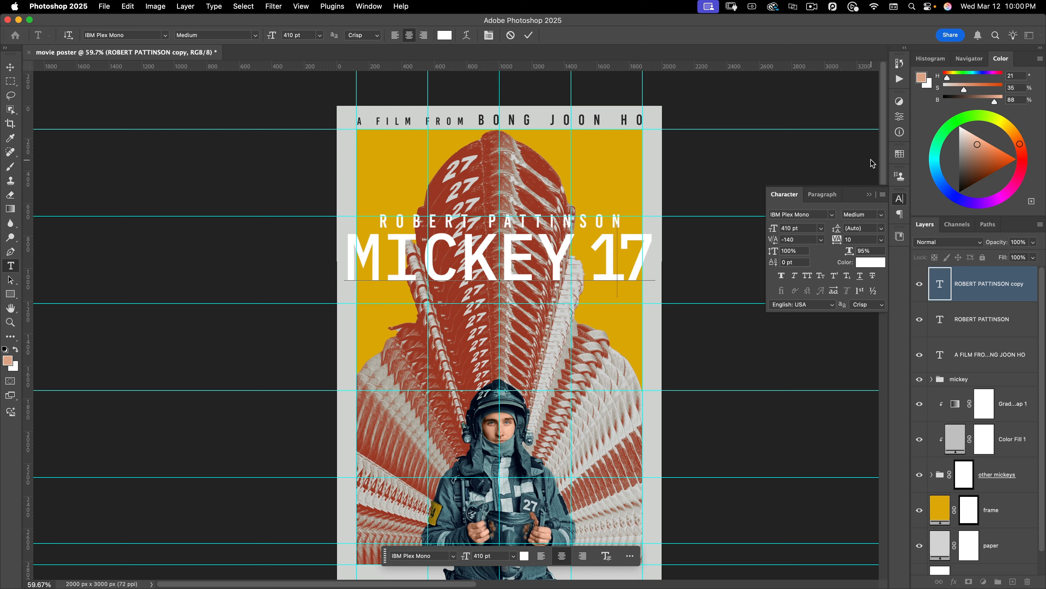
pyautogui.click(871, 160)
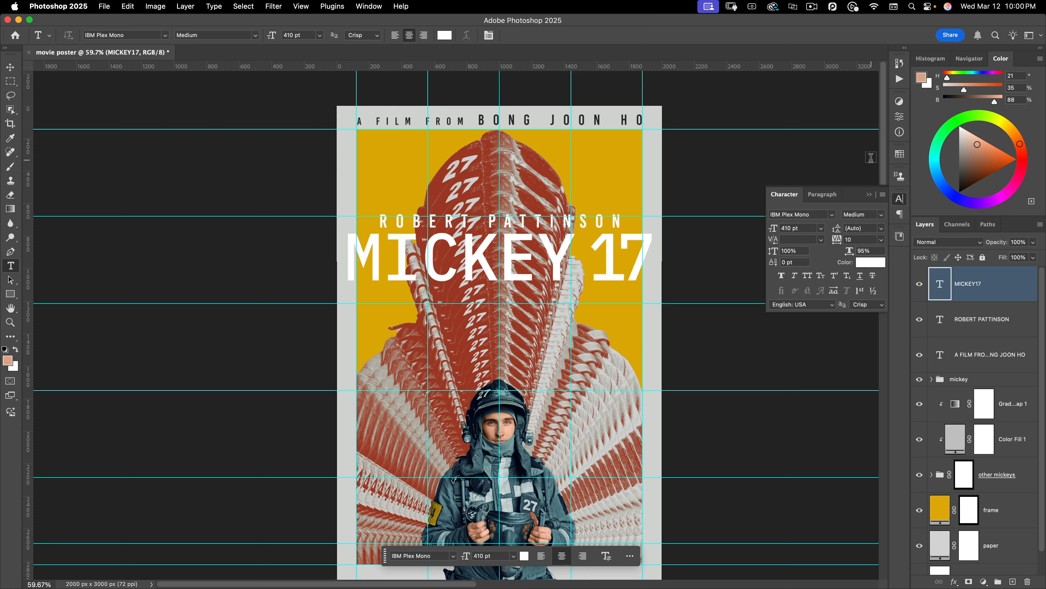
pyautogui.press('v')
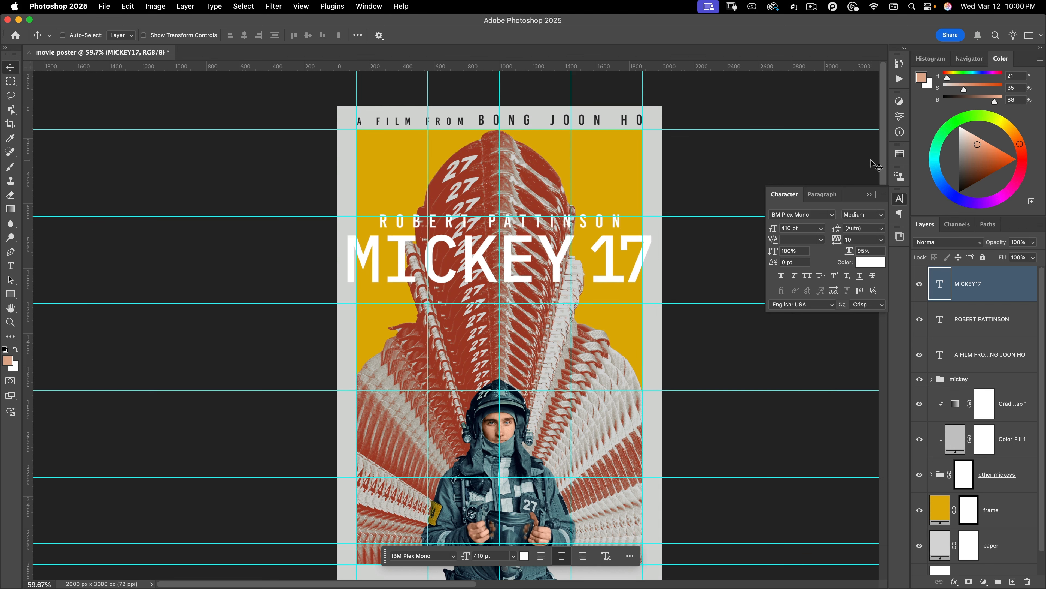
# Expand the "other mickeys" group and toggle mickey copies 9 and 10 off and on to examine which part of the artwork each forms
pyautogui.moveTo(524, 357); pyautogui.dragTo(786, 372)
pyautogui.scroll(-1, 943, 385)
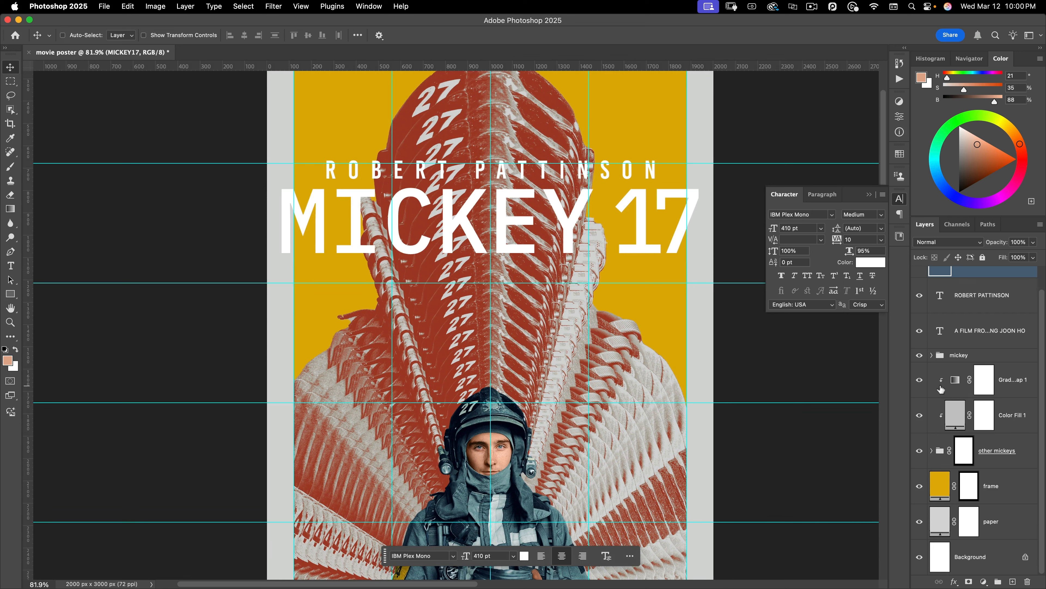
pyautogui.click(932, 450)
pyautogui.scroll(-5, 948, 453)
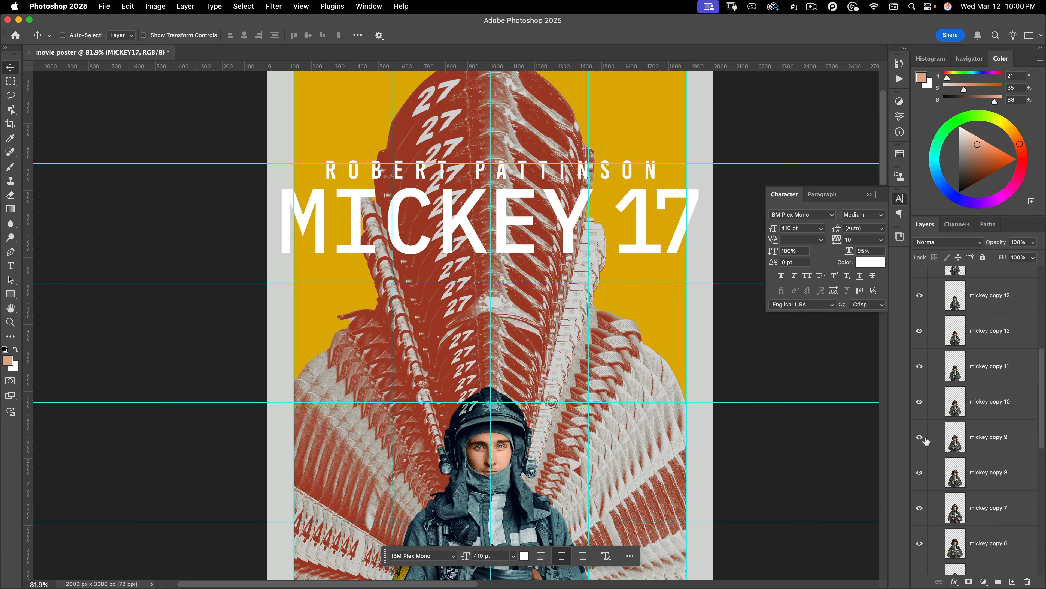
pyautogui.click(921, 438)
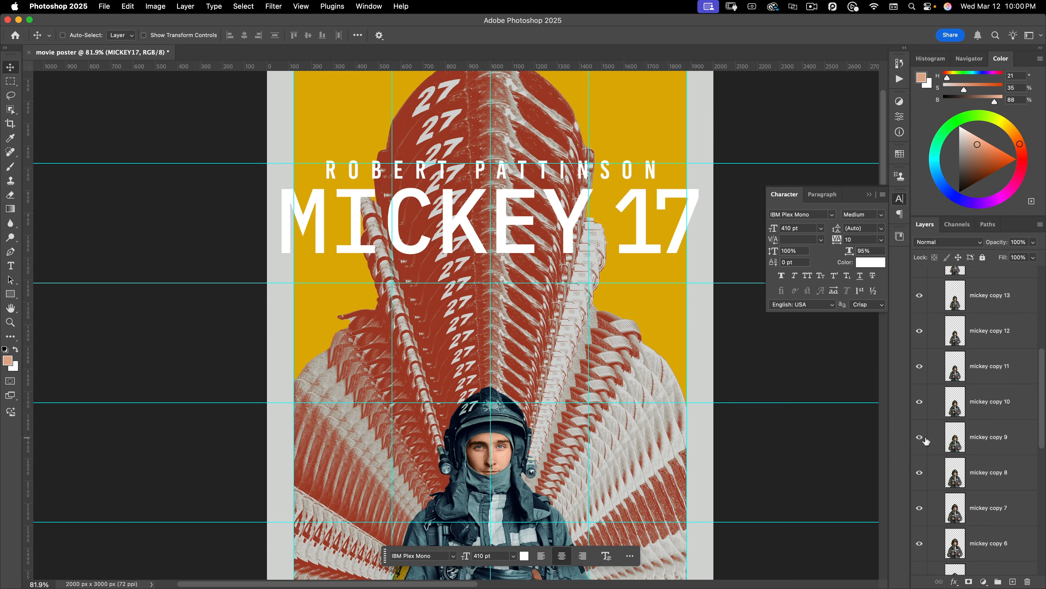
pyautogui.click(920, 402)
pyautogui.click(920, 399)
pyautogui.click(920, 400)
pyautogui.click(920, 437)
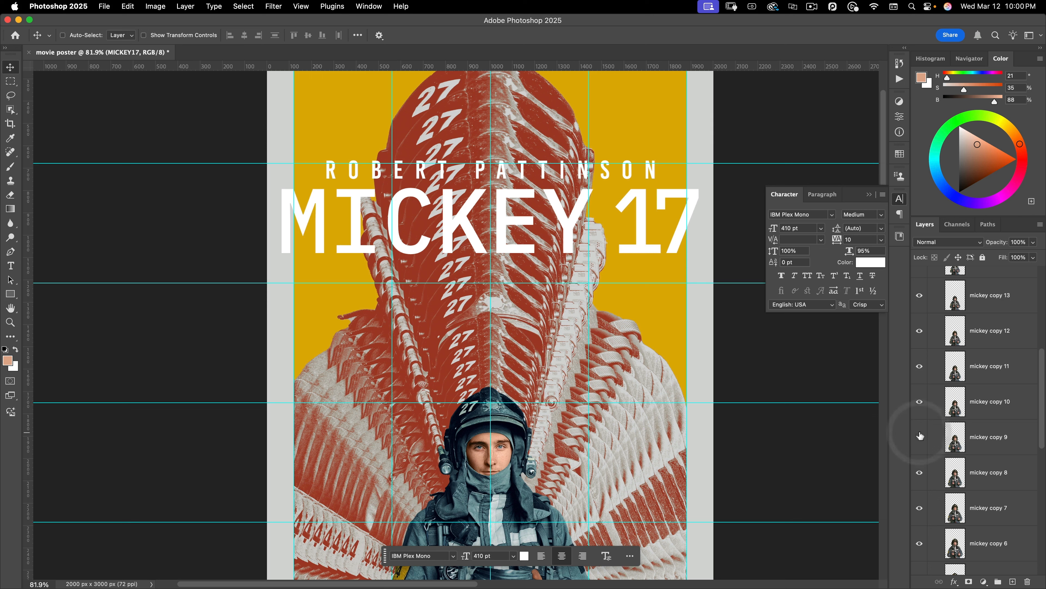
# Toggle mickey copies 7 and 6 off and on to examine where each sits relative to the title
pyautogui.click(920, 366)
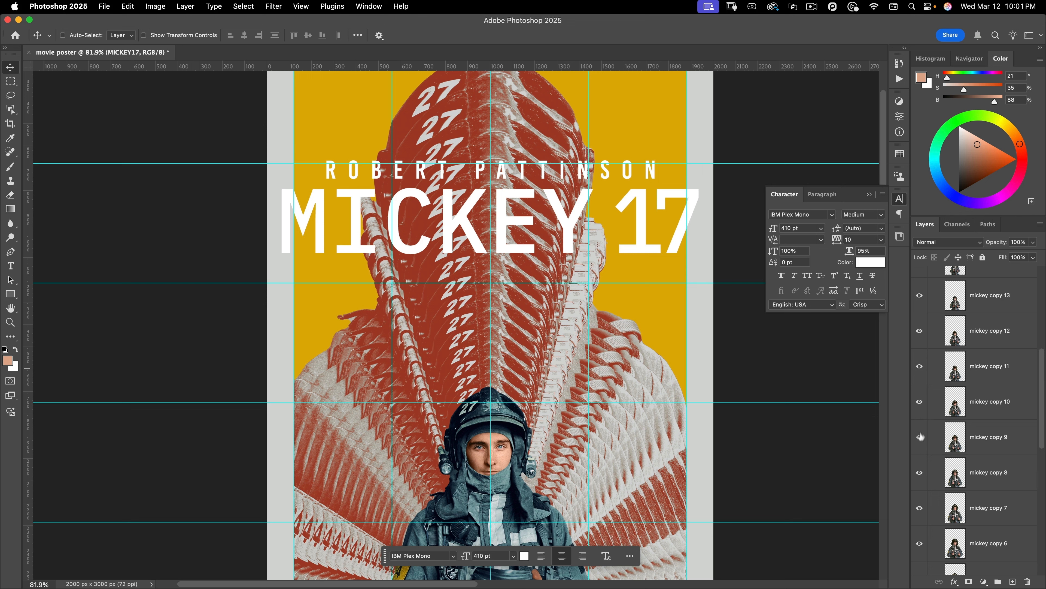
pyautogui.click(920, 508)
pyautogui.click(920, 507)
pyautogui.click(920, 508)
pyautogui.click(920, 507)
pyautogui.click(920, 543)
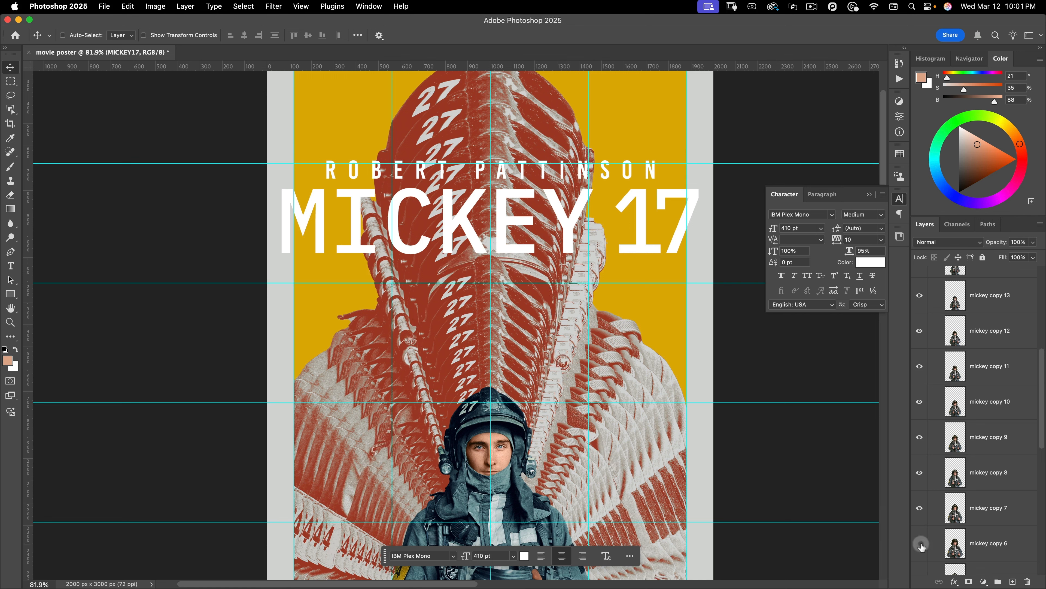
pyautogui.click(920, 543)
pyautogui.click(919, 543)
pyautogui.click(920, 544)
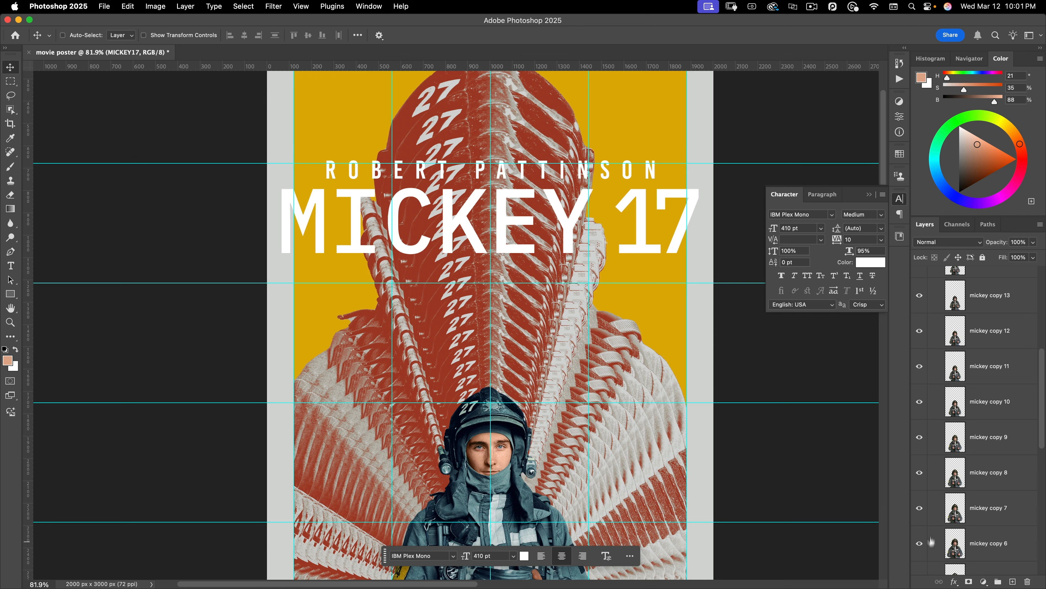
# Group the MICKEY17, actor and director text layers and mask the group so the silhouette of mickey copy 6 hides the text behind it
pyautogui.scroll(-2, 952, 532)
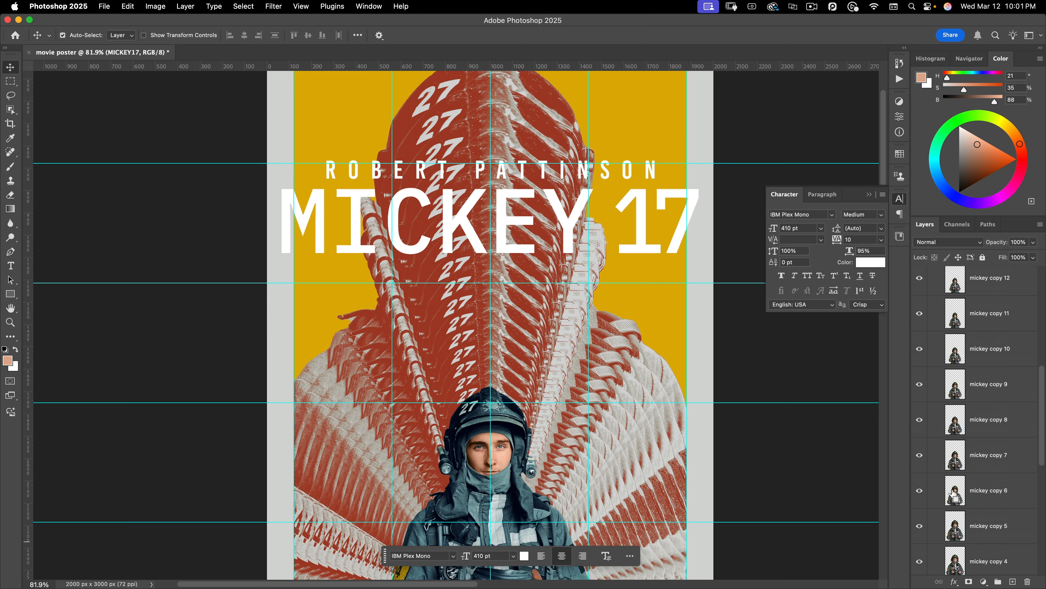
pyautogui.keyDown('super'); pyautogui.click(954, 493); pyautogui.keyUp('super')
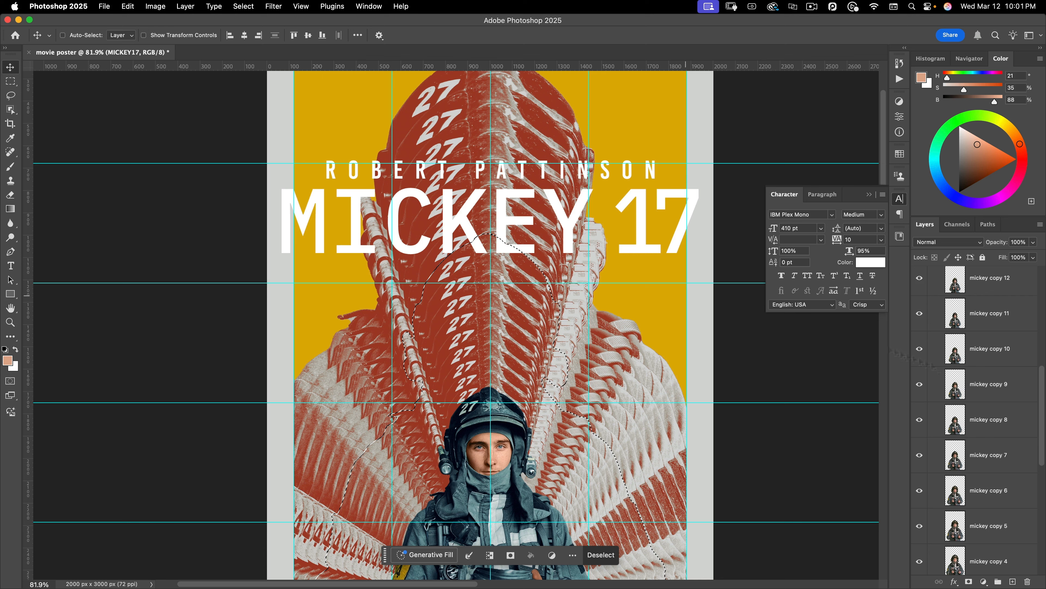
pyautogui.scroll(8, 934, 298)
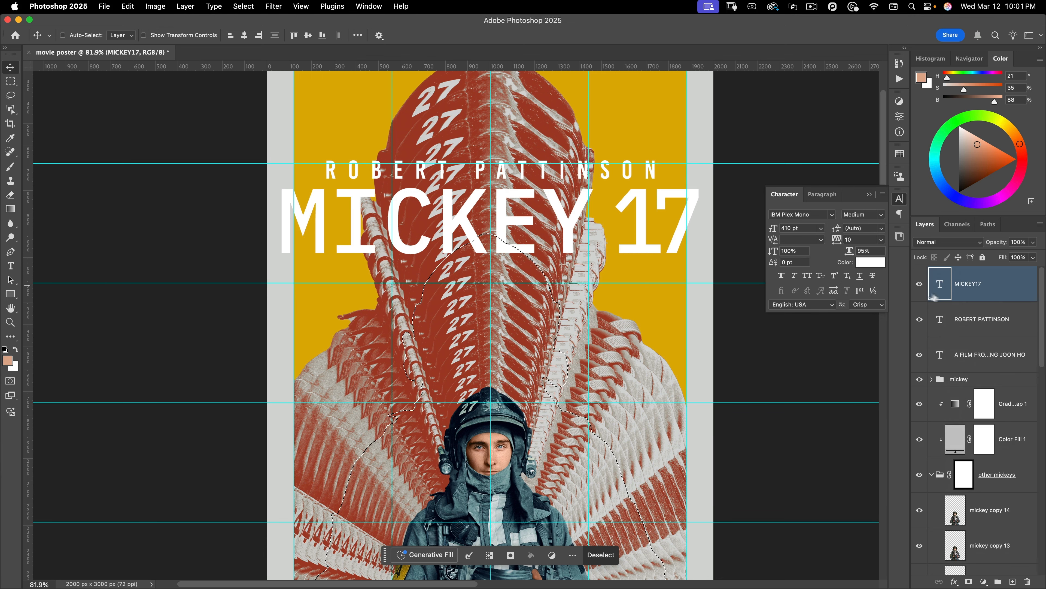
pyautogui.keyDown('shift'); pyautogui.click(960, 355); pyautogui.keyUp('shift')
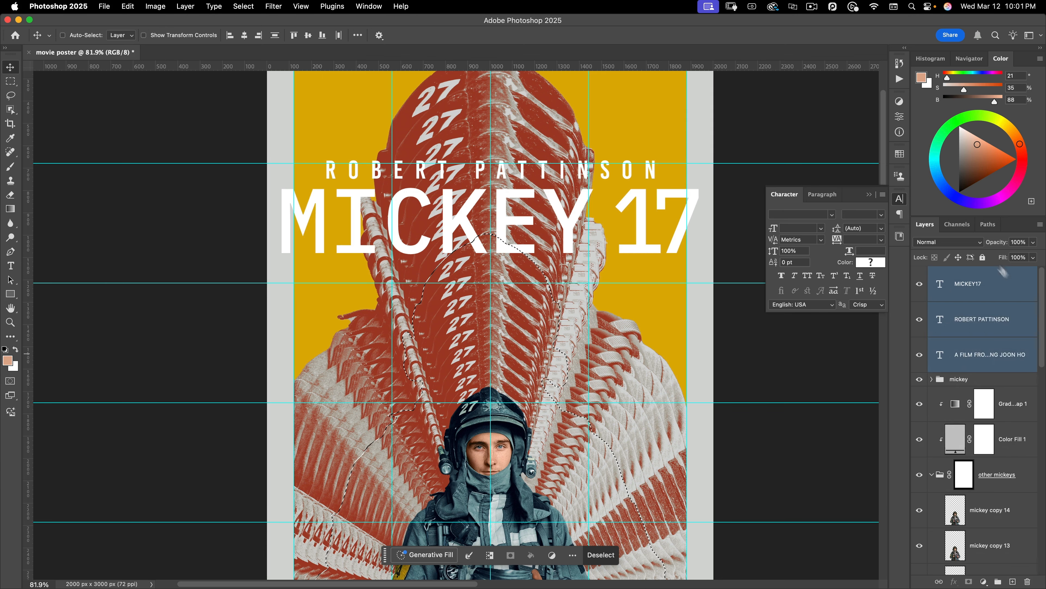
pyautogui.press('super+g')
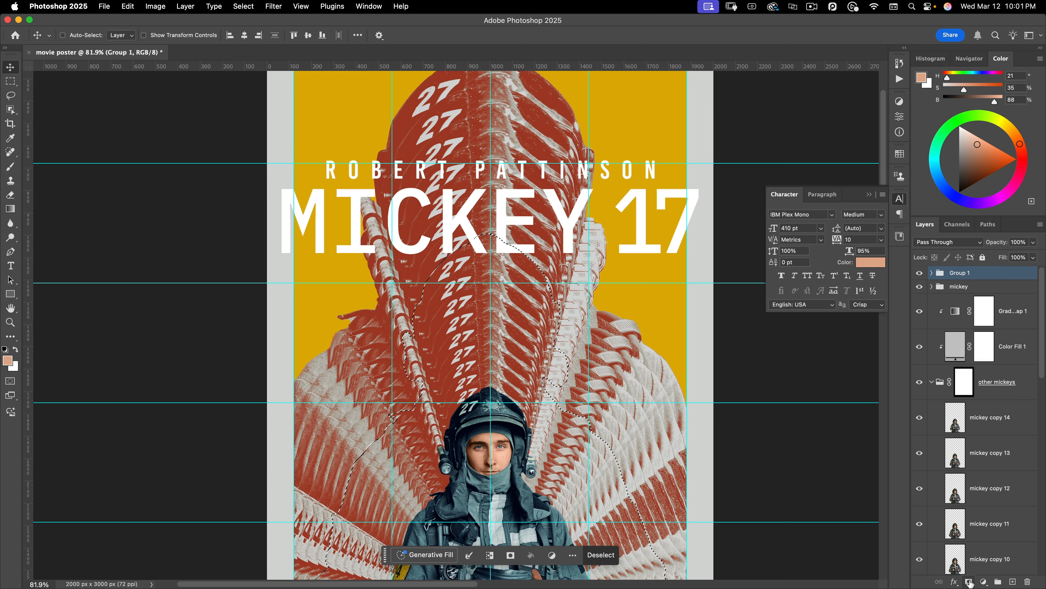
pyautogui.click(969, 581)
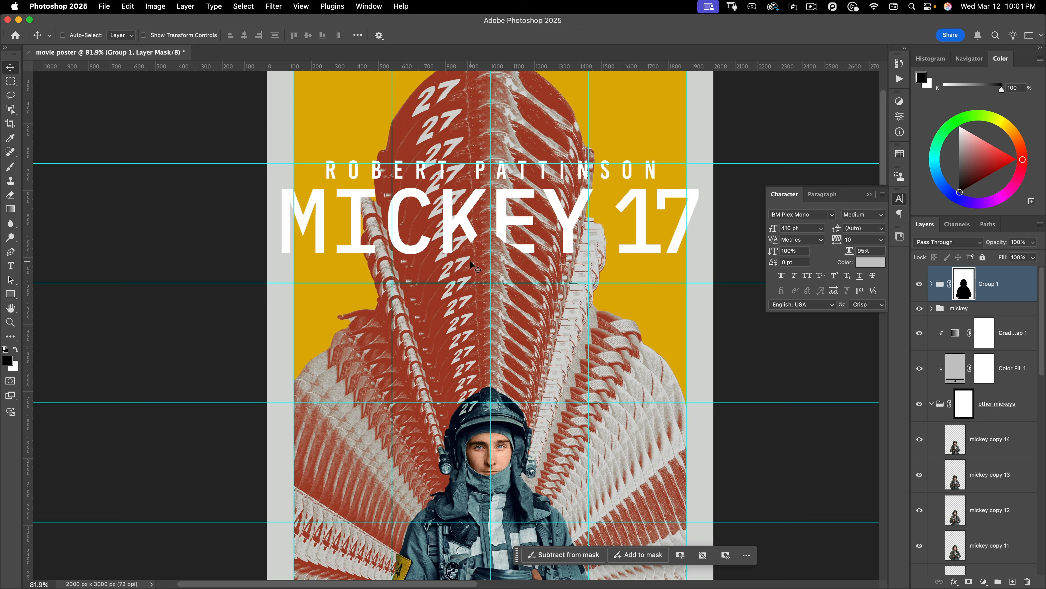
# Rename the masked text group as TITLING
pyautogui.doubleClick(988, 283)
pyautogui.write('TITLING')
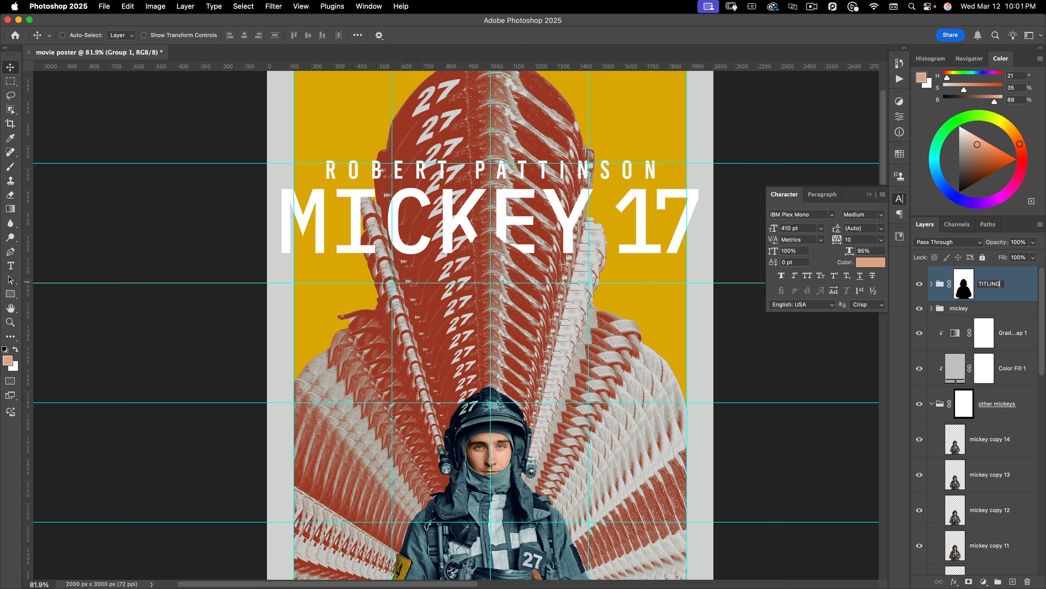
pyautogui.press('Return')
# Add a layer mask to the MICKEY17 text layer and marquee-select a thin horizontal strip across the middle of the title
pyautogui.click(932, 284)
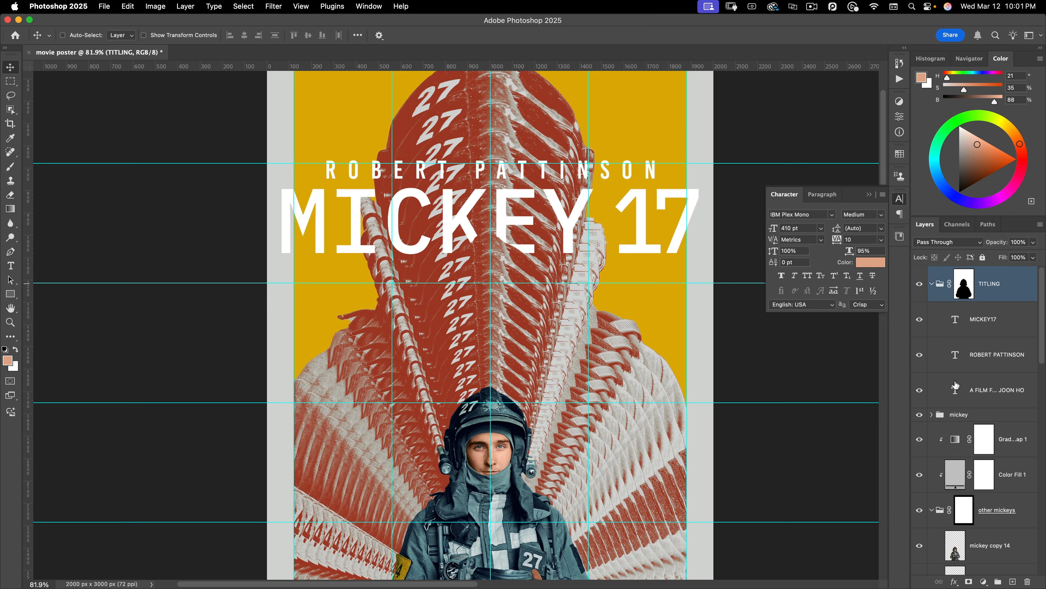
pyautogui.click(983, 326)
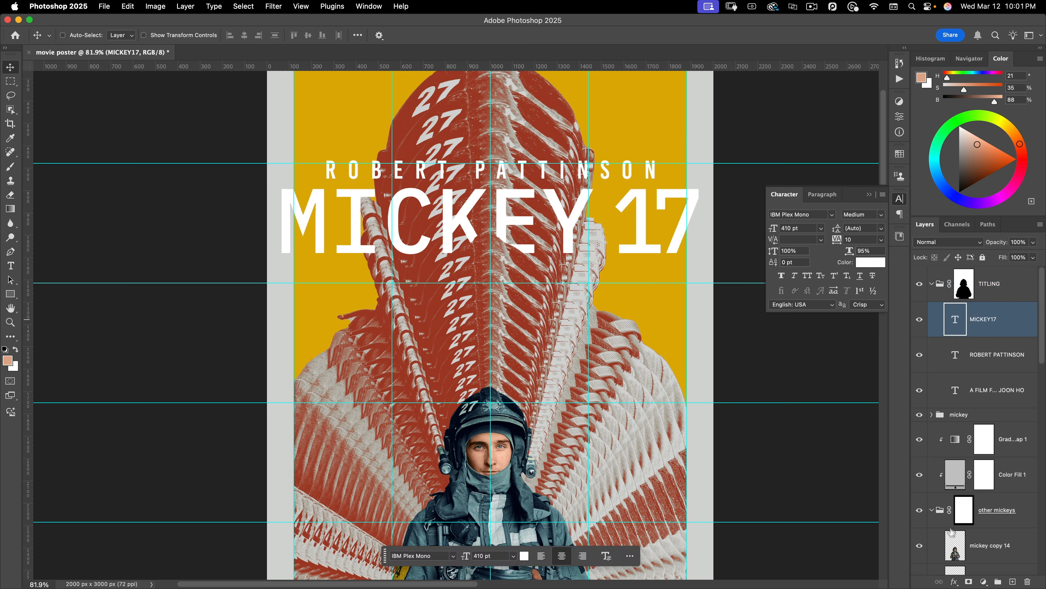
pyautogui.click(968, 581)
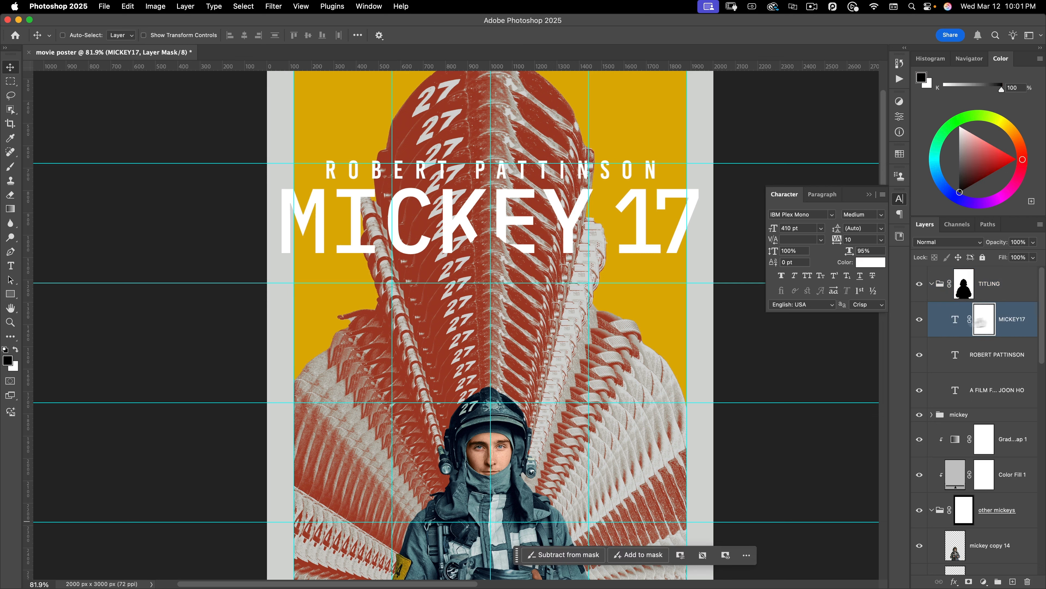
pyautogui.click(11, 82)
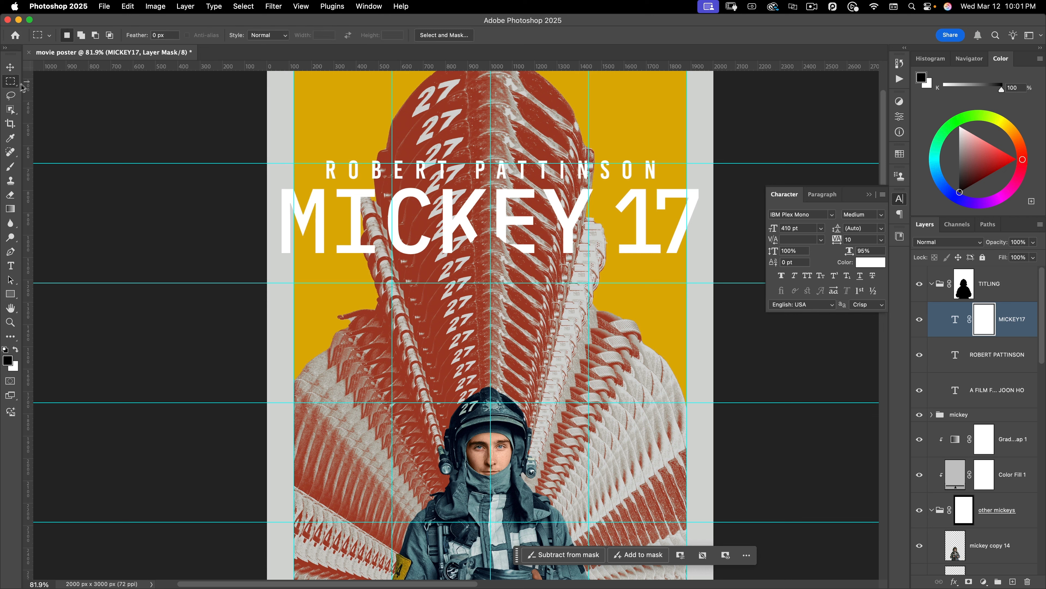
pyautogui.moveTo(258, 219); pyautogui.dragTo(776, 225)
# Transform the strip selection to reduce its height to 74.67%, keeping its full width
pyautogui.scroll(2, 536, 211)
pyautogui.scroll(3, 559, 200)
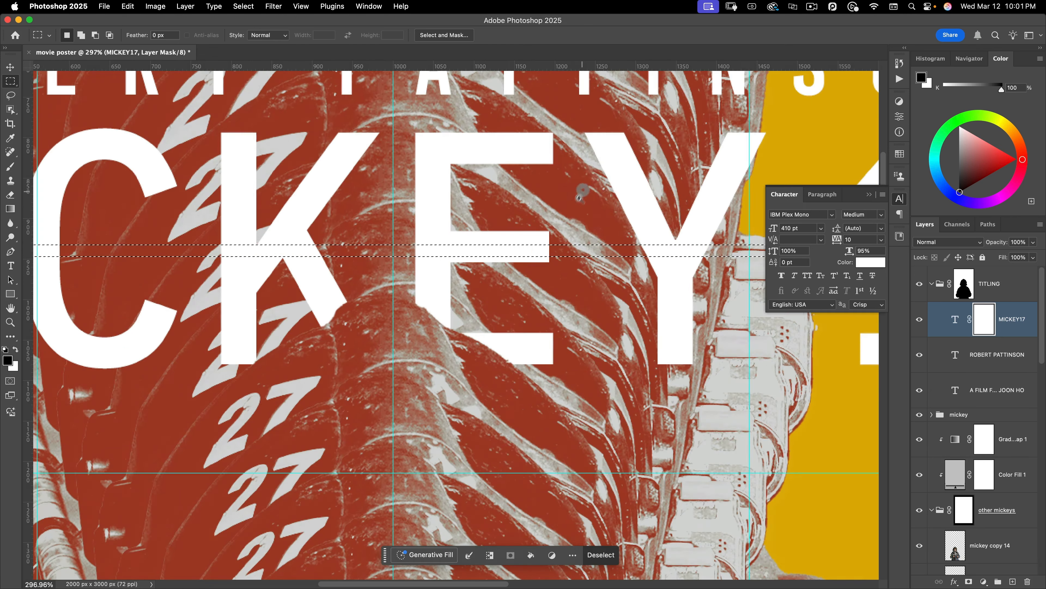
pyautogui.rightClick(582, 250)
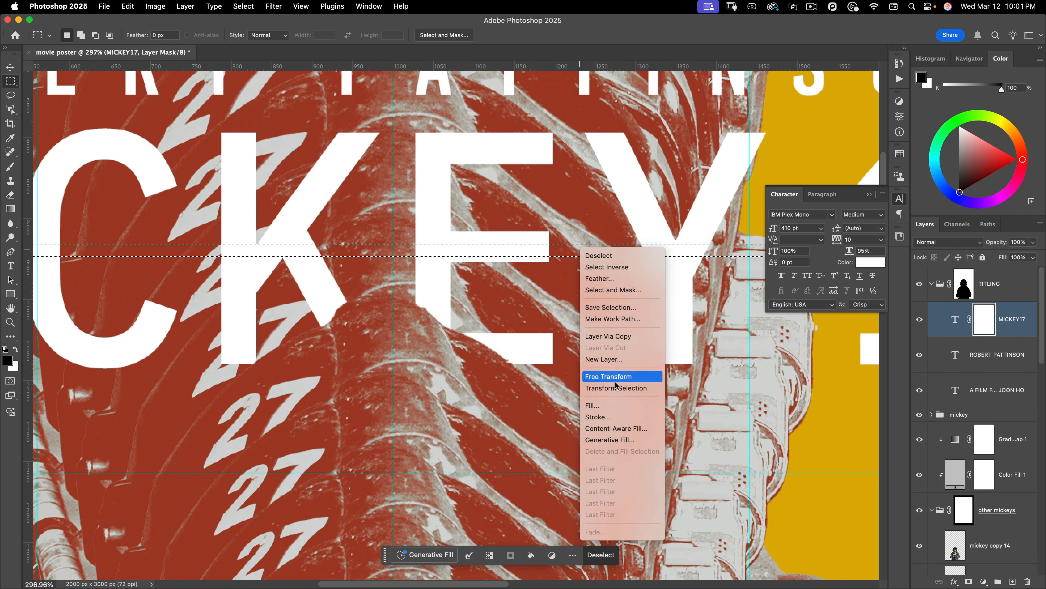
pyautogui.click(641, 388)
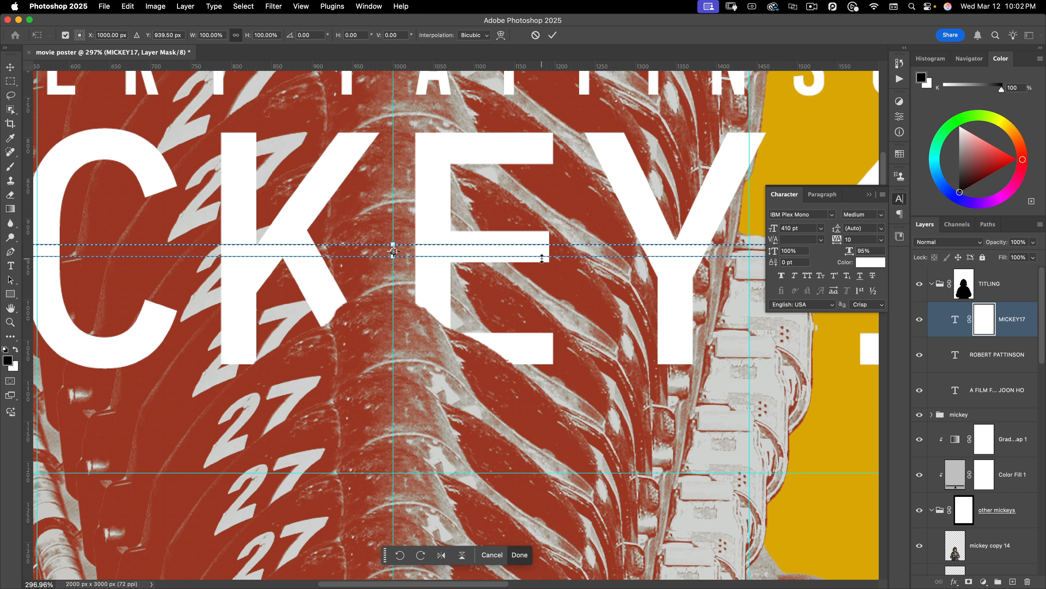
pyautogui.moveTo(542, 258); pyautogui.dragTo(544, 253)
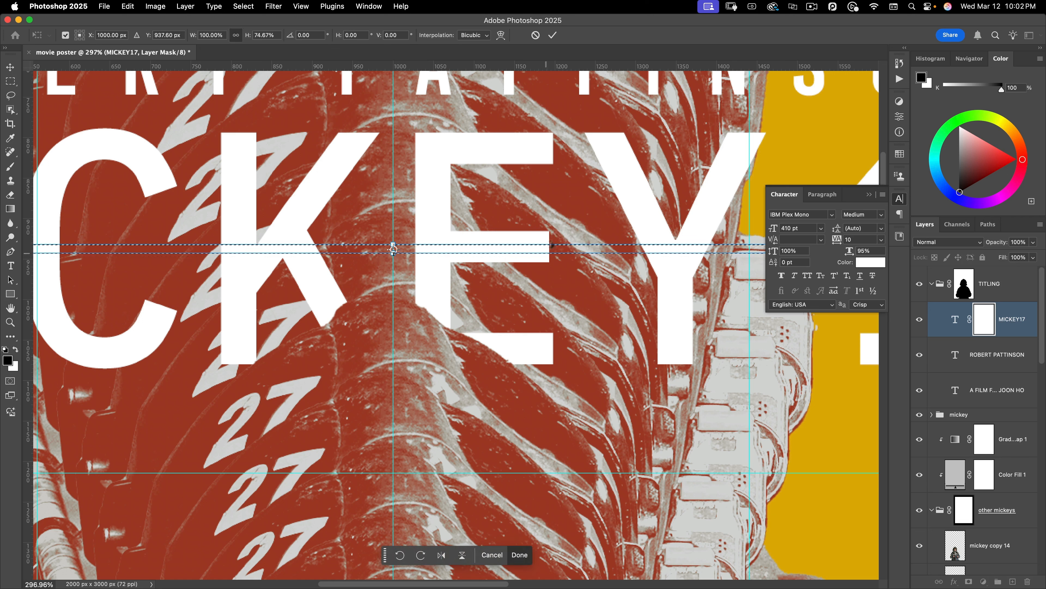
pyautogui.press('Return')
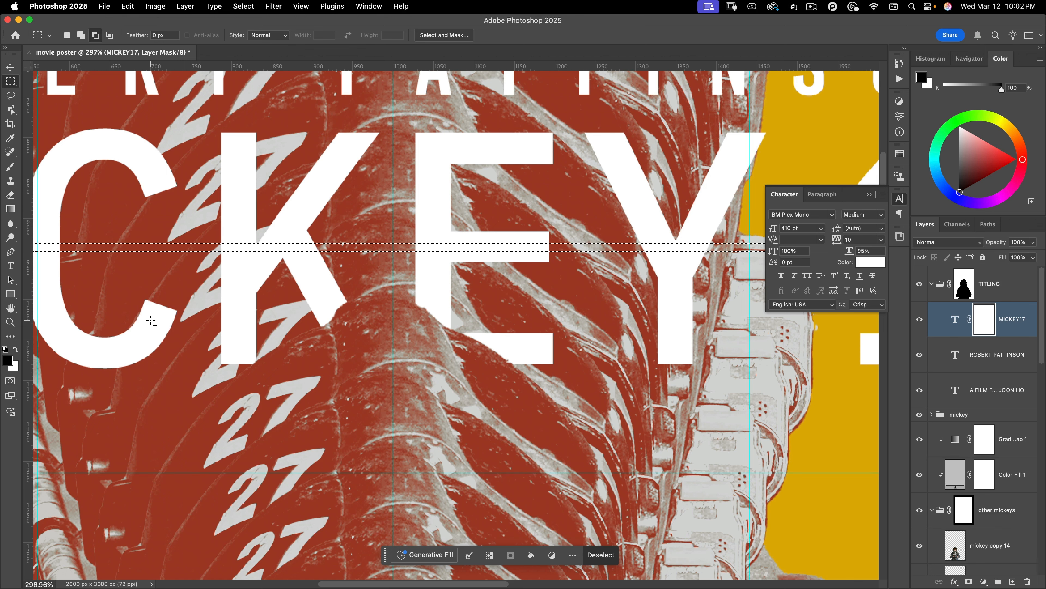
# Fill the strip with black on the MICKEY17 mask to cut a thin gap through the letters, and clear the selection
pyautogui.press('super+d')
pyautogui.press('super+0')
pyautogui.press('v')
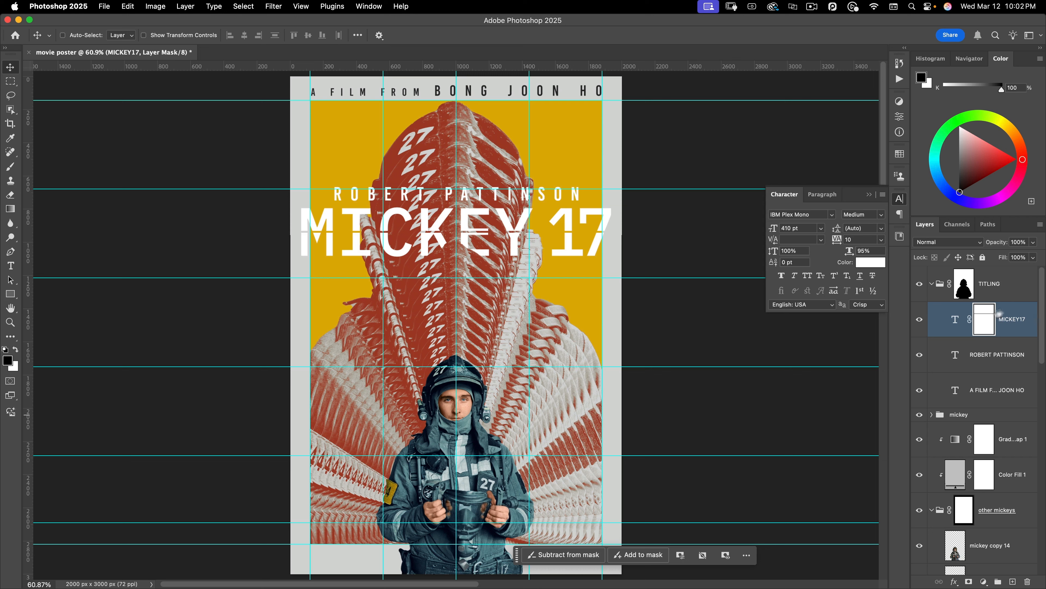
# Collapse the TITLING and "other mickeys" groups and hide the guides
pyautogui.click(1001, 292)
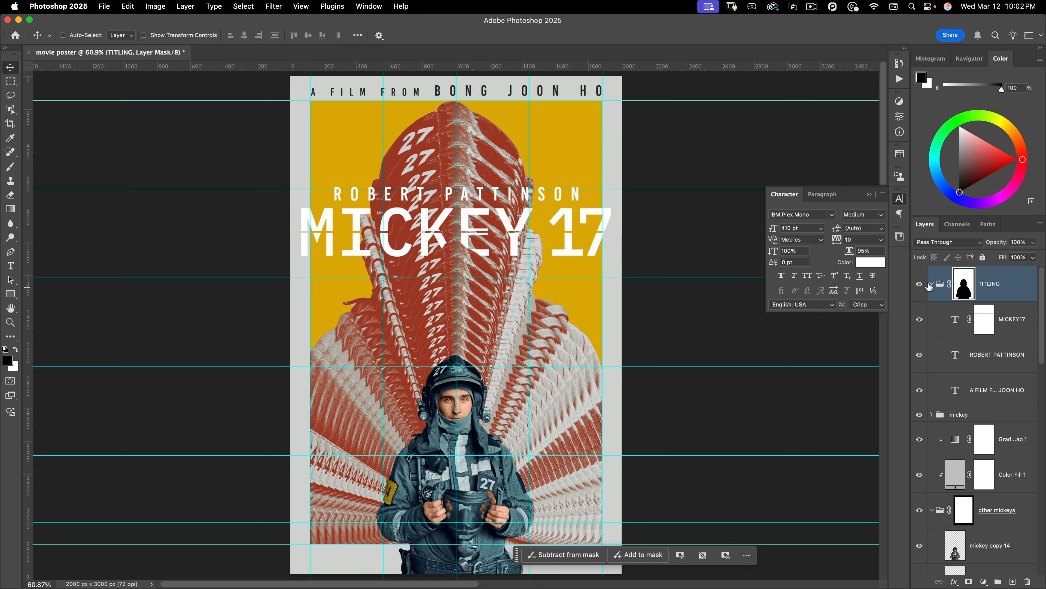
pyautogui.click(932, 285)
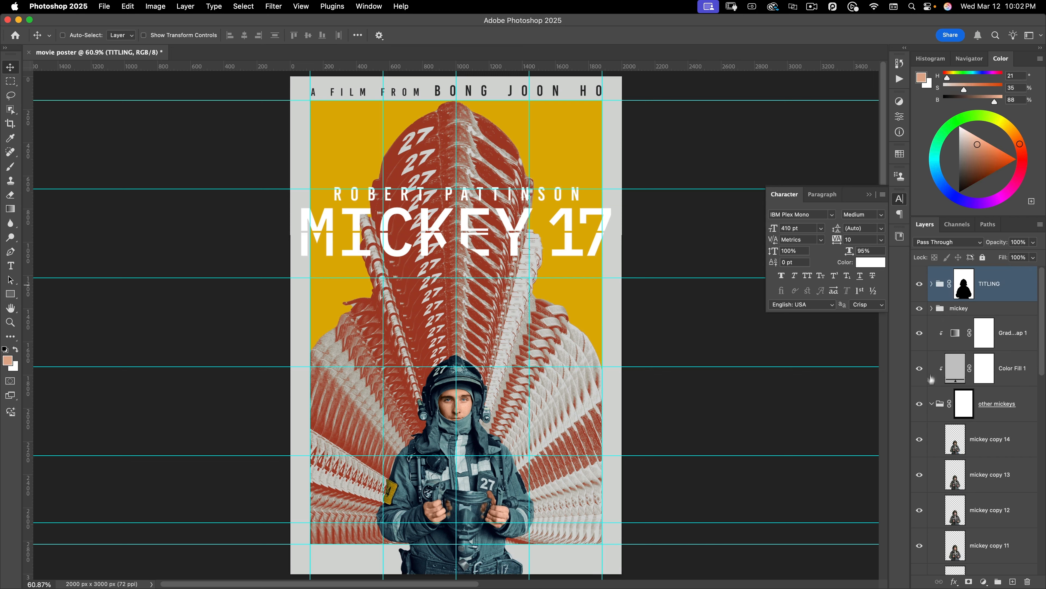
pyautogui.click(931, 405)
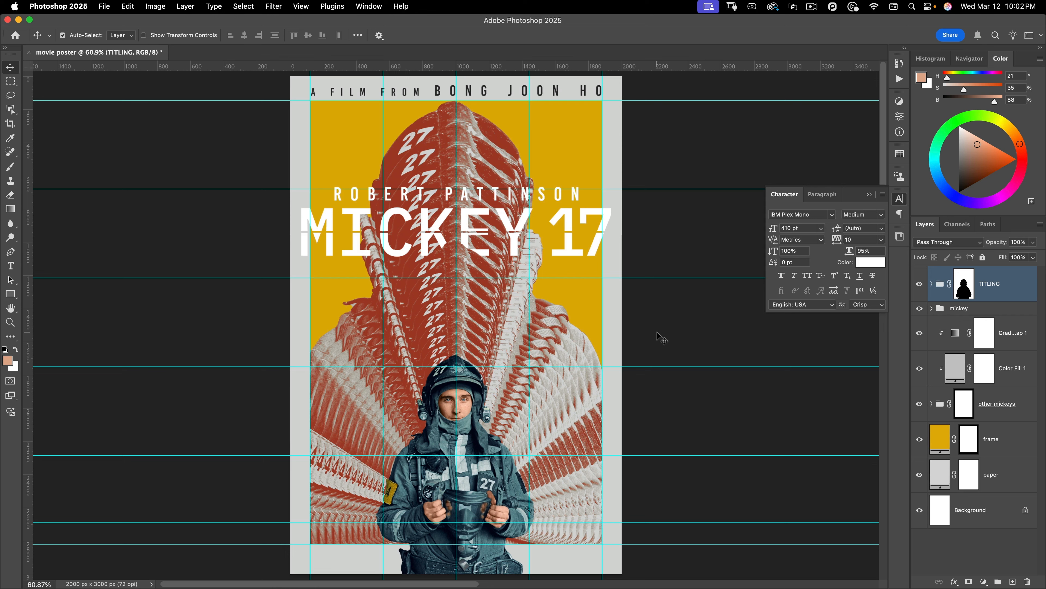
pyautogui.press('super+semicolon')
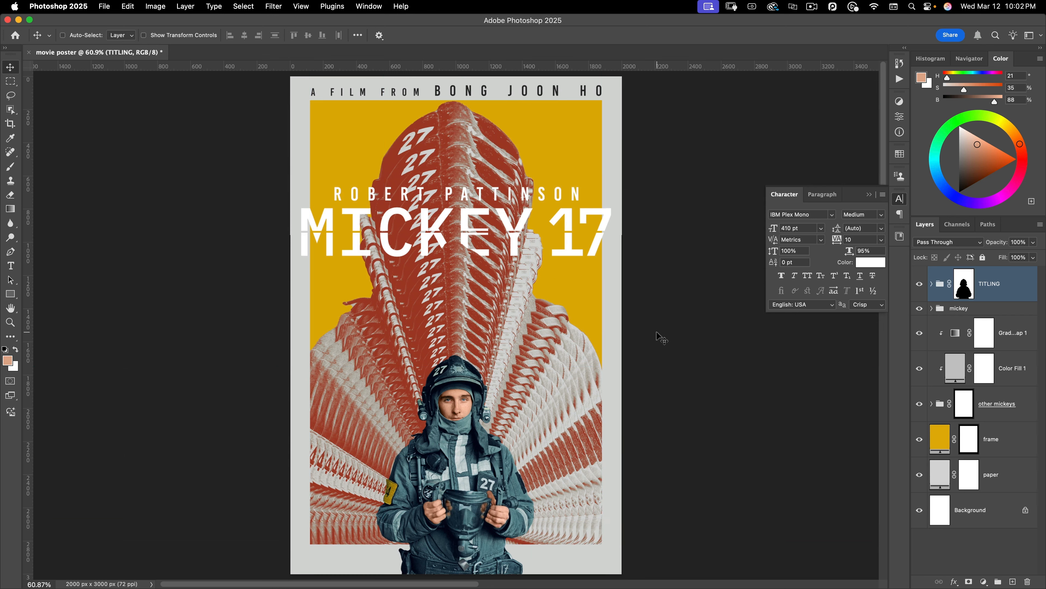
# Preview Texturelabs_Paper_349L.jpg from the assets folder and place it as an embedded image above the TITLING group
pyautogui.click(113, 12)
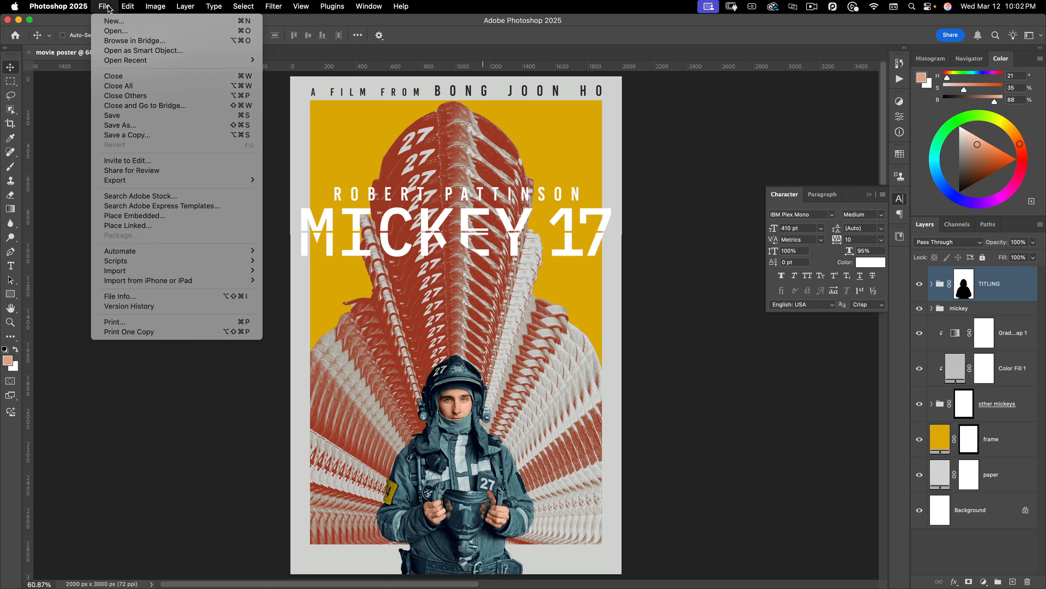
pyautogui.click(147, 216)
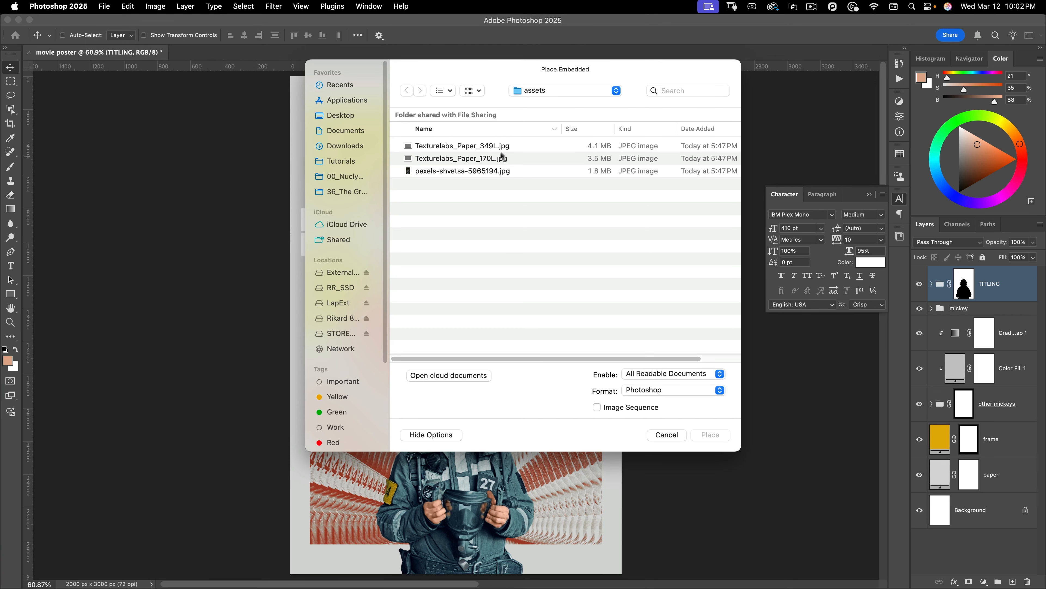
pyautogui.click(469, 170)
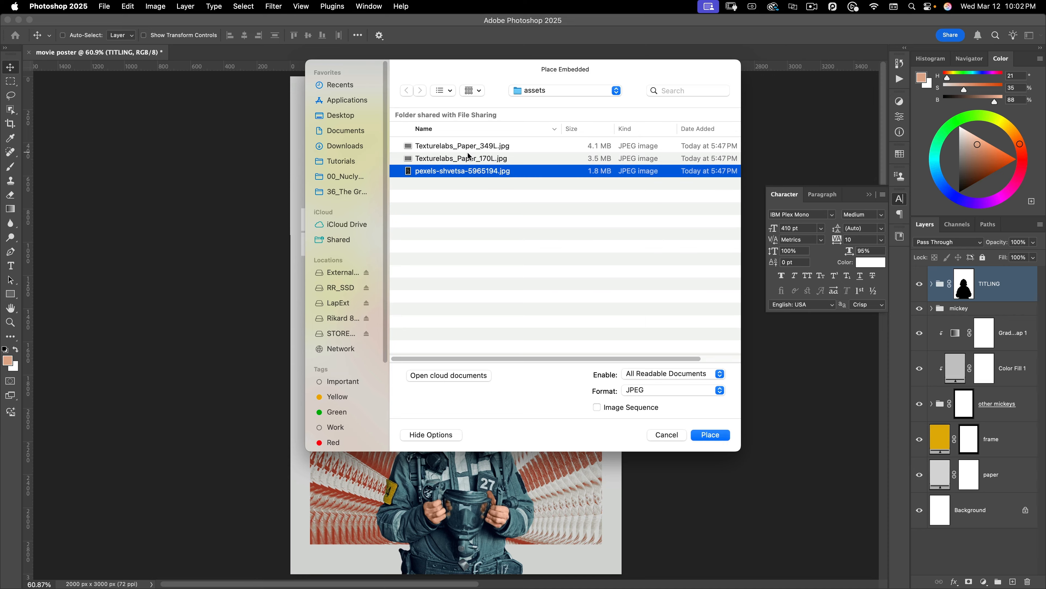
pyautogui.press('Up')
pyautogui.press('Up')
pyautogui.press('space')
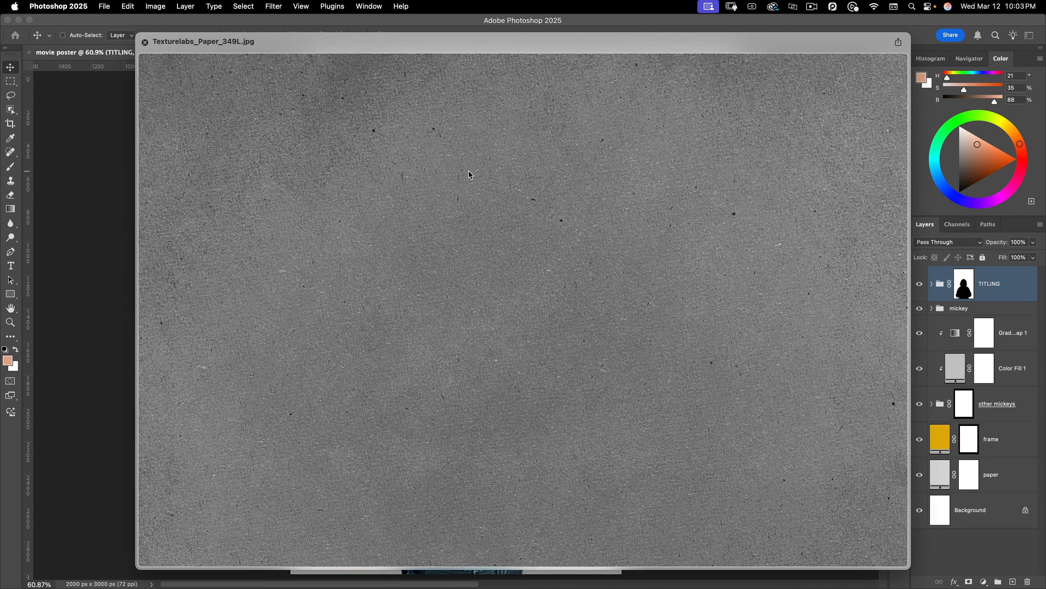
pyautogui.press('space')
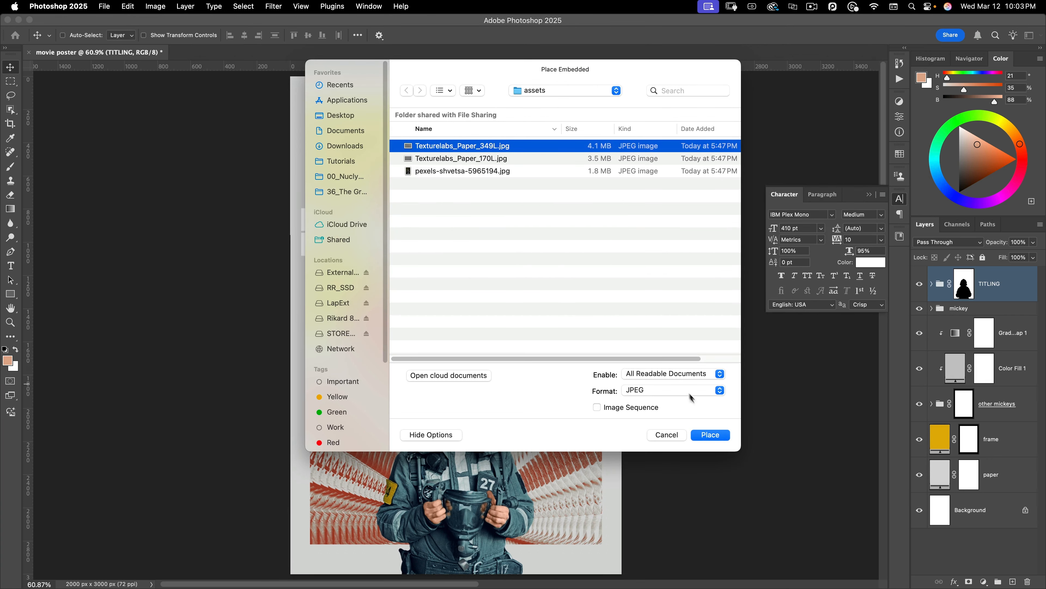
pyautogui.click(710, 435)
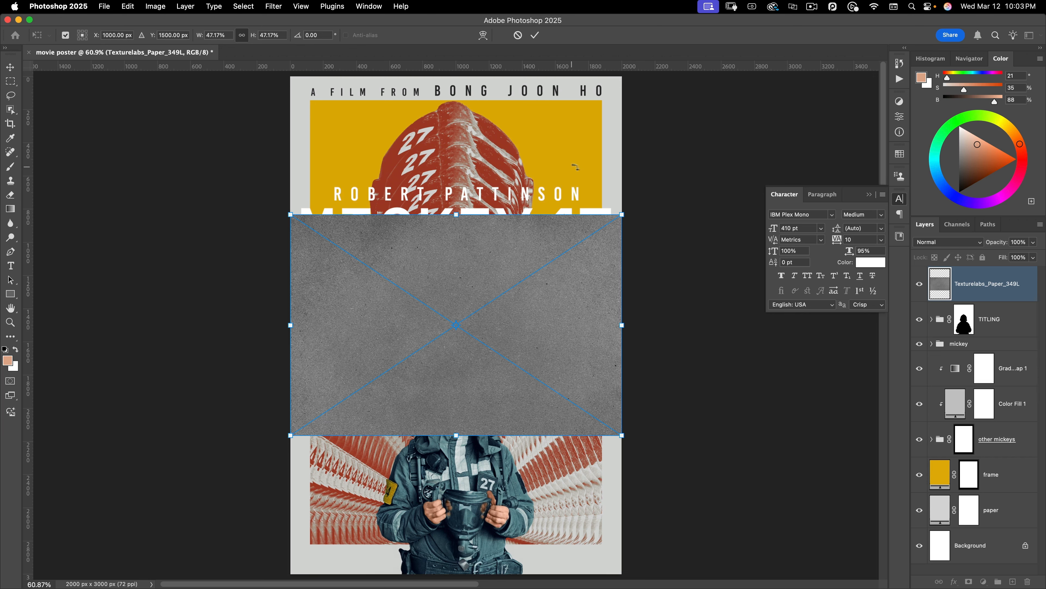
# Rotate the paper texture 90°, scale it to 70.72% to cover the whole poster, and set its blend mode to Linear Light
pyautogui.moveTo(633, 190); pyautogui.dragTo(631, 443)
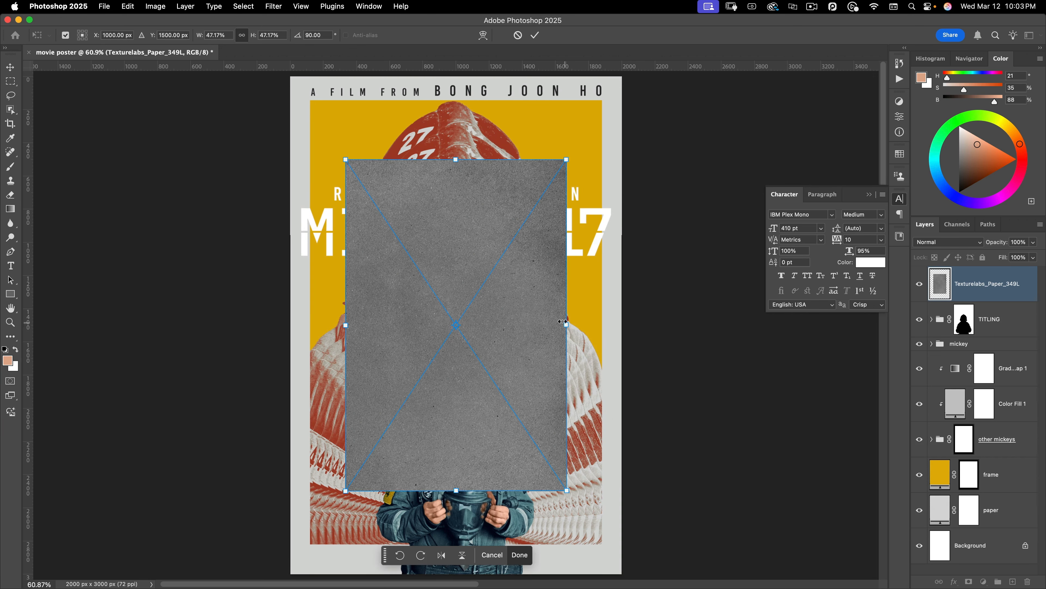
pyautogui.moveTo(566, 325); pyautogui.dragTo(622, 253)
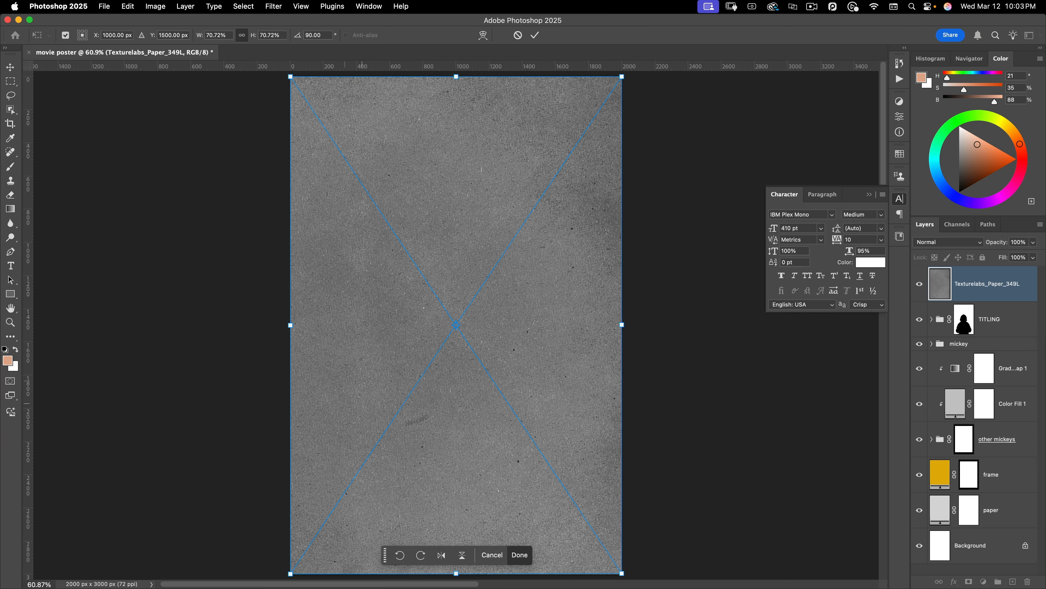
pyautogui.click(535, 36)
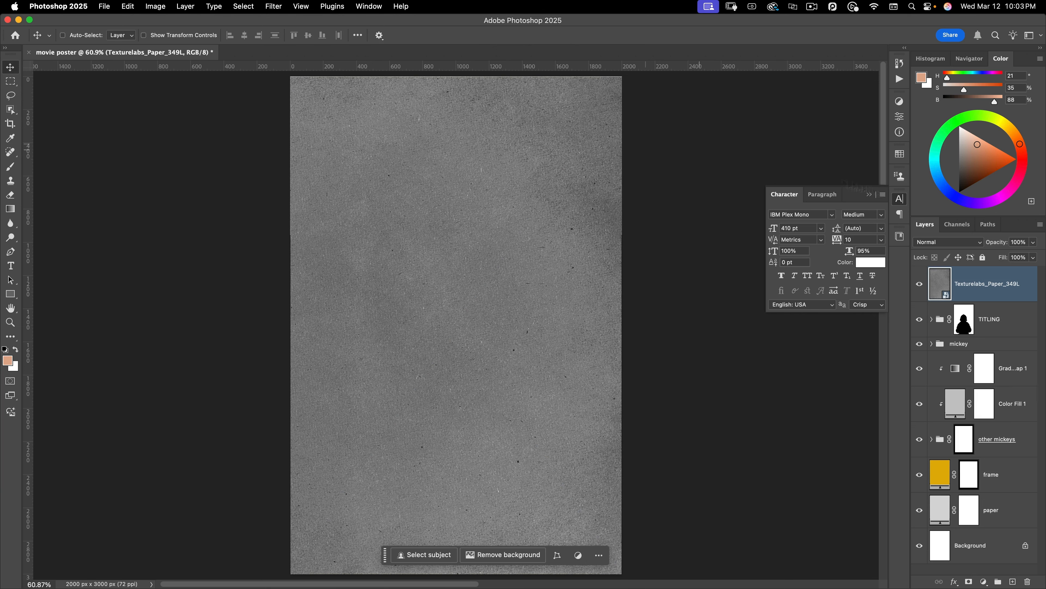
pyautogui.click(940, 243)
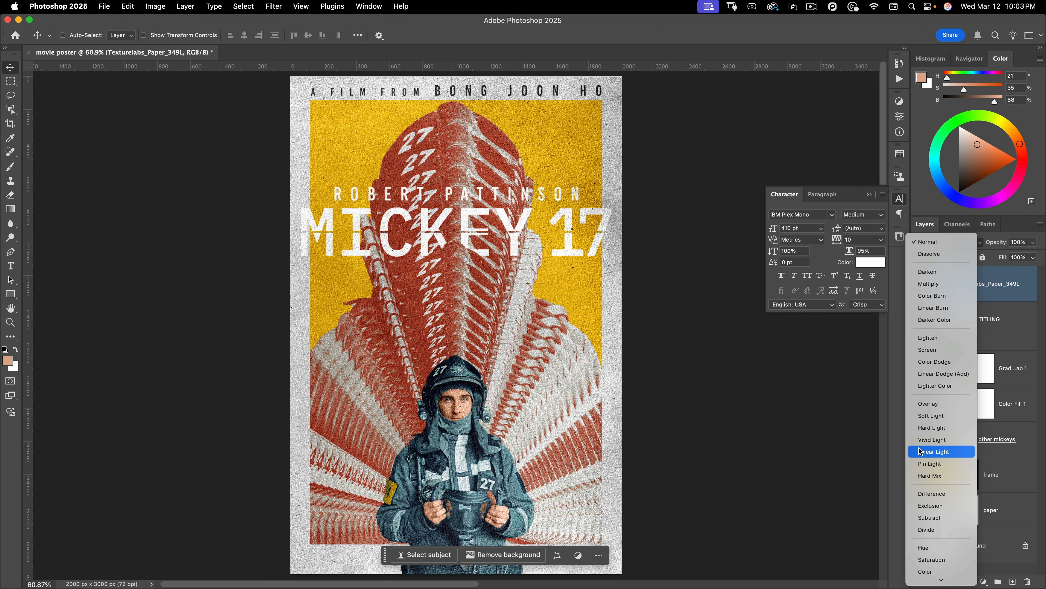
pyautogui.click(927, 452)
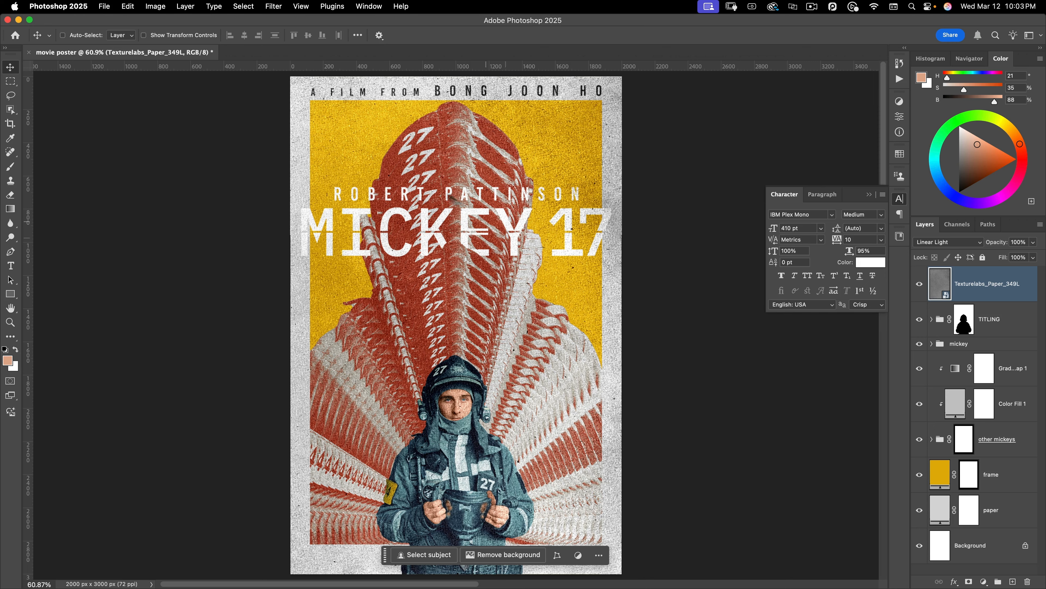
# Examine the paper grain up close on the title letters and on the firefighter's hands and jacket
pyautogui.moveTo(302, 223); pyautogui.dragTo(383, 172)
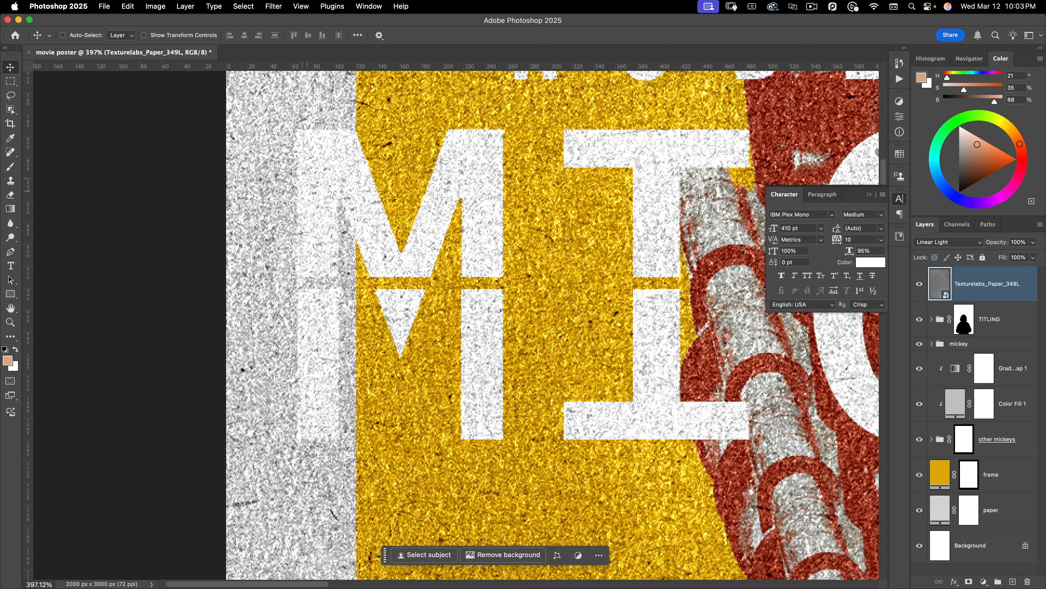
pyautogui.moveTo(529, 325); pyautogui.dragTo(398, 408)
pyautogui.moveTo(567, 419); pyautogui.dragTo(693, 284)
pyautogui.moveTo(353, 281); pyautogui.dragTo(469, 439)
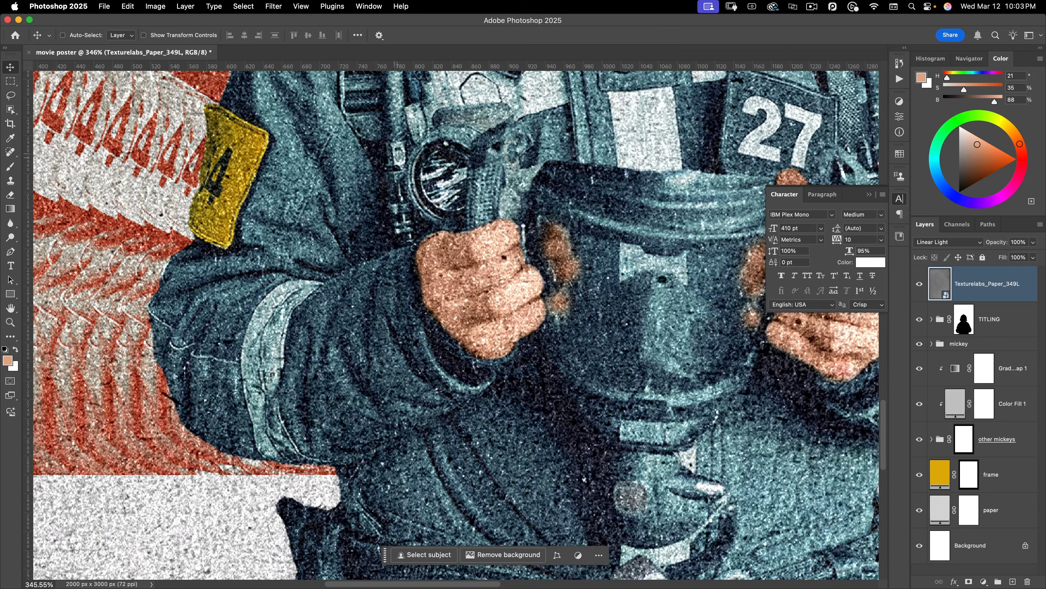
pyautogui.moveTo(486, 300); pyautogui.dragTo(434, 328)
pyautogui.moveTo(686, 288); pyautogui.dragTo(614, 367)
pyautogui.moveTo(567, 269); pyautogui.dragTo(574, 429)
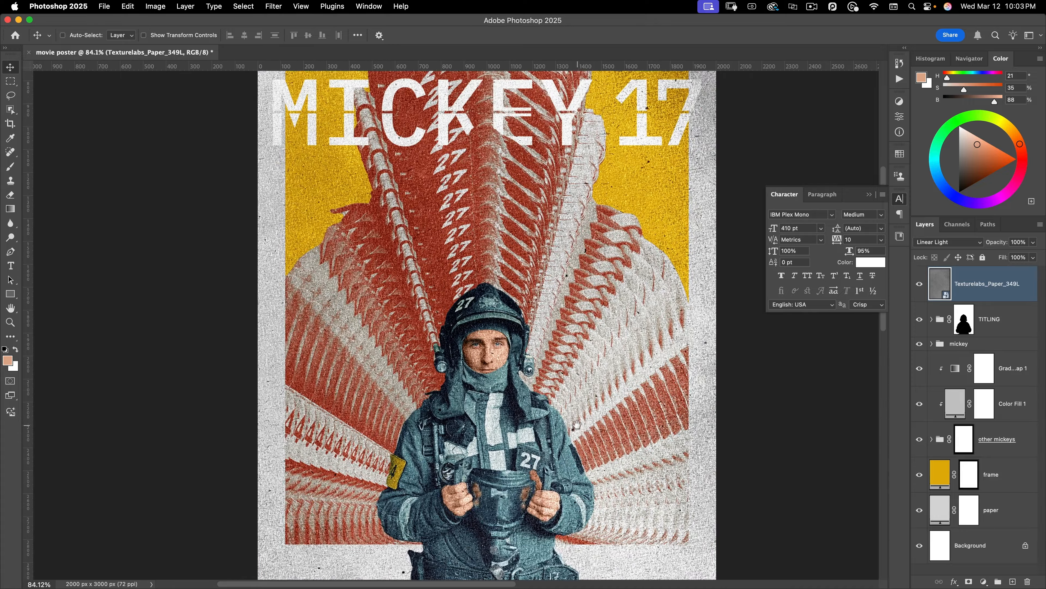
# Reduce the fill of the Texturelabs_Paper_349L texture layer to 30%
pyautogui.moveTo(606, 372); pyautogui.dragTo(562, 431)
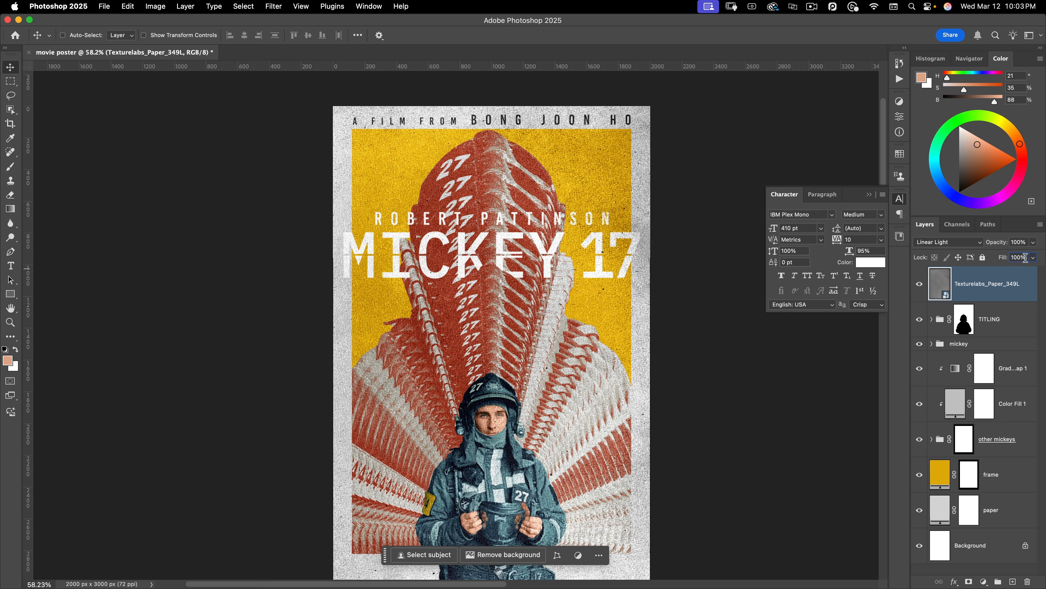
pyautogui.click(990, 258)
pyautogui.write('30')
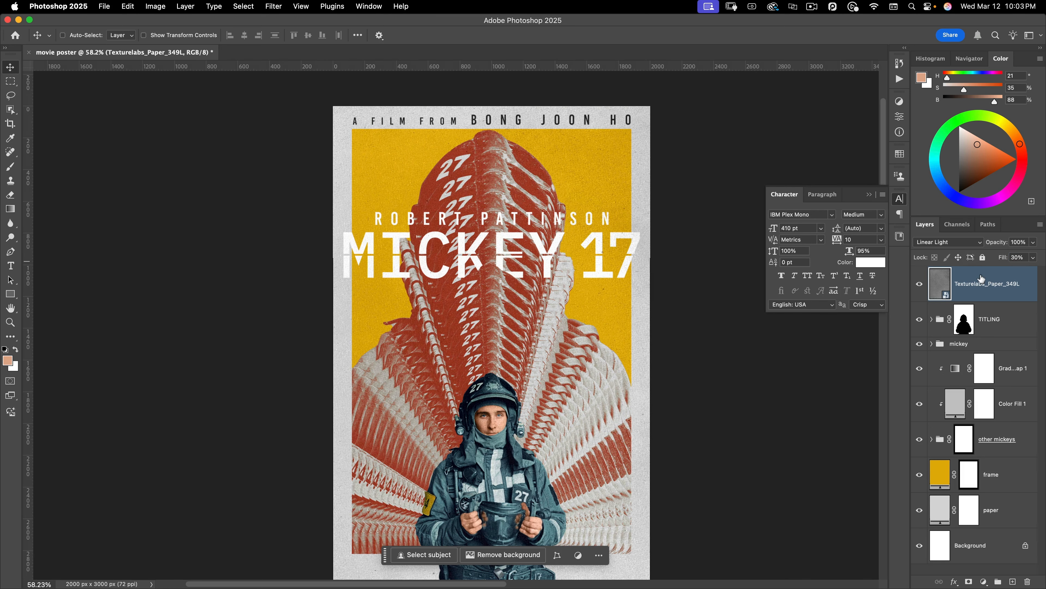
# Examine the softened paper grain up close on the titling and yellow frame, and across the firefighter figures and the whole poster
pyautogui.moveTo(477, 250); pyautogui.dragTo(564, 210)
pyautogui.moveTo(342, 227); pyautogui.dragTo(662, 264)
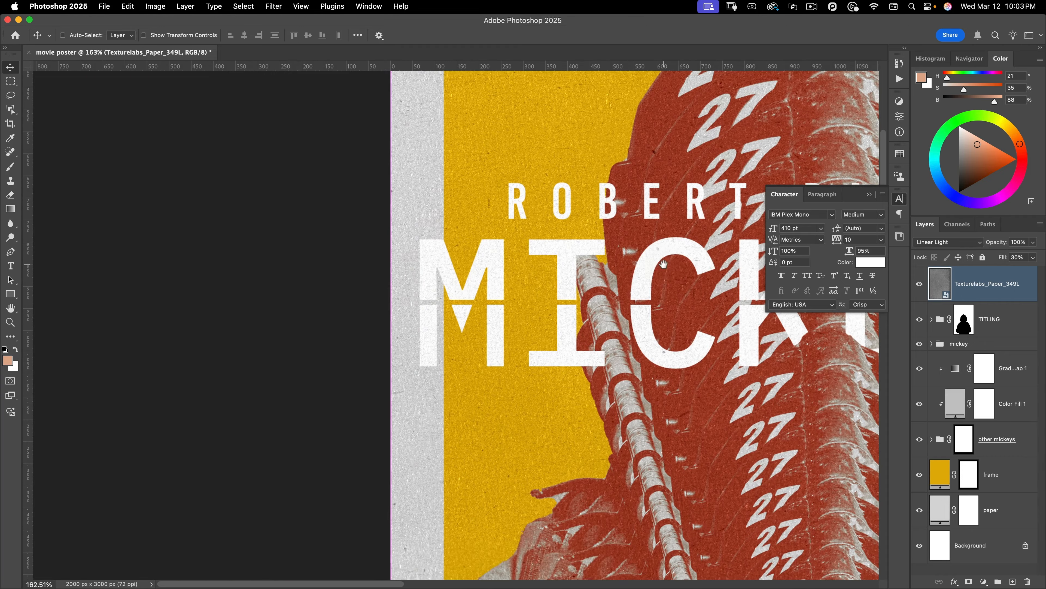
pyautogui.moveTo(462, 230); pyautogui.dragTo(415, 407)
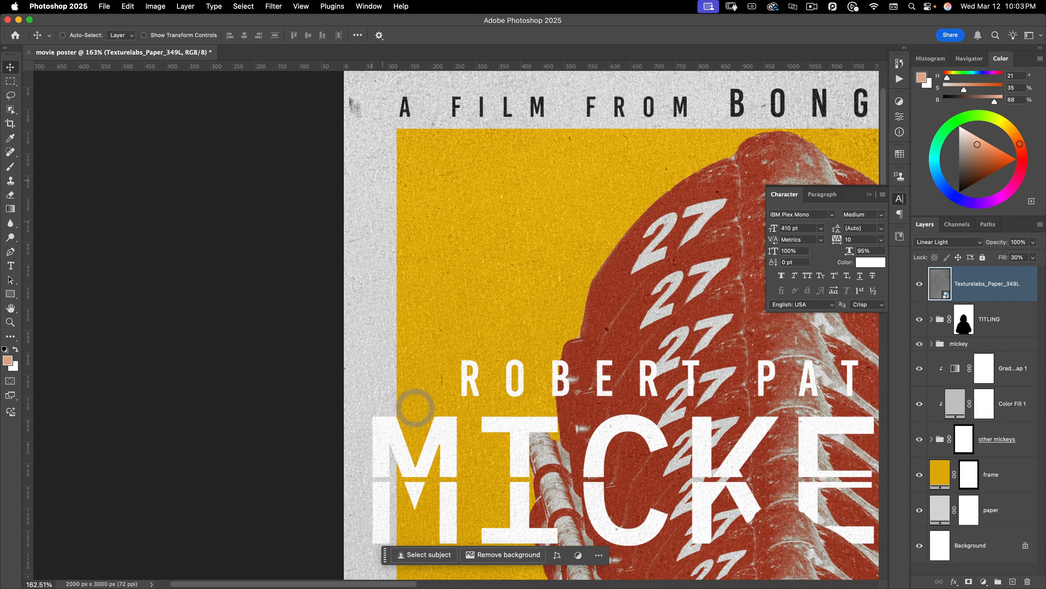
pyautogui.moveTo(565, 222); pyautogui.dragTo(438, 133)
pyautogui.moveTo(479, 335); pyautogui.dragTo(463, 341)
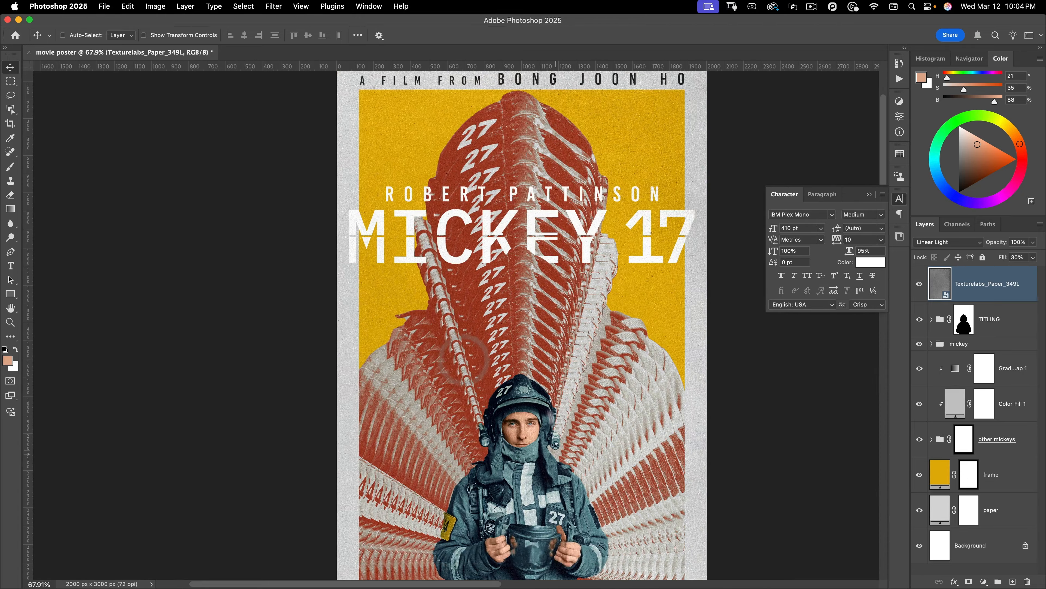
pyautogui.moveTo(554, 458); pyautogui.dragTo(519, 349)
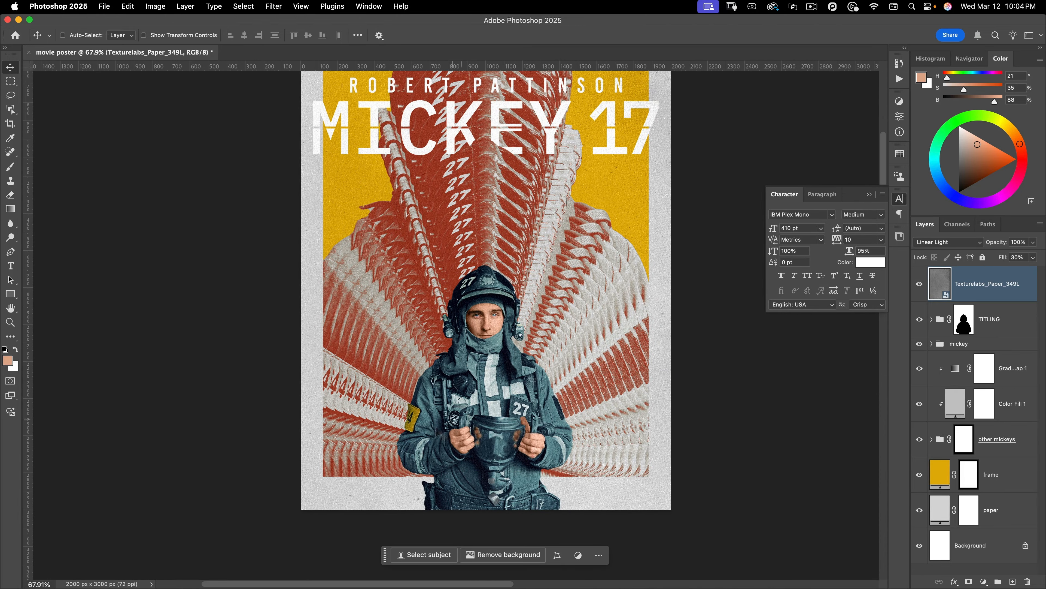
pyautogui.moveTo(502, 392); pyautogui.dragTo(497, 393)
pyautogui.moveTo(497, 393); pyautogui.dragTo(459, 427)
pyautogui.scroll(3, 665, 350)
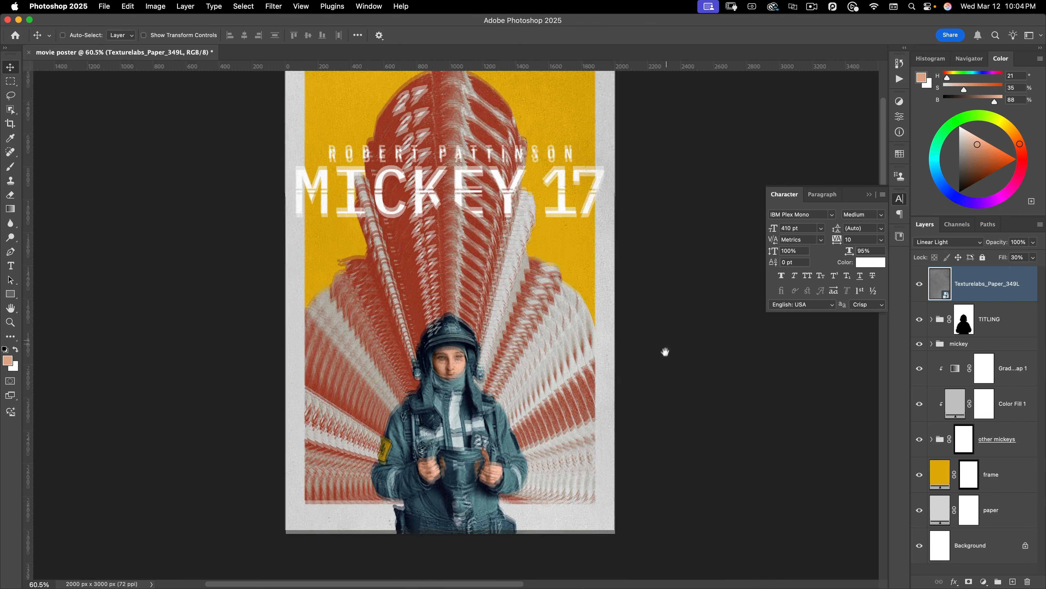